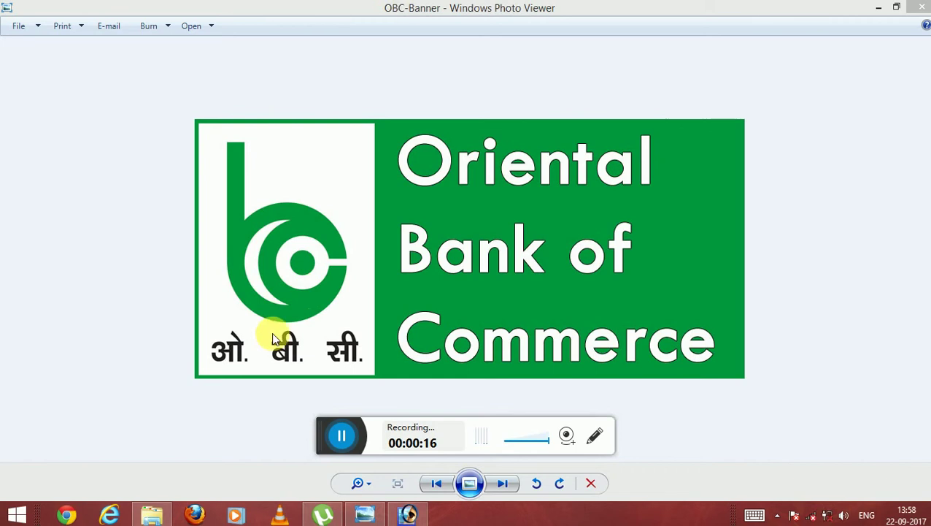
- Leave the OBC-Banner preview in Windows Photo Viewer and bring Adobe Photoshop to the front
{"action": "left_click", "coordinate": [404, 515]}
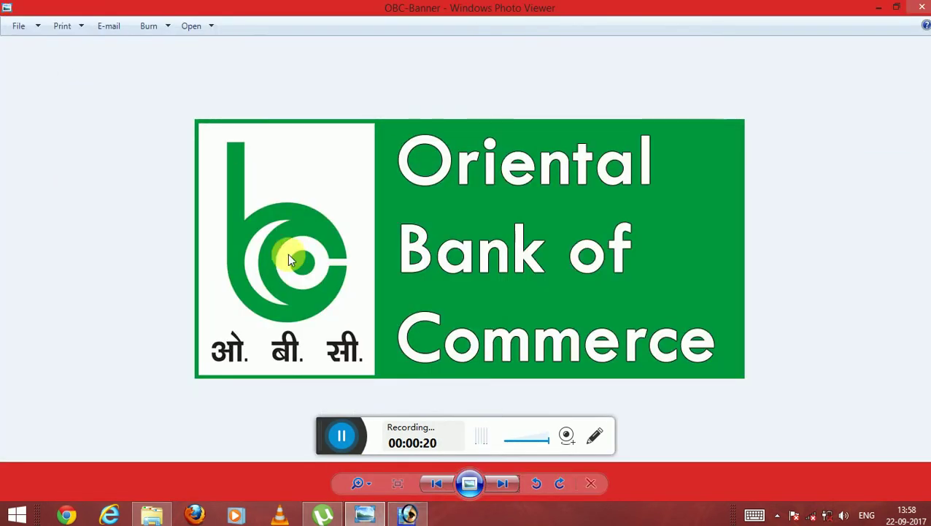
{"action": "left_click", "coordinate": [403, 516]}
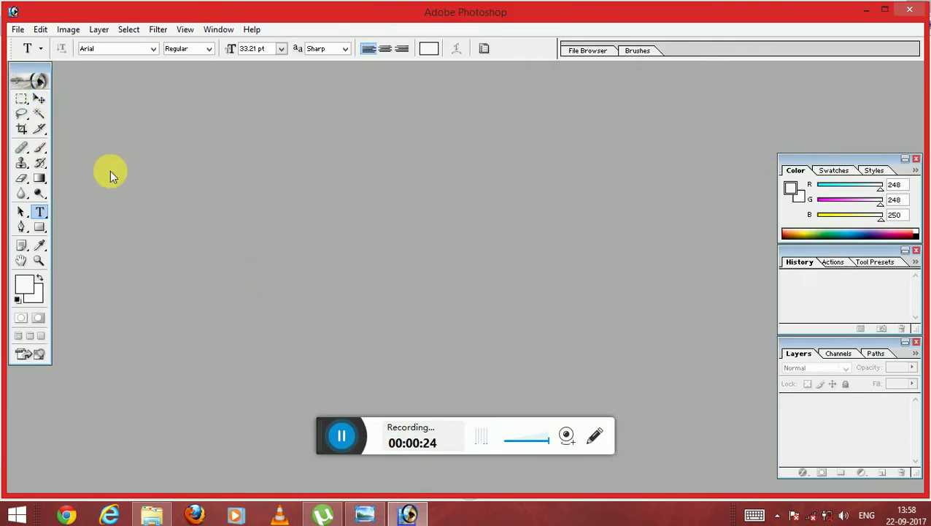
- Create a new 1280 × 720 document
{"action": "left_click", "coordinate": [17, 30]}
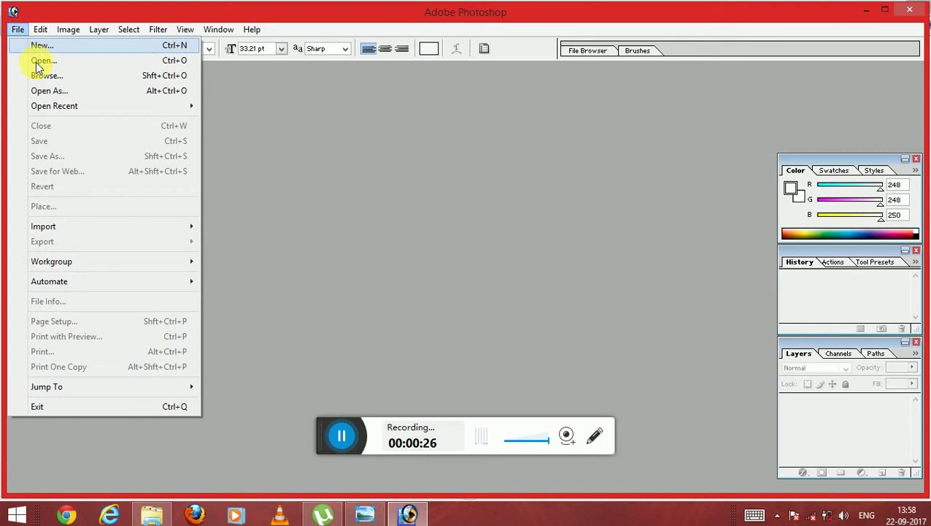
{"action": "left_click", "coordinate": [49, 46]}
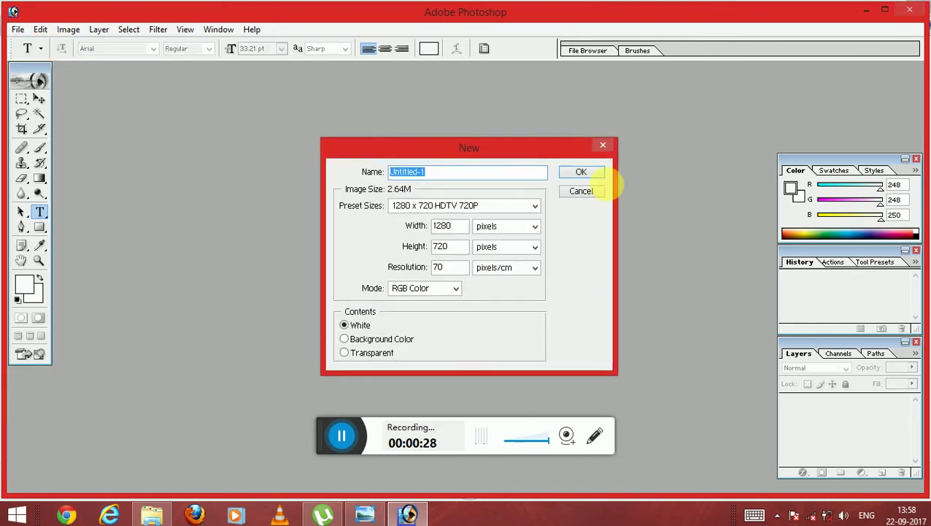
{"action": "left_click", "coordinate": [583, 174]}
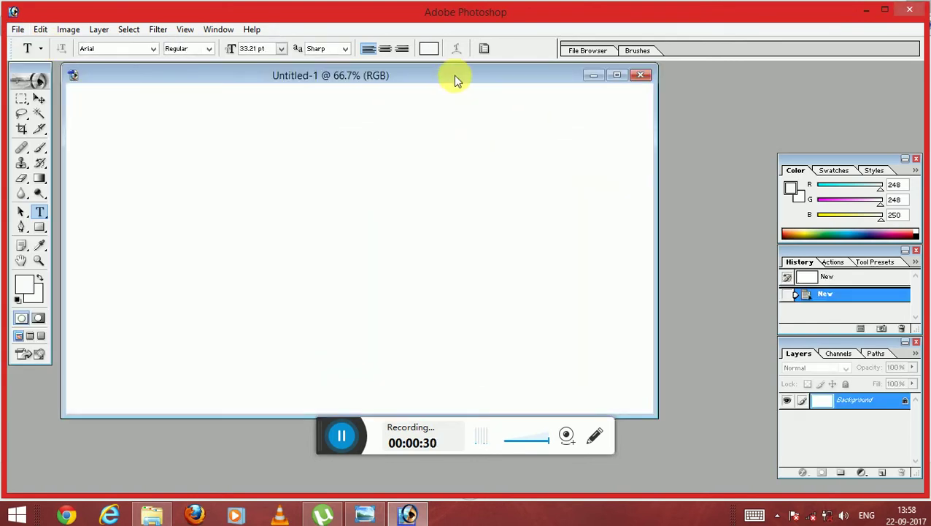
{"action": "left_click_drag", "start_coordinate": [474, 82], "coordinate": [510, 79]}
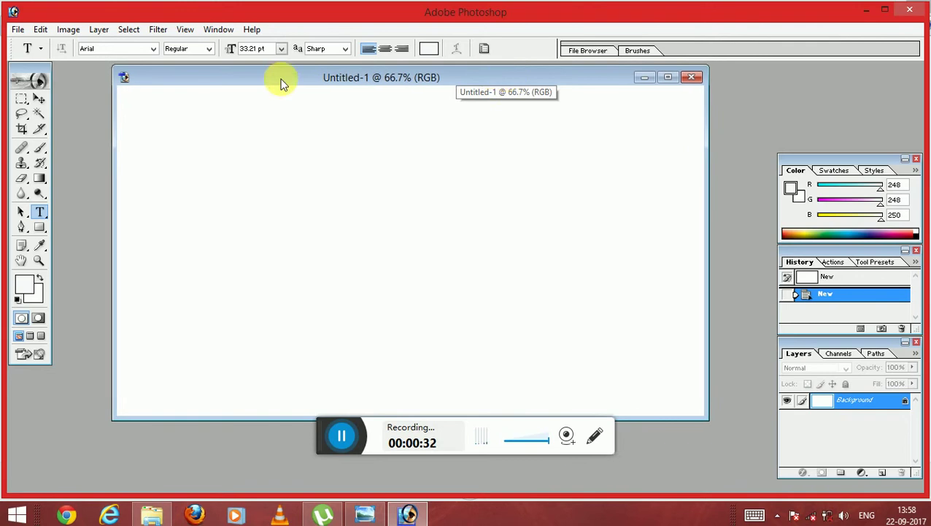
- Draw a large rectangle across most of the canvas and fill it dark green 10901C
{"action": "left_click", "coordinate": [42, 228]}
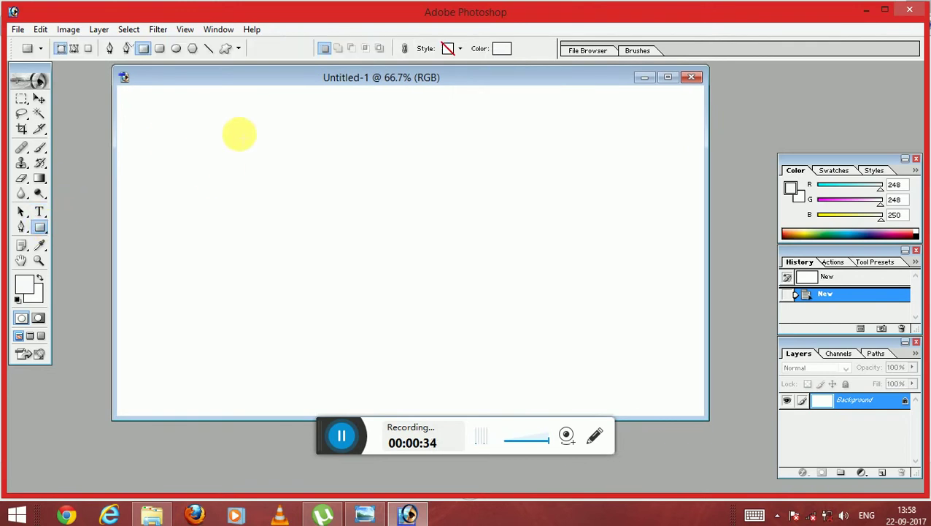
{"action": "left_click_drag", "start_coordinate": [226, 107], "coordinate": [630, 333]}
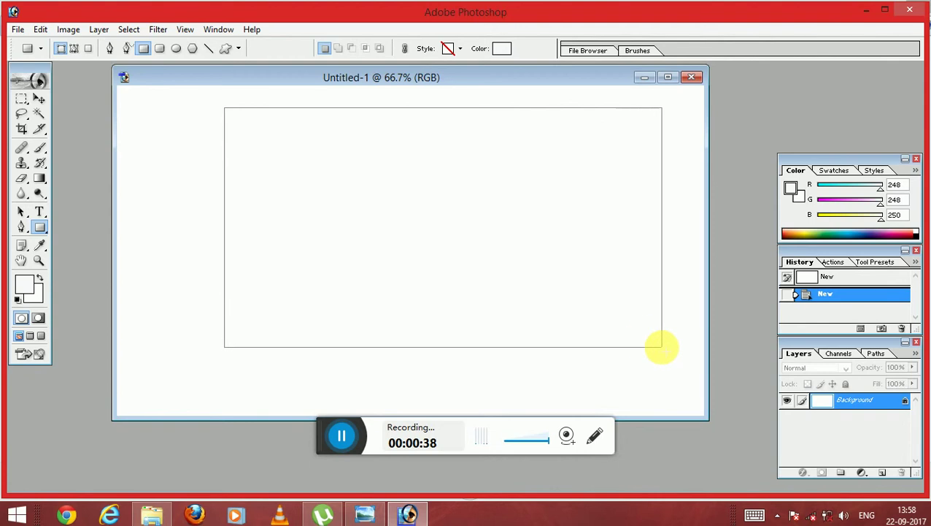
{"action": "left_click_drag", "start_coordinate": [630, 334], "coordinate": [665, 337]}
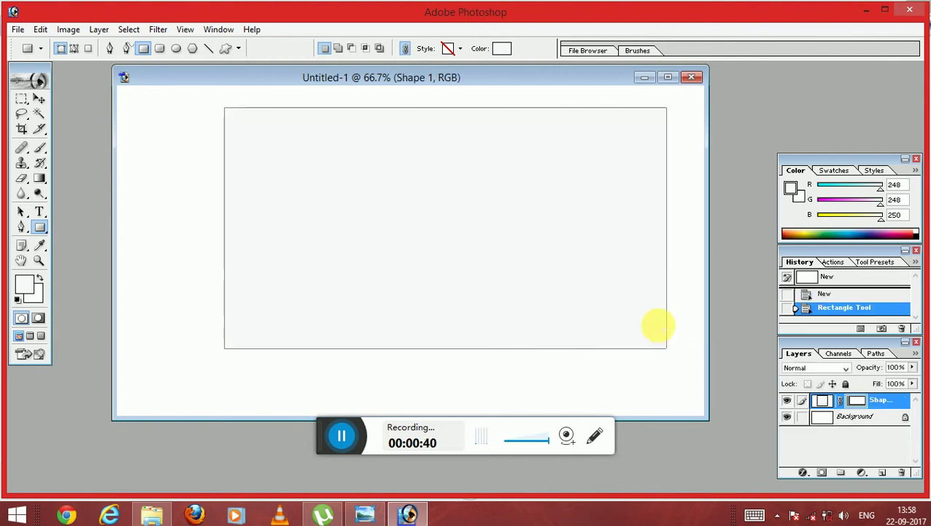
{"action": "left_click", "coordinate": [502, 48]}
{"action": "left_click", "coordinate": [257, 197]}
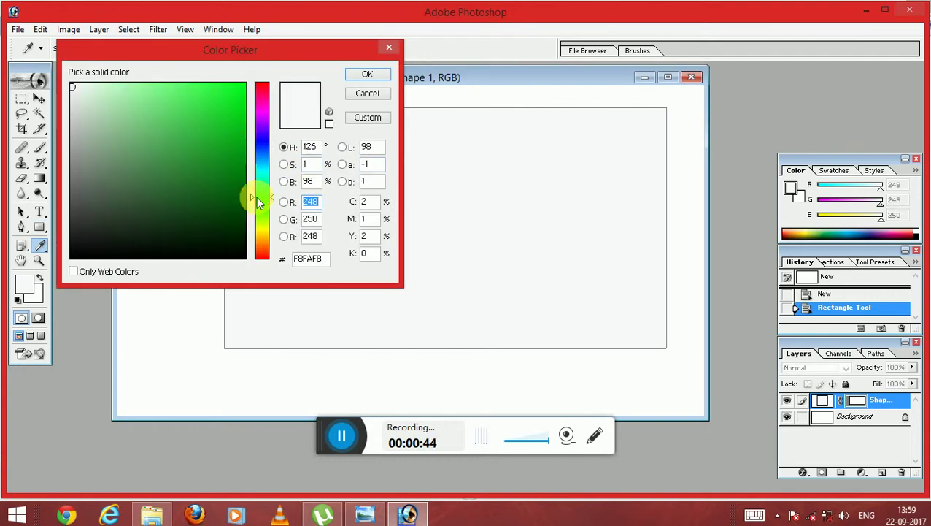
{"action": "left_click", "coordinate": [229, 154]}
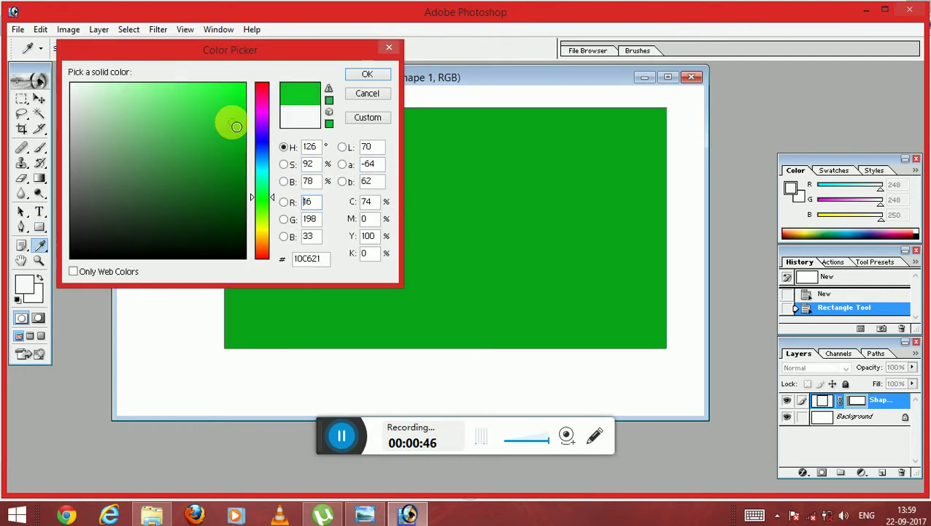
{"action": "left_click_drag", "start_coordinate": [229, 154], "coordinate": [231, 168]}
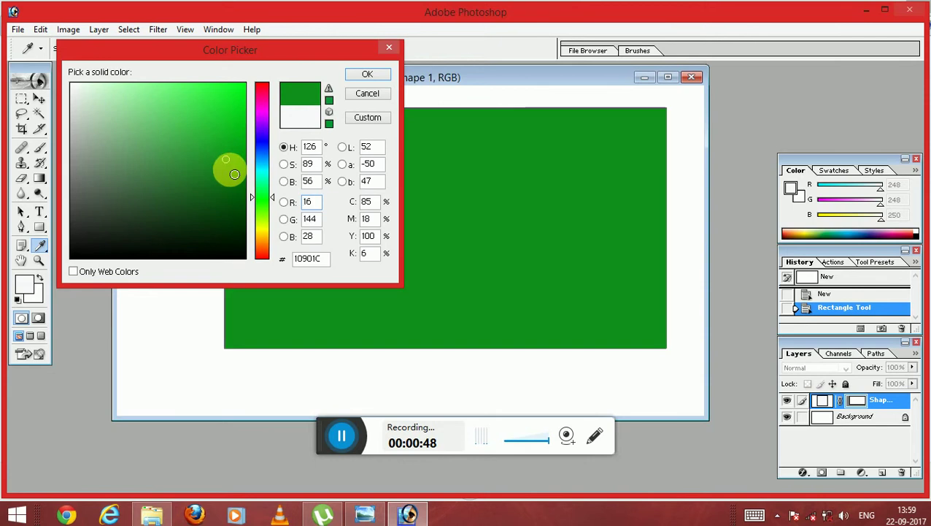
{"action": "left_click", "coordinate": [364, 76]}
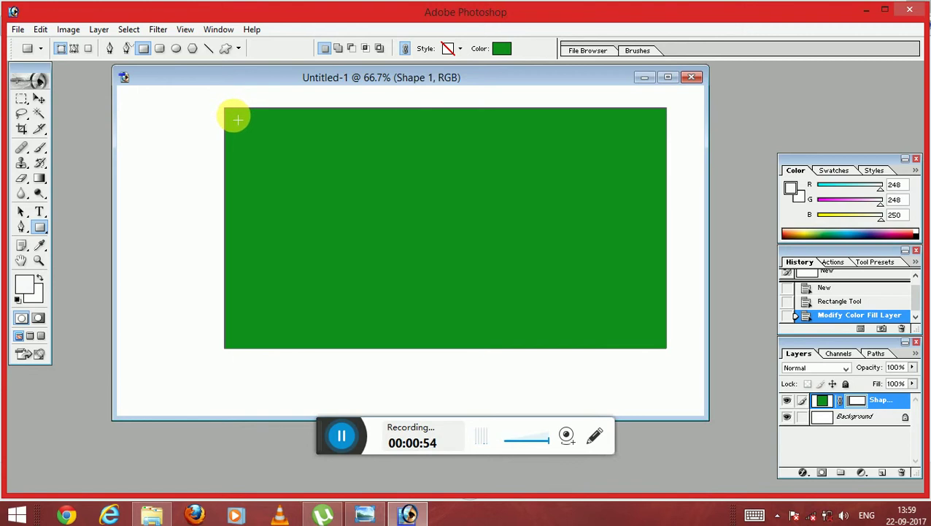
- Draw a rectangle over the banner's left side and fill it near-white F5FAF6
{"action": "mouse_move", "coordinate": [235, 116]}
{"action": "left_mouse_down"}
{"action": "mouse_move", "coordinate": [389, 268]}
{"action": "mouse_move", "coordinate": [398, 344]}
{"action": "left_mouse_up"}
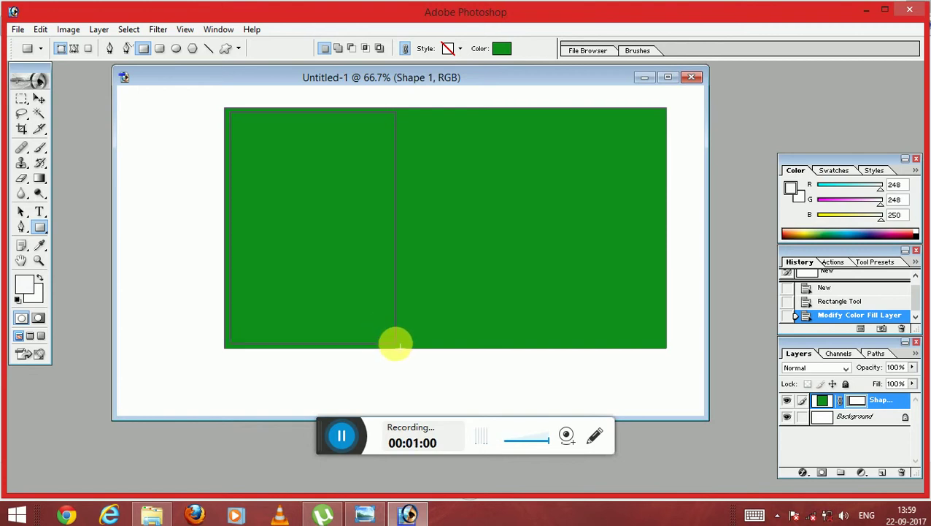
{"action": "left_click_drag", "start_coordinate": [398, 344], "coordinate": [395, 343]}
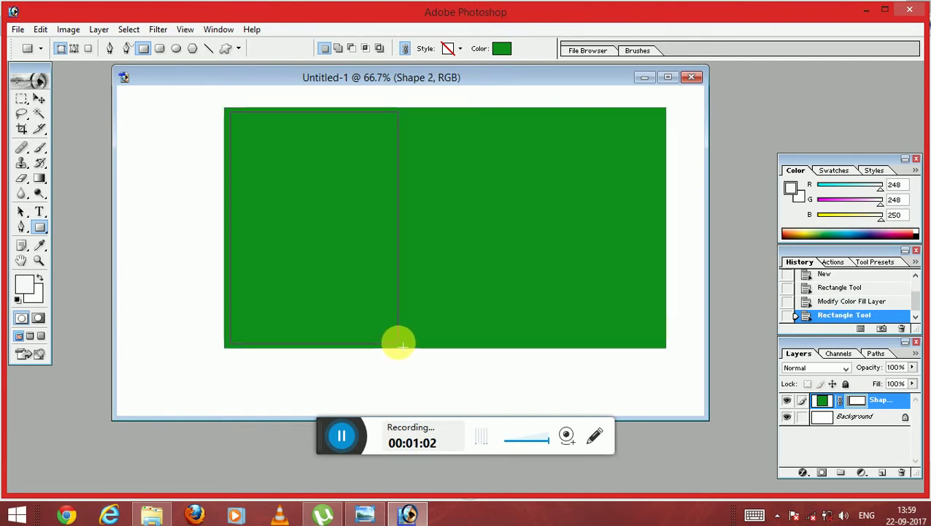
{"action": "left_click", "coordinate": [500, 48]}
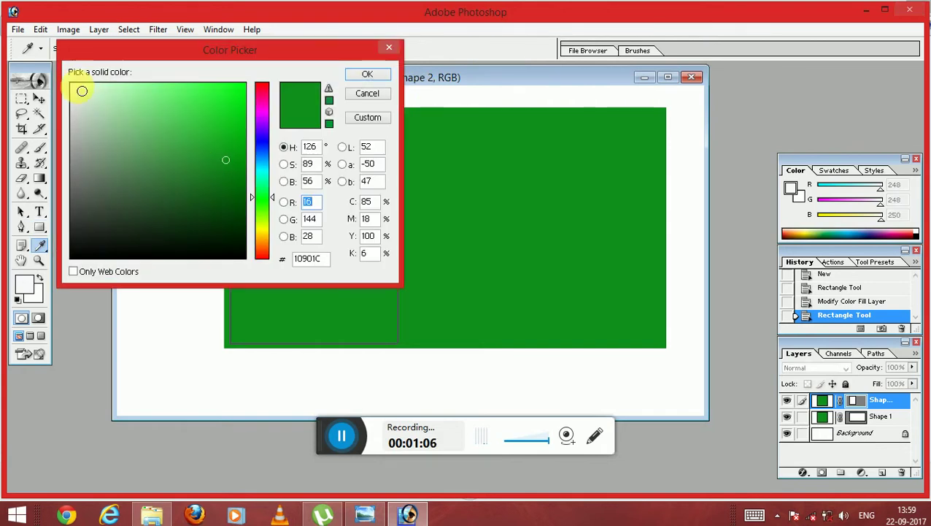
{"action": "left_click", "coordinate": [75, 87]}
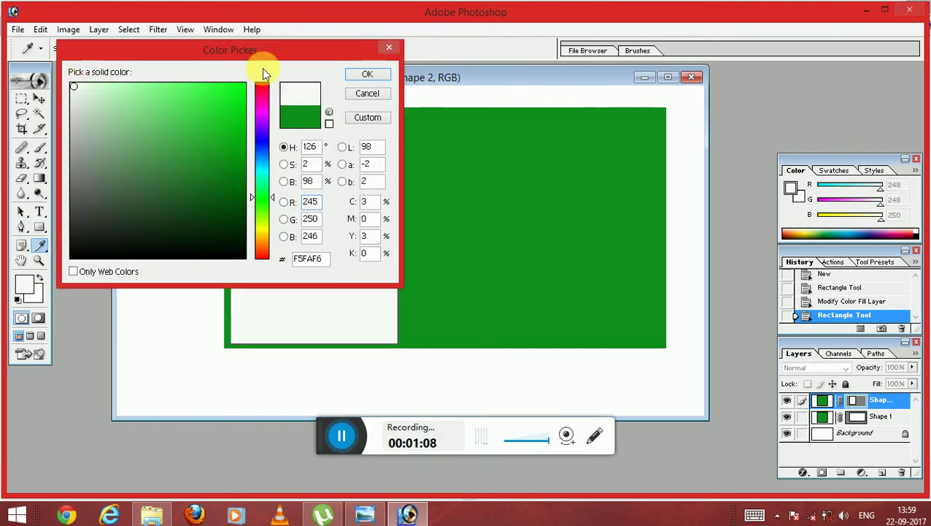
{"action": "left_click", "coordinate": [363, 76]}
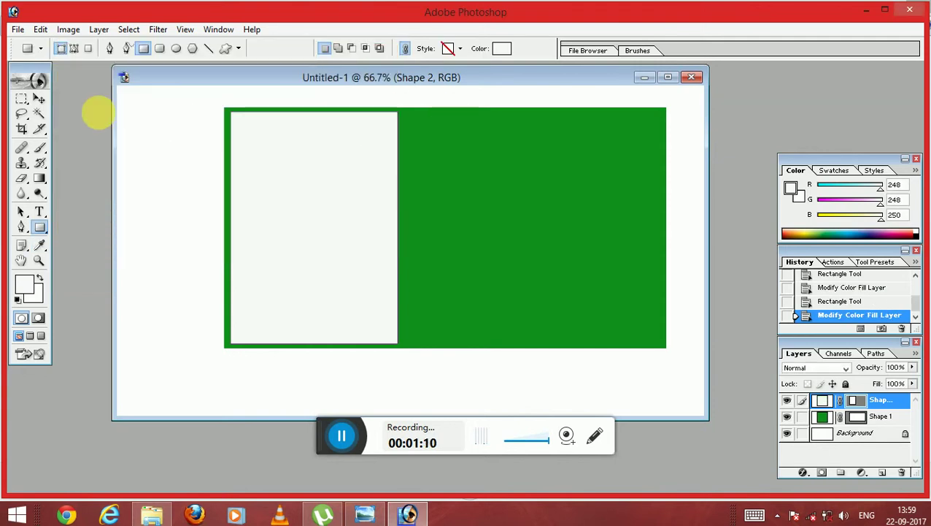
{"action": "left_click", "coordinate": [38, 99]}
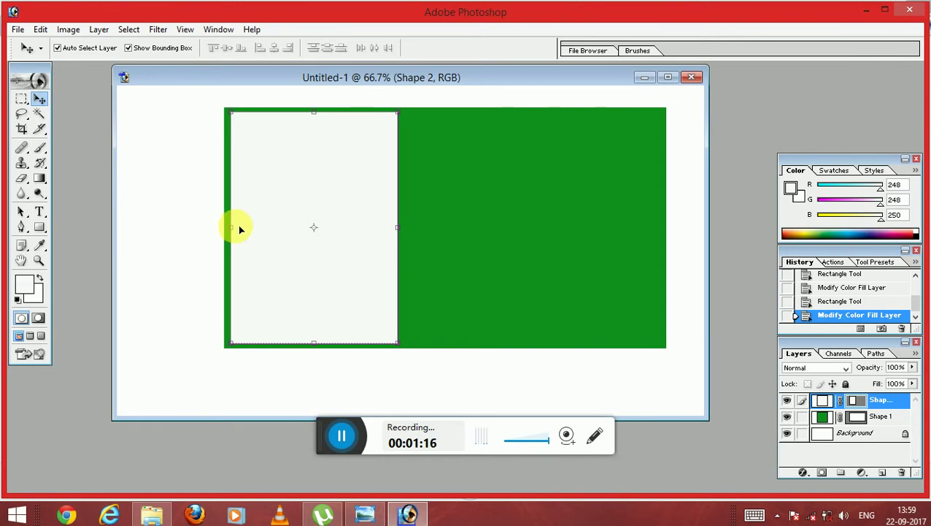
- Undo the near-white fill and stretch the rectangle to just inside the banner's edges
{"action": "key", "text": "ctrl+z"}
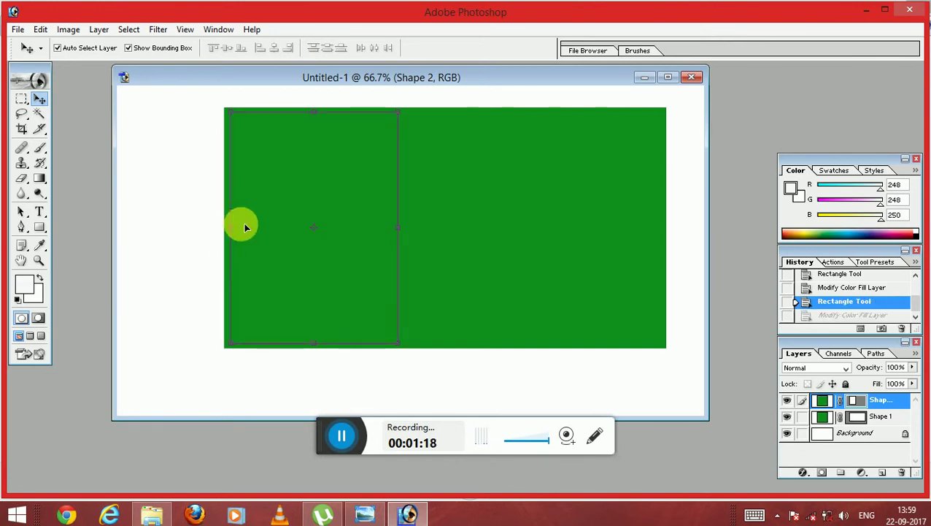
{"action": "mouse_move", "coordinate": [407, 229]}
{"action": "left_mouse_down"}
{"action": "mouse_move", "coordinate": [675, 281]}
{"action": "mouse_move", "coordinate": [657, 274]}
{"action": "left_mouse_up"}
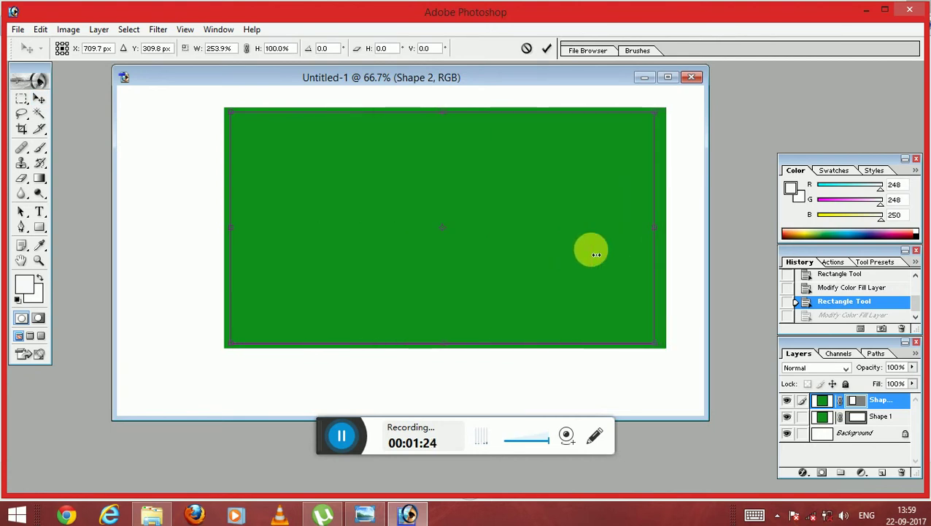
{"action": "left_click_drag", "start_coordinate": [451, 115], "coordinate": [451, 117]}
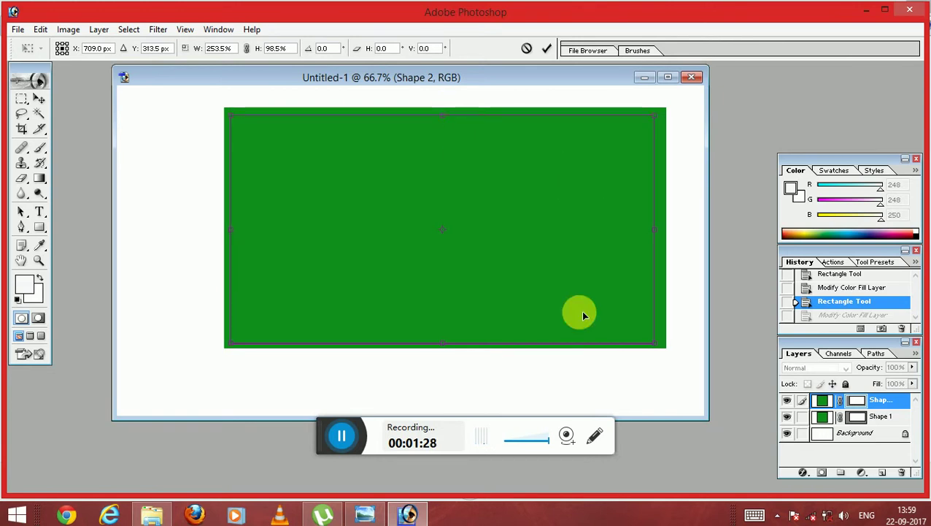
{"action": "left_click_drag", "start_coordinate": [459, 344], "coordinate": [464, 338]}
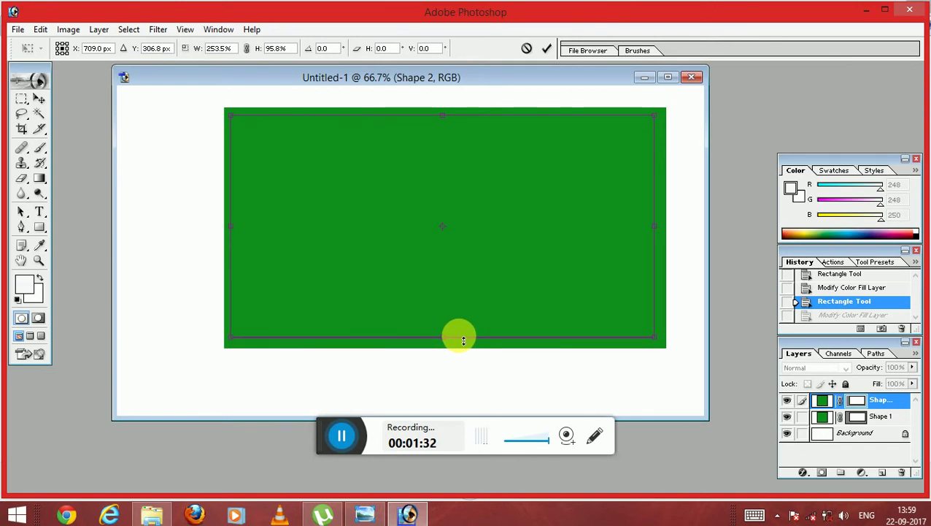
{"action": "left_click_drag", "start_coordinate": [464, 340], "coordinate": [466, 345]}
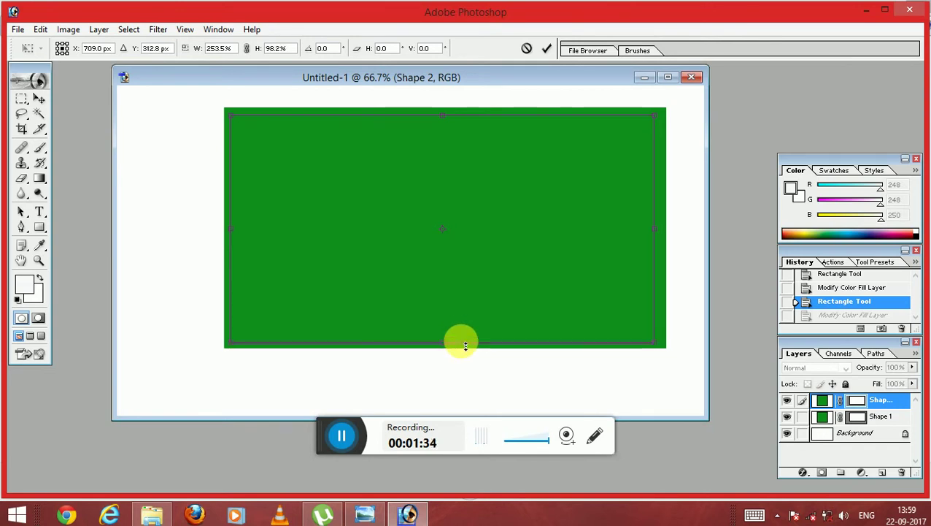
{"action": "left_click_drag", "start_coordinate": [230, 226], "coordinate": [239, 231]}
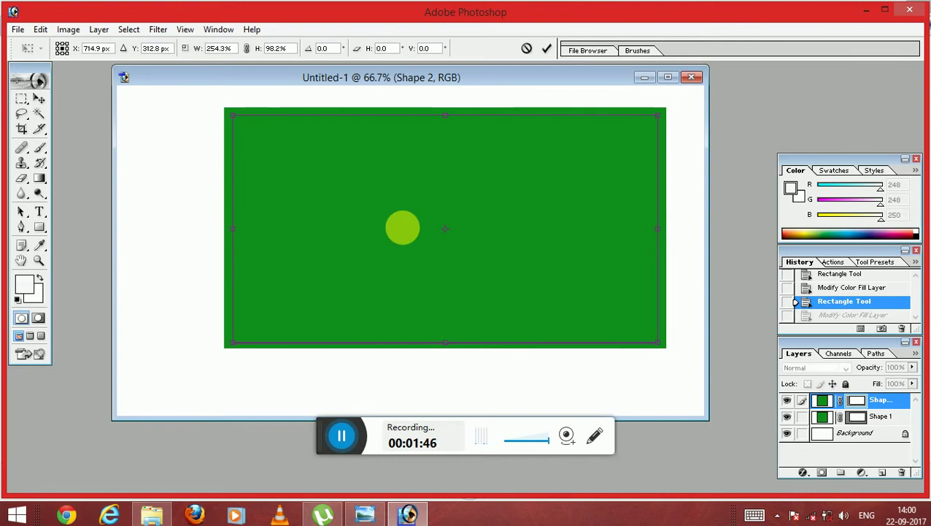
{"action": "left_click", "coordinate": [29, 229]}
{"action": "left_click", "coordinate": [401, 205]}
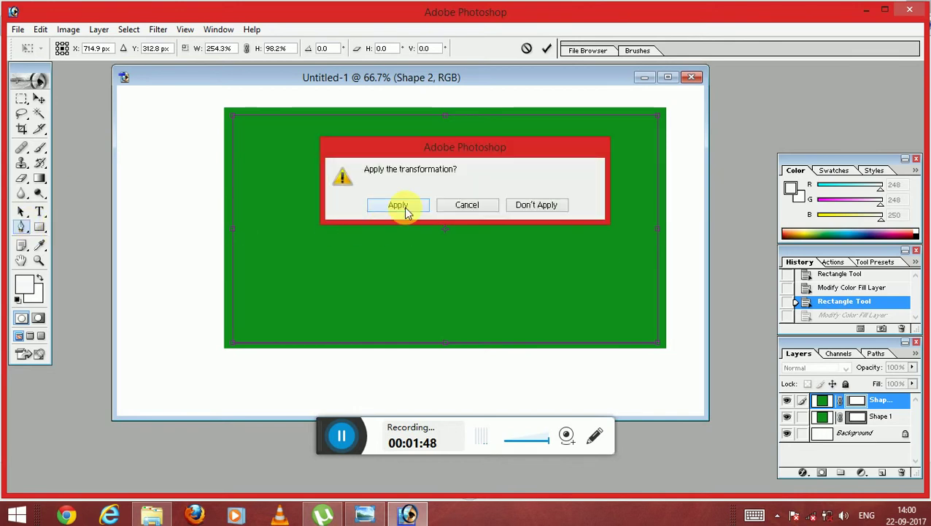
- Set the stretched rectangle's fill to green 10901C
{"action": "left_click", "coordinate": [39, 227]}
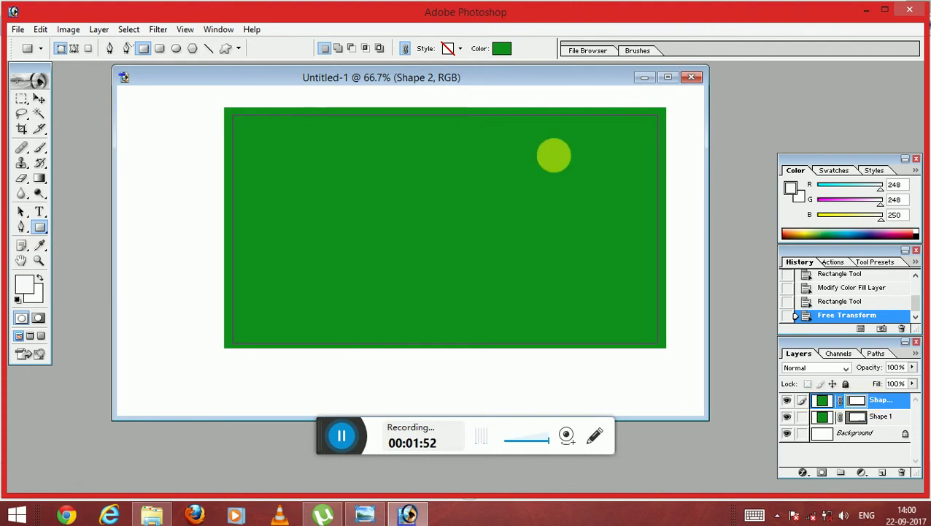
{"action": "left_click", "coordinate": [504, 55]}
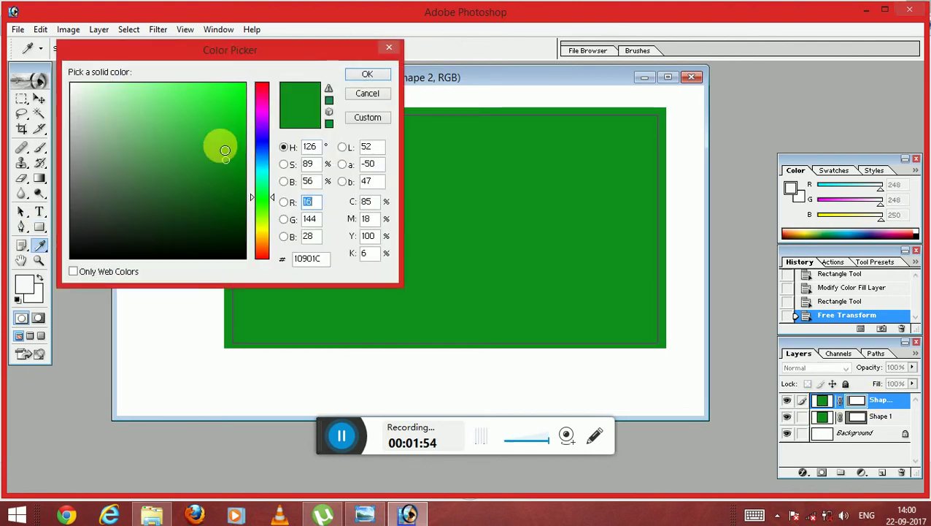
{"action": "left_click", "coordinate": [382, 77]}
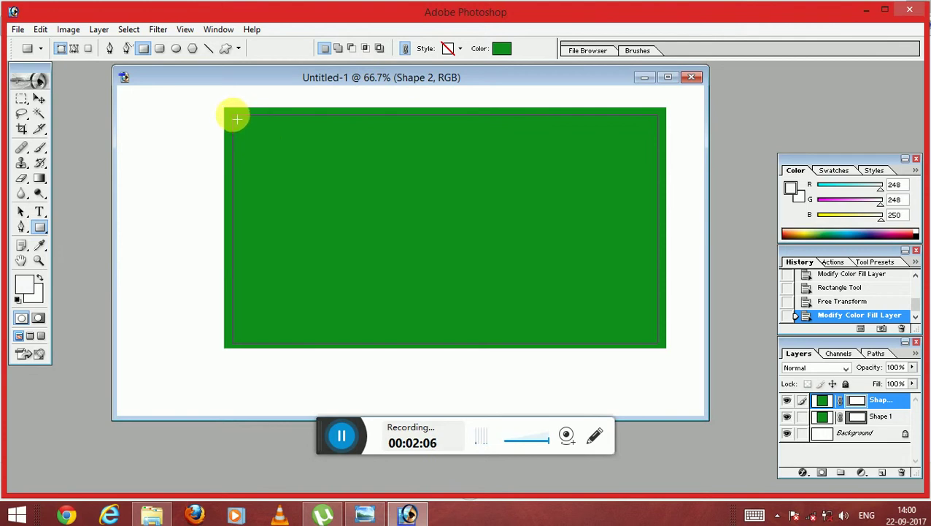
- Draw a rectangle over the banner's left part and fill it near-white FBFCFB
{"action": "left_click_drag", "start_coordinate": [238, 119], "coordinate": [379, 229]}
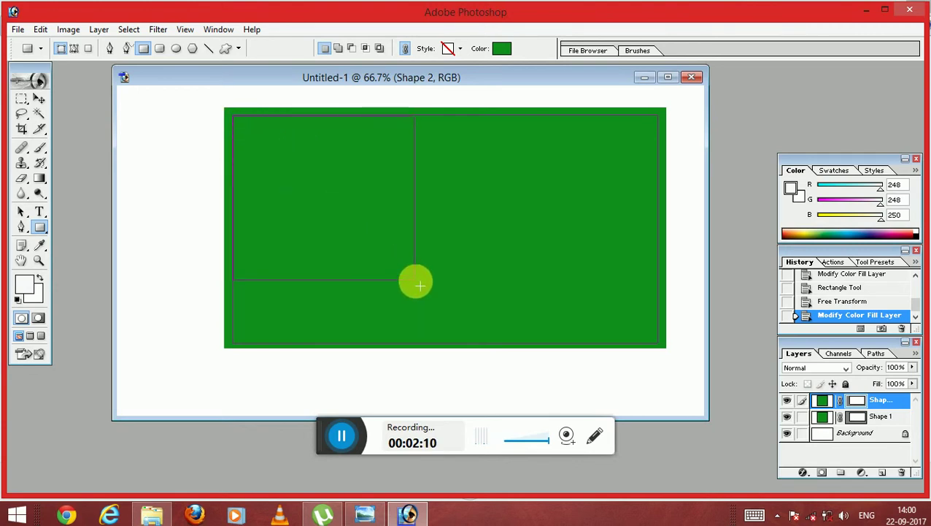
{"action": "left_click_drag", "start_coordinate": [379, 230], "coordinate": [415, 343]}
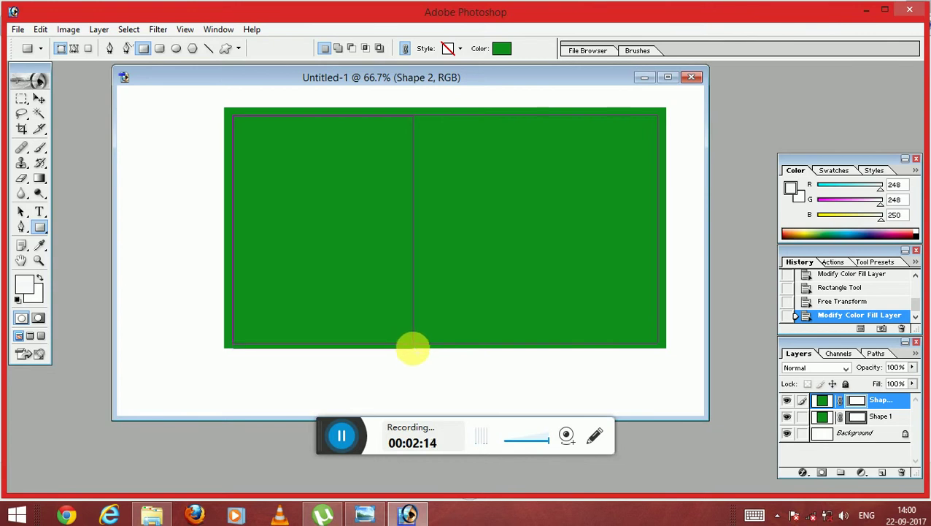
{"action": "left_click_drag", "start_coordinate": [413, 343], "coordinate": [411, 342]}
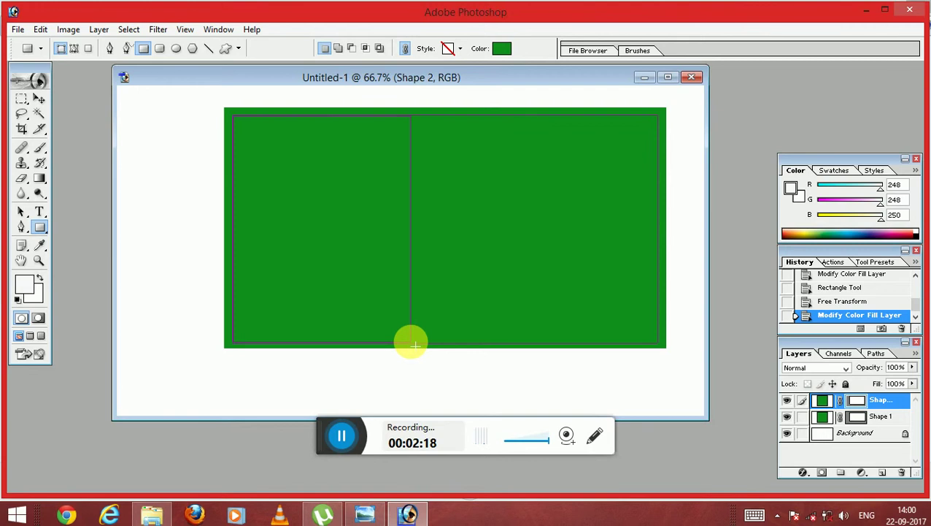
{"action": "left_click_drag", "start_coordinate": [413, 344], "coordinate": [413, 342]}
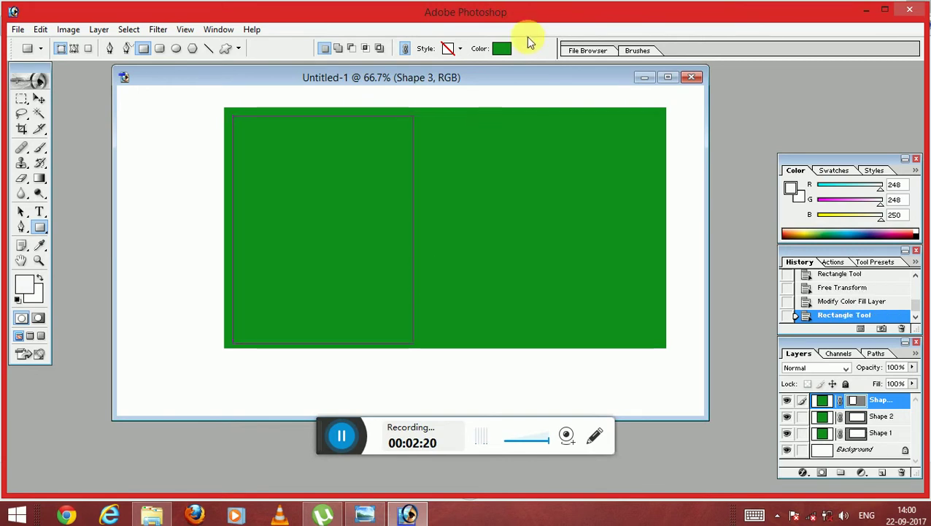
{"action": "left_click", "coordinate": [502, 48]}
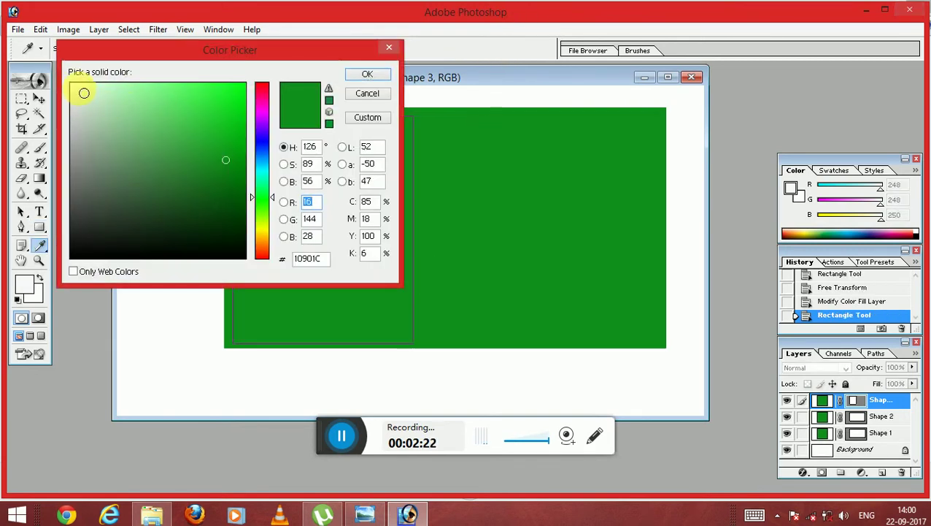
{"action": "left_click", "coordinate": [73, 86]}
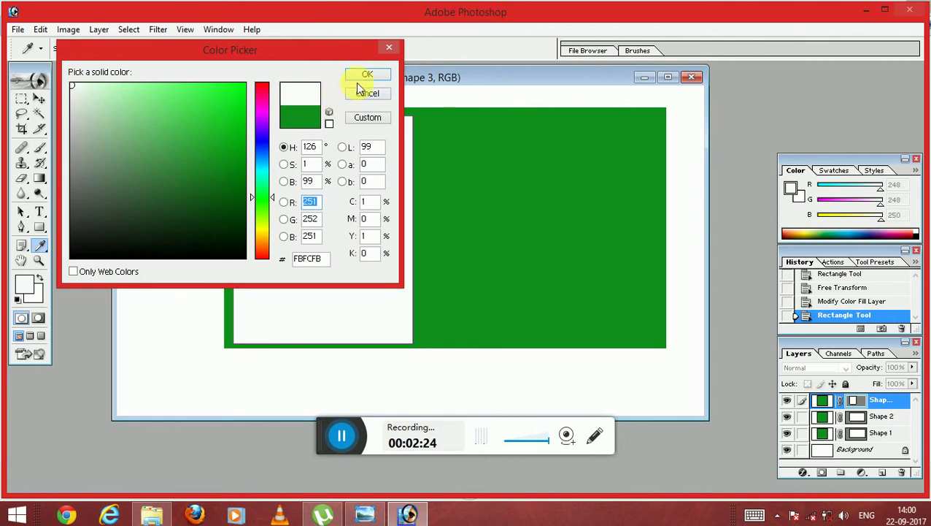
{"action": "left_click", "coordinate": [363, 77]}
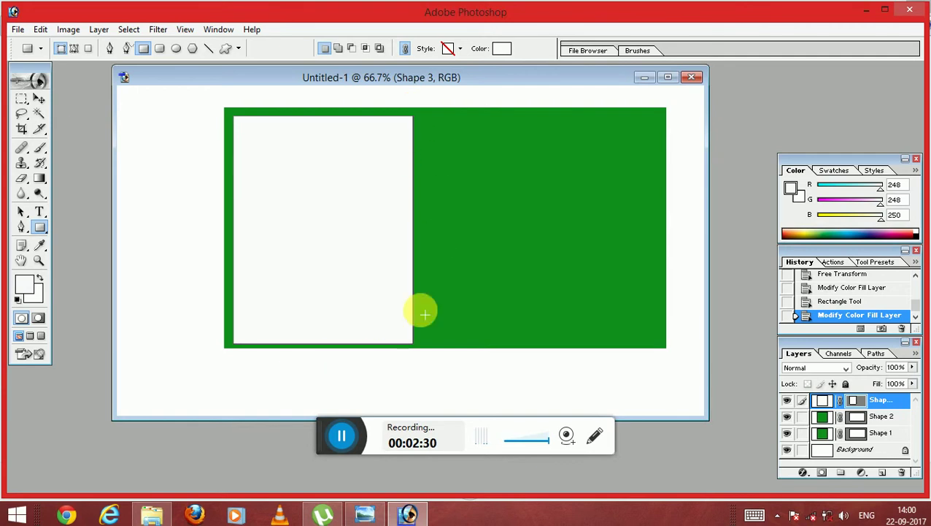
- Pull the white panel's bottom edge up slightly
{"action": "left_click", "coordinate": [41, 99]}
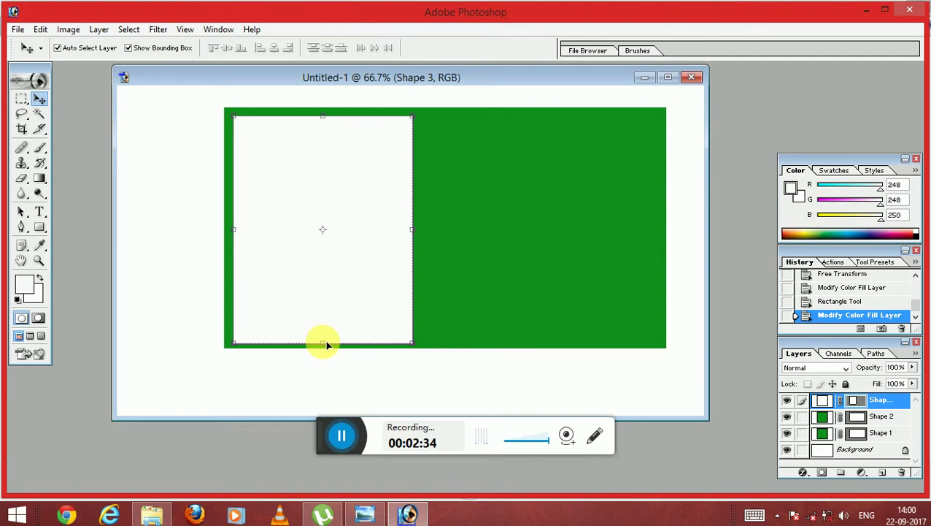
{"action": "left_click_drag", "start_coordinate": [326, 351], "coordinate": [328, 346]}
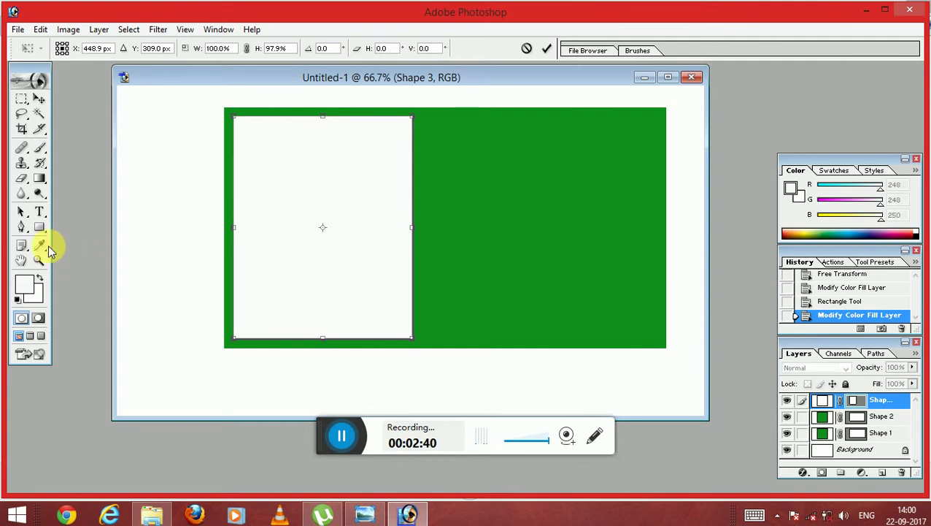
{"action": "left_click", "coordinate": [45, 227]}
- Commit the panel resize, then draw a circle in the lower panel and enlarge it
{"action": "left_click", "coordinate": [370, 205]}
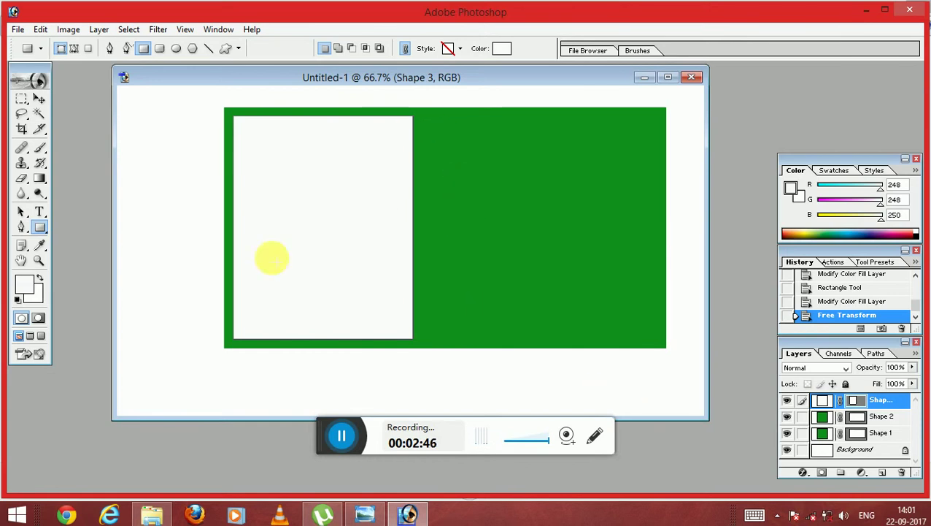
{"action": "left_click", "coordinate": [176, 48]}
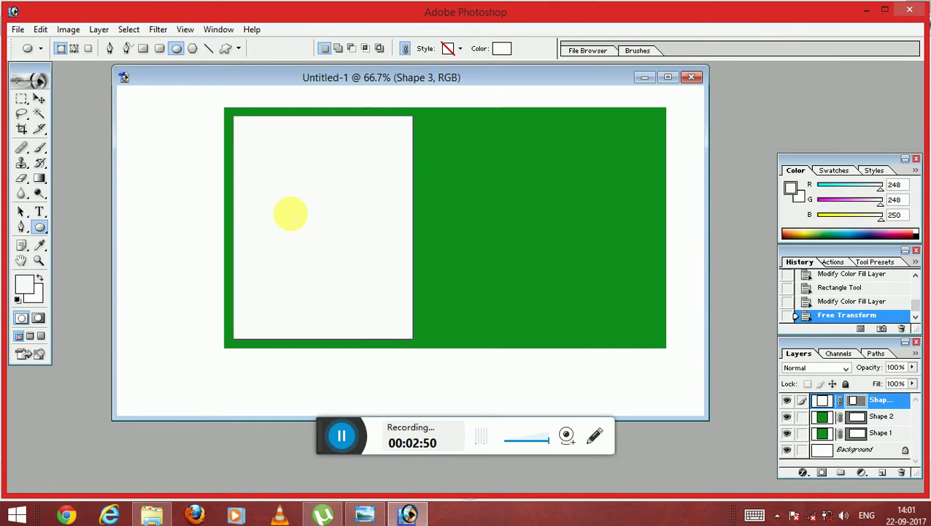
{"action": "left_click_drag", "start_coordinate": [273, 200], "coordinate": [406, 334]}
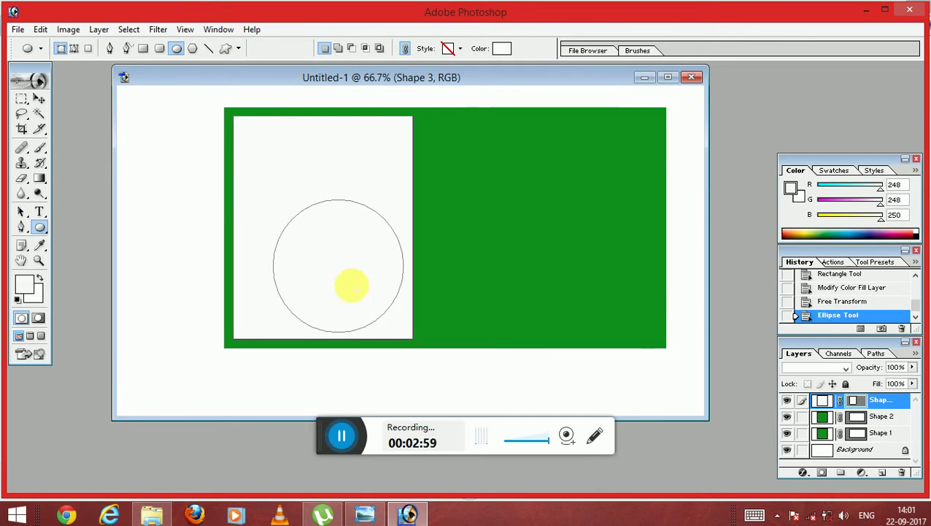
{"action": "left_click", "coordinate": [39, 100]}
{"action": "left_click_drag", "start_coordinate": [272, 200], "coordinate": [257, 195]}
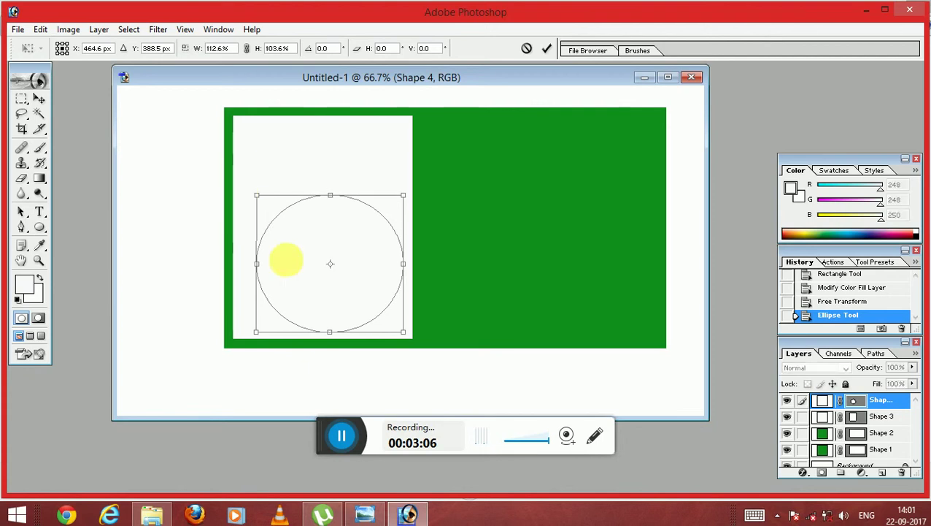
{"action": "left_click", "coordinate": [41, 224]}
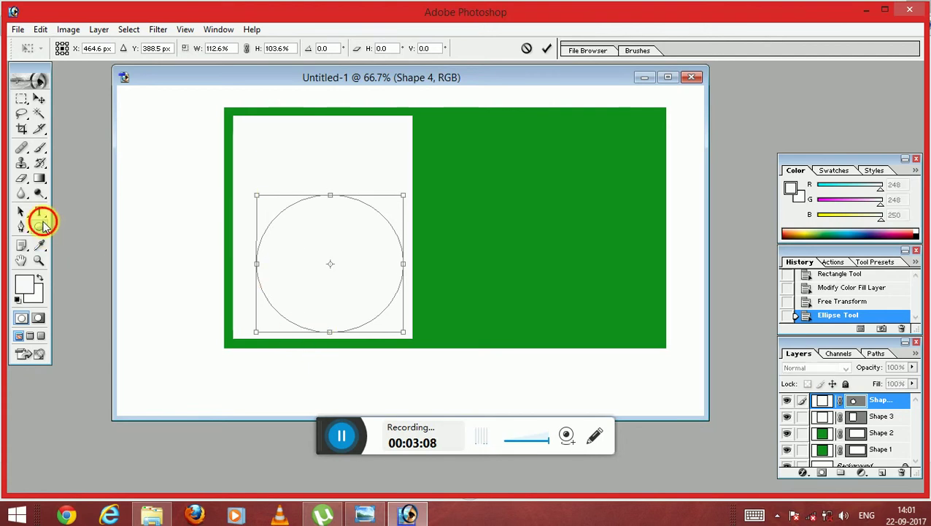
{"action": "left_click", "coordinate": [398, 205]}
- Fill the circle green 119411 and undo a stray small ellipse
{"action": "left_click", "coordinate": [503, 53]}
{"action": "left_click", "coordinate": [234, 152]}
{"action": "left_click", "coordinate": [225, 156]}
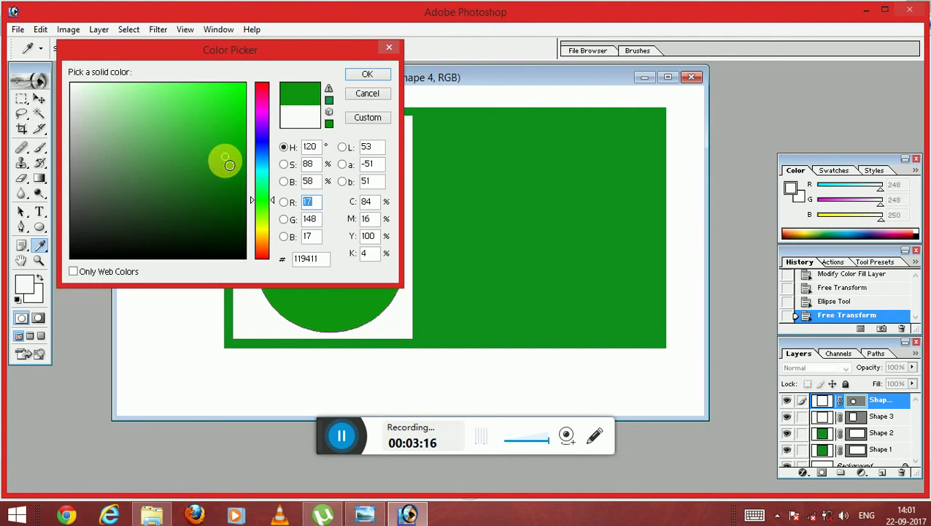
{"action": "left_click", "coordinate": [366, 76]}
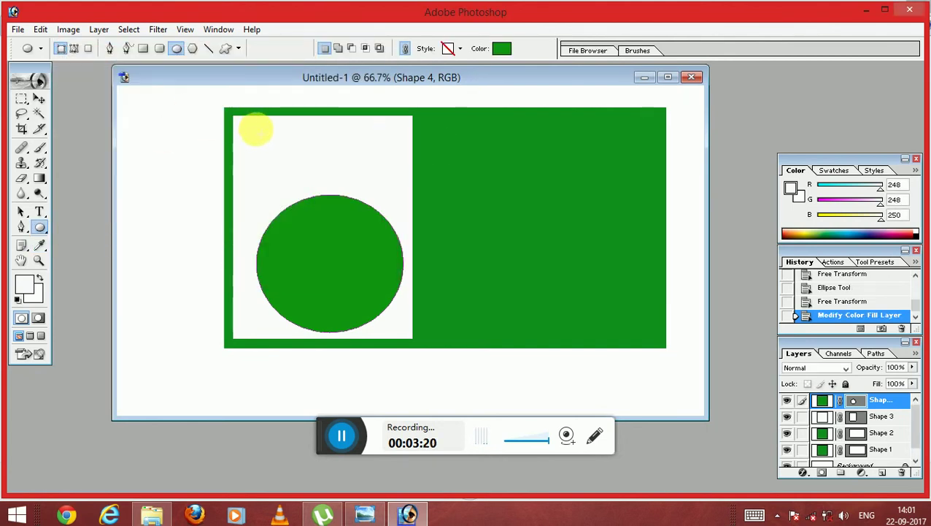
{"action": "left_click_drag", "start_coordinate": [256, 128], "coordinate": [282, 191]}
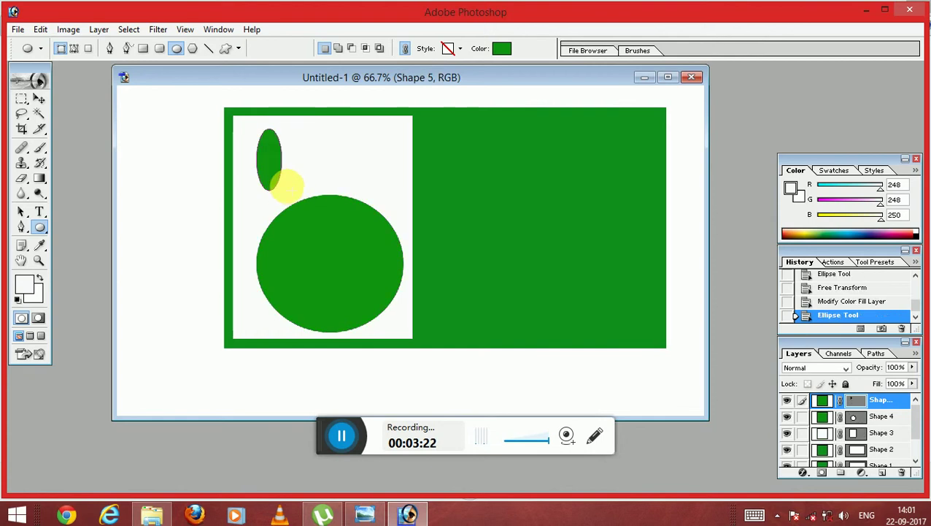
{"action": "key", "text": "ctrl+z"}
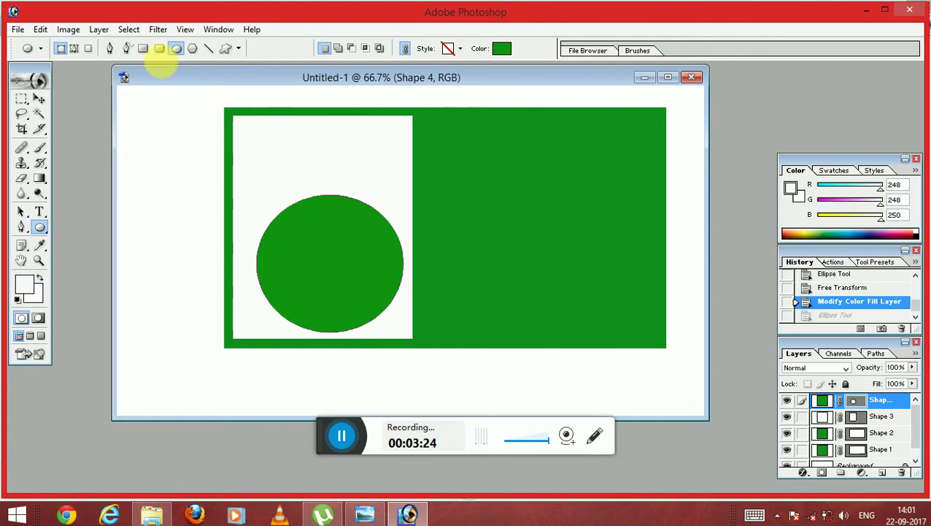
- Draw a tall narrow bar from the panel's top-left down to the circle's left edge
{"action": "left_click", "coordinate": [144, 49]}
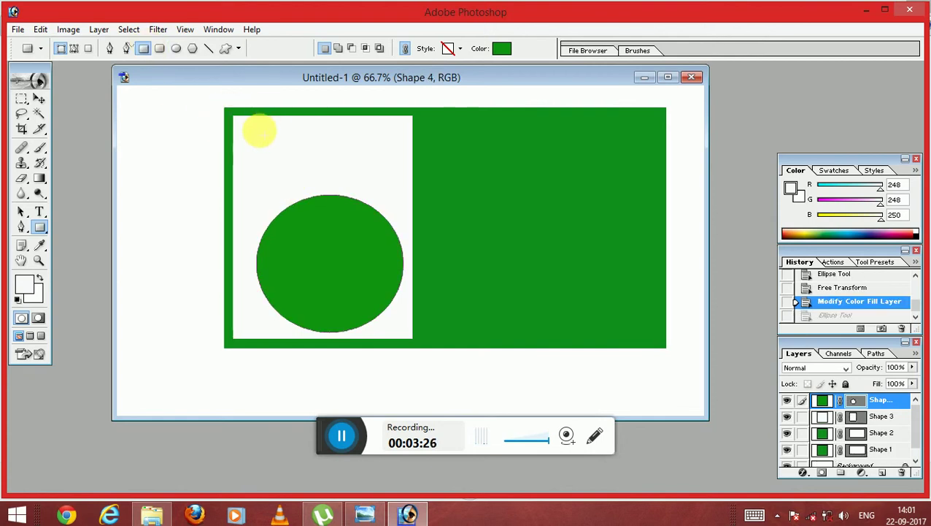
{"action": "left_click_drag", "start_coordinate": [256, 130], "coordinate": [284, 271]}
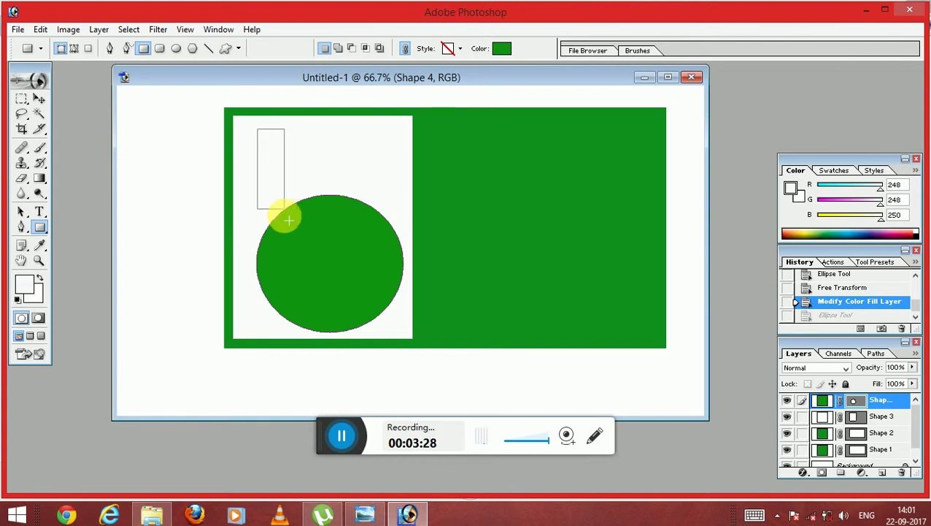
{"action": "left_click_drag", "start_coordinate": [283, 277], "coordinate": [282, 279]}
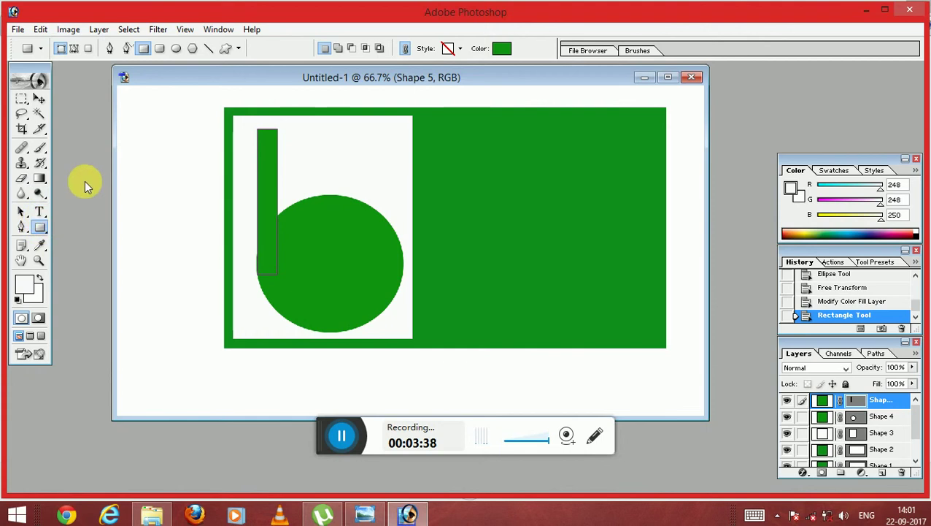
{"action": "left_click", "coordinate": [40, 99]}
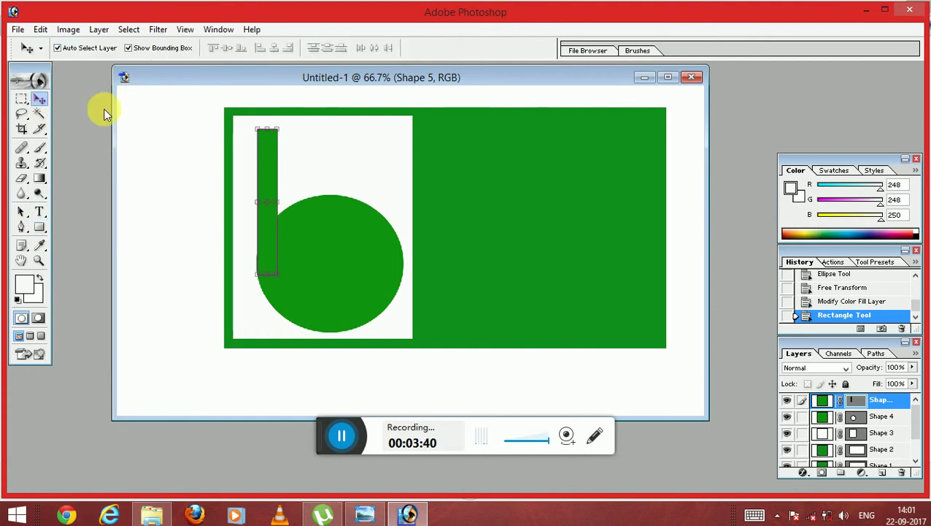
{"action": "left_click", "coordinate": [40, 229]}
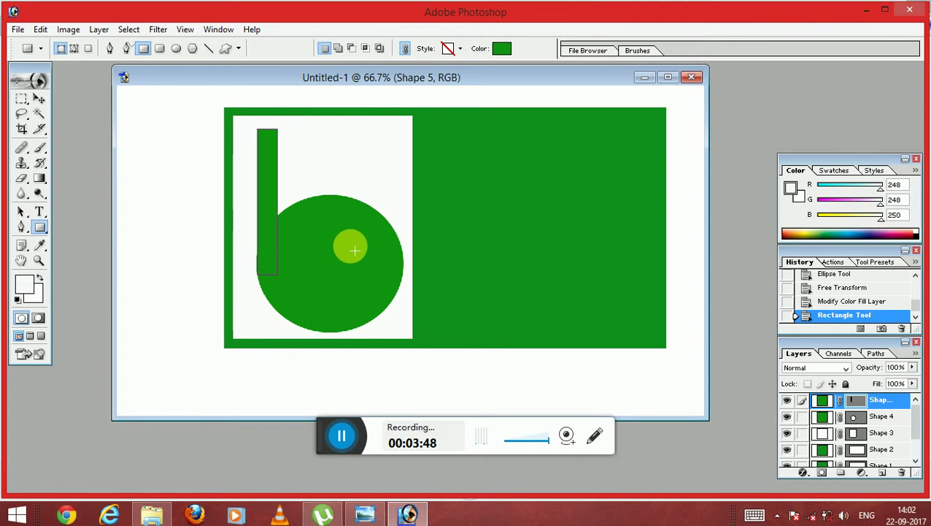
{"action": "left_click", "coordinate": [362, 259]}
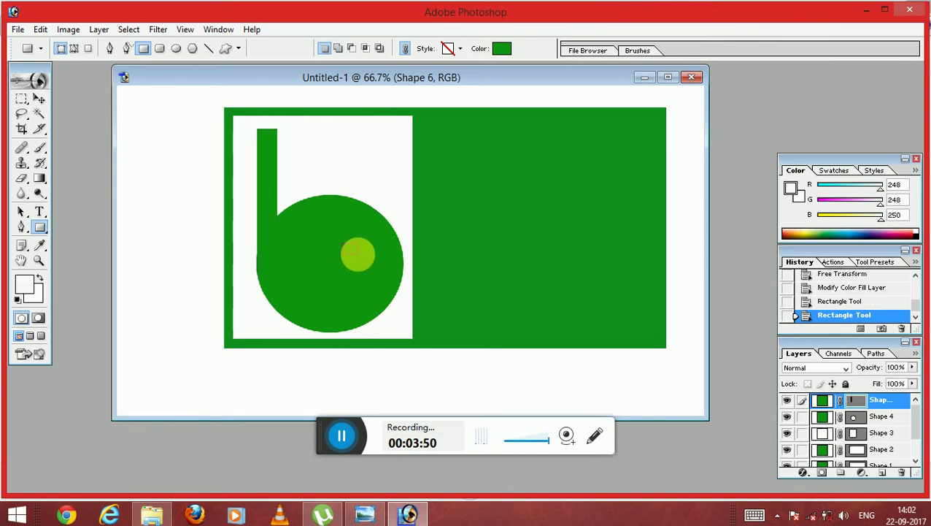
- Undo a stray rectangle, draw an ellipse inside the green circle, and fill it near-white F1F8F1
{"action": "key", "text": "ctrl+z"}
{"action": "left_click", "coordinate": [176, 48]}
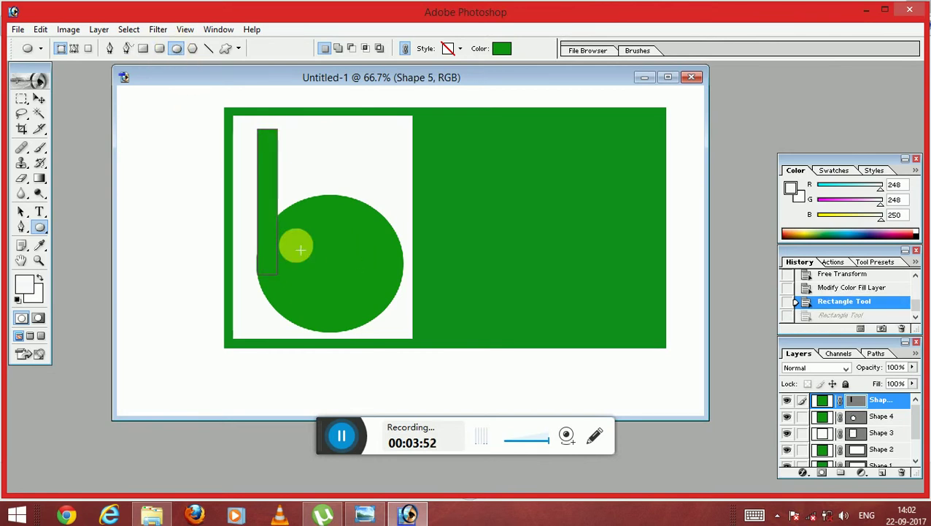
{"action": "left_click_drag", "start_coordinate": [331, 250], "coordinate": [374, 286]}
{"action": "left_click", "coordinate": [42, 97]}
{"action": "left_click_drag", "start_coordinate": [344, 272], "coordinate": [379, 300]}
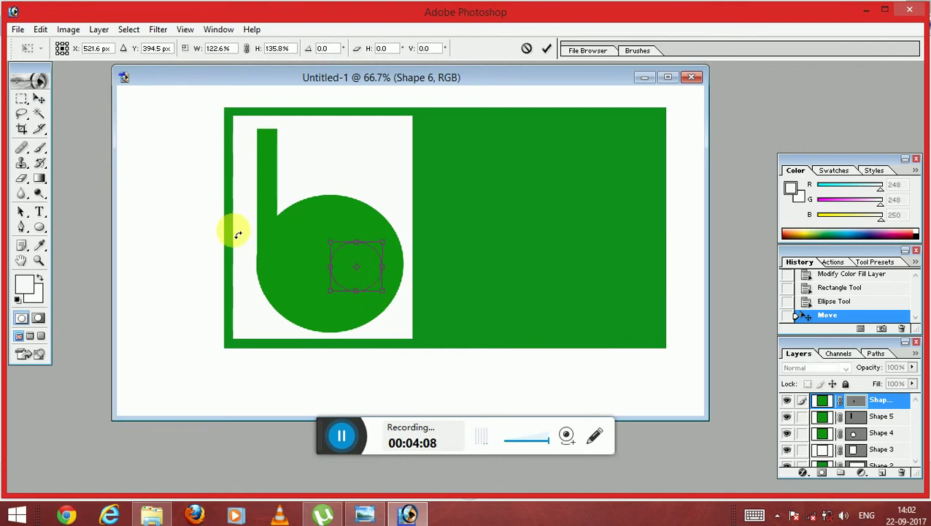
{"action": "left_click", "coordinate": [39, 226]}
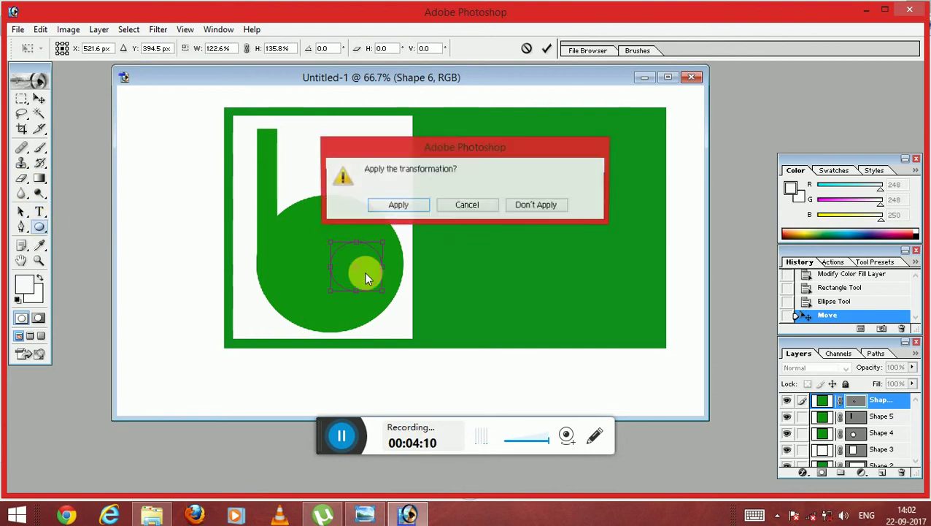
{"action": "left_click", "coordinate": [391, 206]}
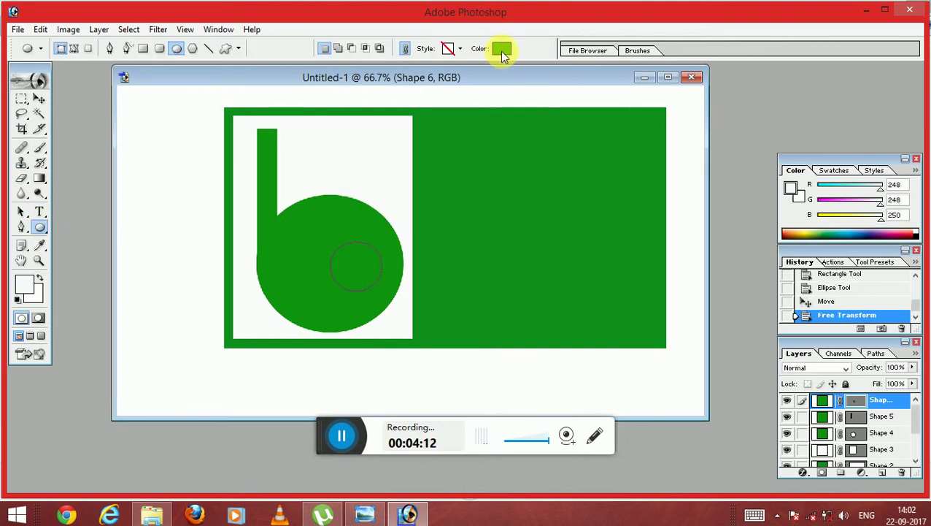
{"action": "key", "text": "i"}
{"action": "left_click", "coordinate": [76, 87]}
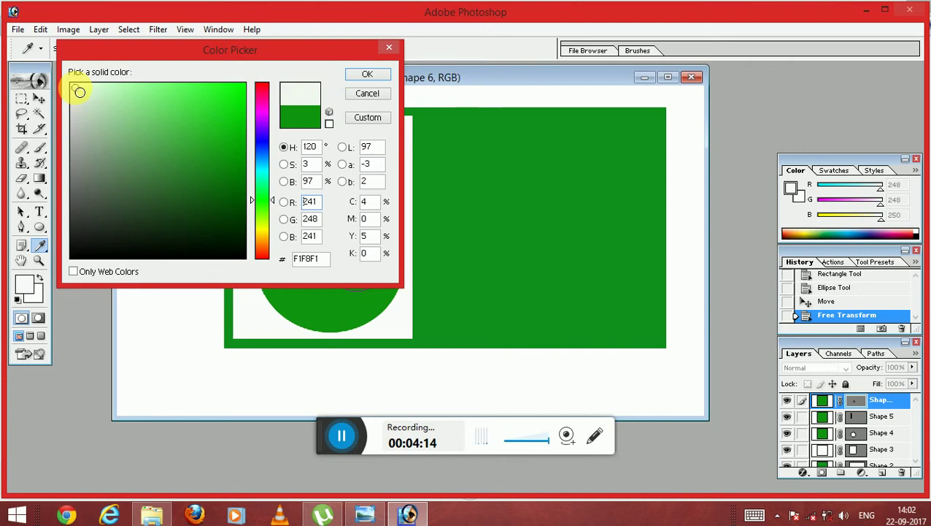
{"action": "left_click", "coordinate": [348, 78]}
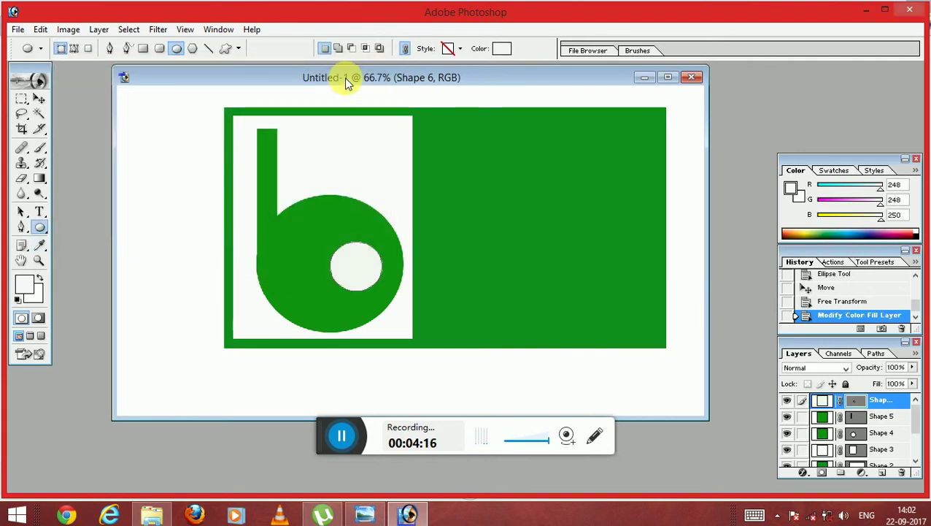
- Resize the white ellipse with Ctrl+T to hollow the green circle, then sketch a small ellipse inside
{"action": "left_click", "coordinate": [40, 100]}
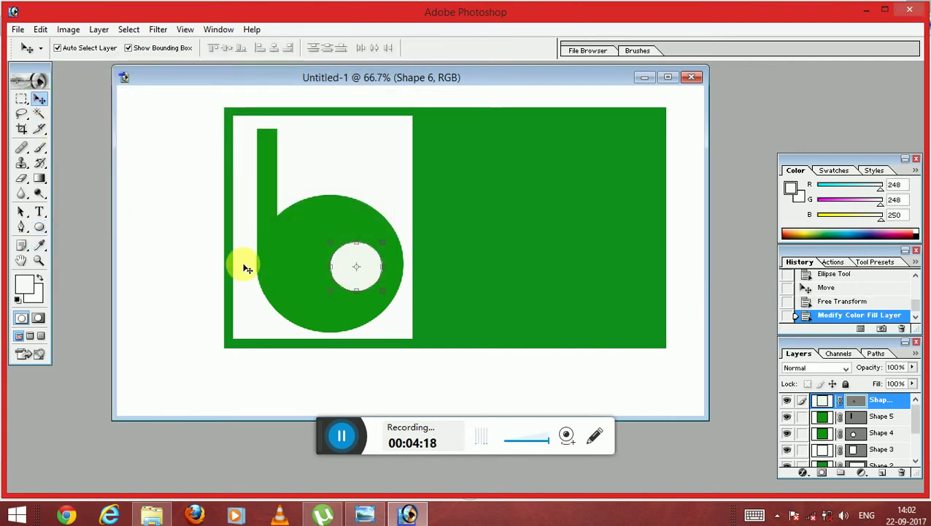
{"action": "key", "text": "ctrl+t"}
{"action": "mouse_move", "coordinate": [331, 266]}
{"action": "left_mouse_down"}
{"action": "mouse_move", "coordinate": [320, 267]}
{"action": "mouse_move", "coordinate": [351, 235]}
{"action": "left_mouse_up"}
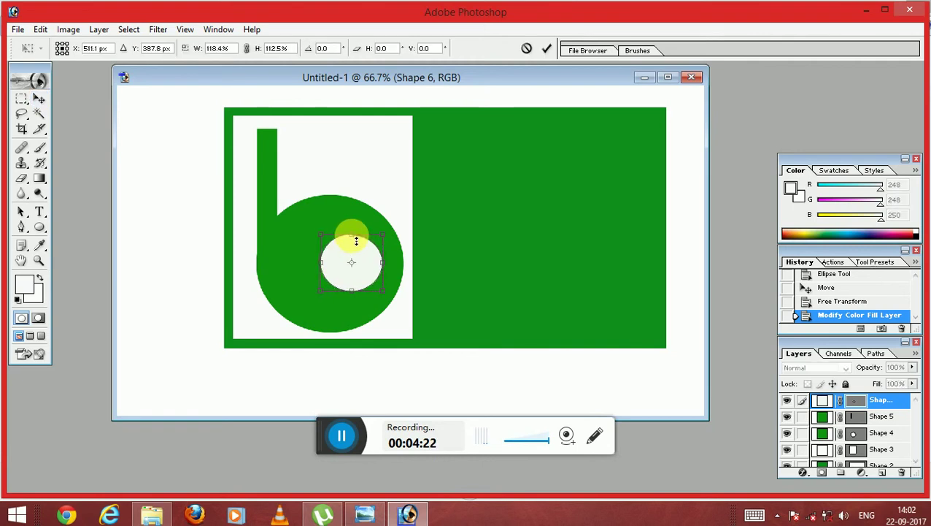
{"action": "left_click_drag", "start_coordinate": [353, 301], "coordinate": [353, 310]}
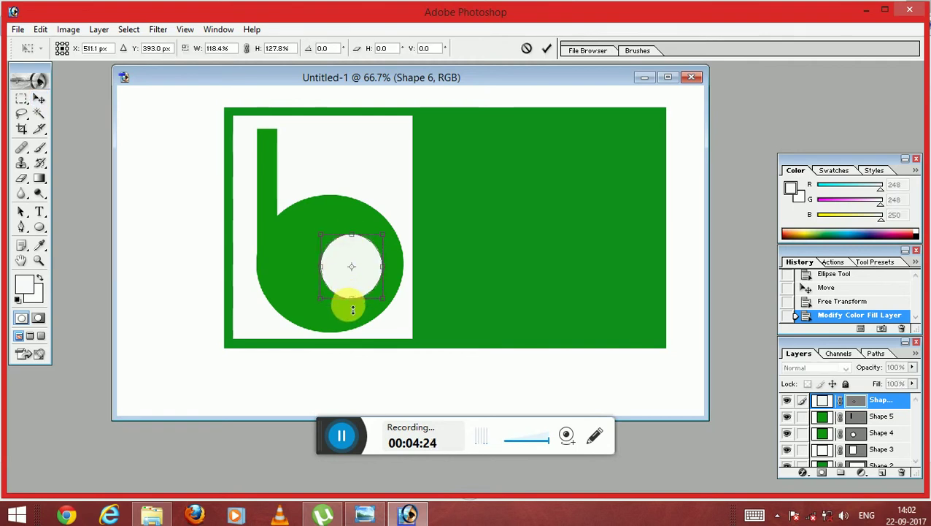
{"action": "left_click_drag", "start_coordinate": [364, 270], "coordinate": [361, 269]}
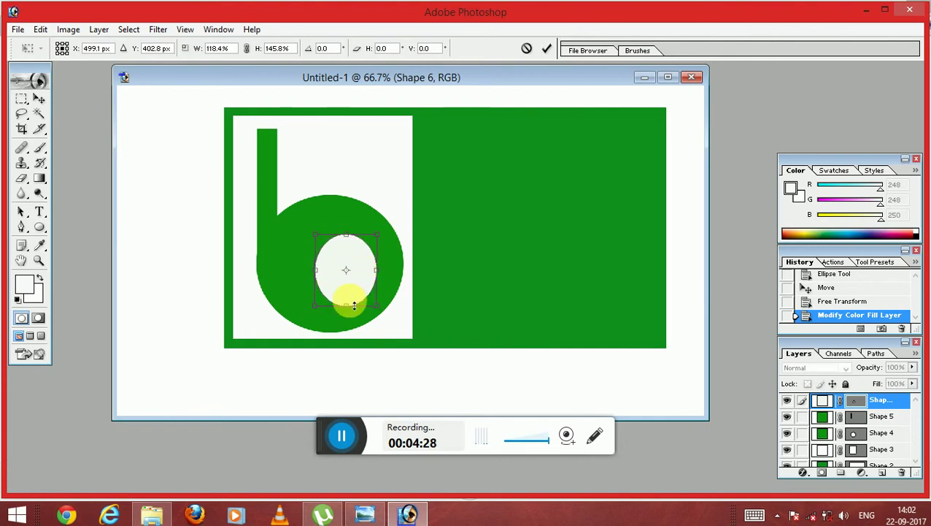
{"action": "left_click_drag", "start_coordinate": [353, 306], "coordinate": [355, 300]}
{"action": "left_click_drag", "start_coordinate": [377, 267], "coordinate": [387, 273]}
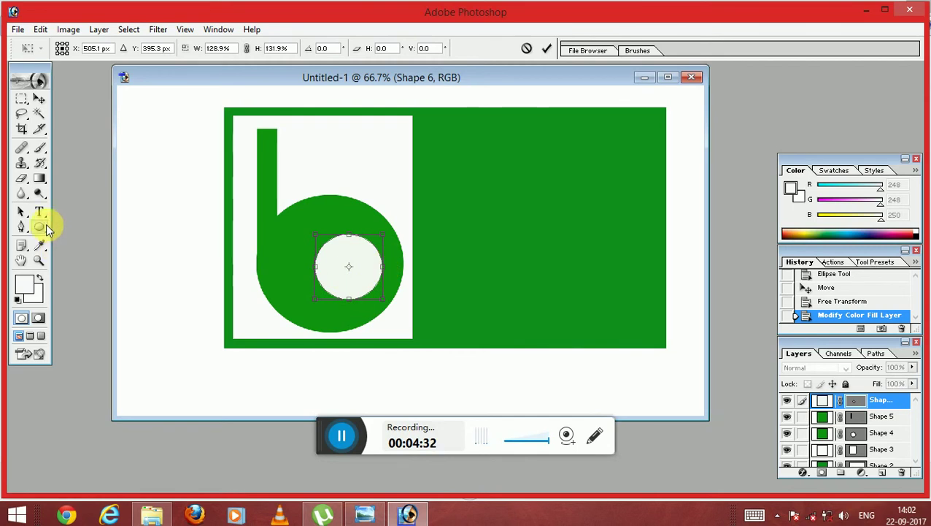
{"action": "left_click", "coordinate": [308, 226]}
{"action": "left_click", "coordinate": [384, 206]}
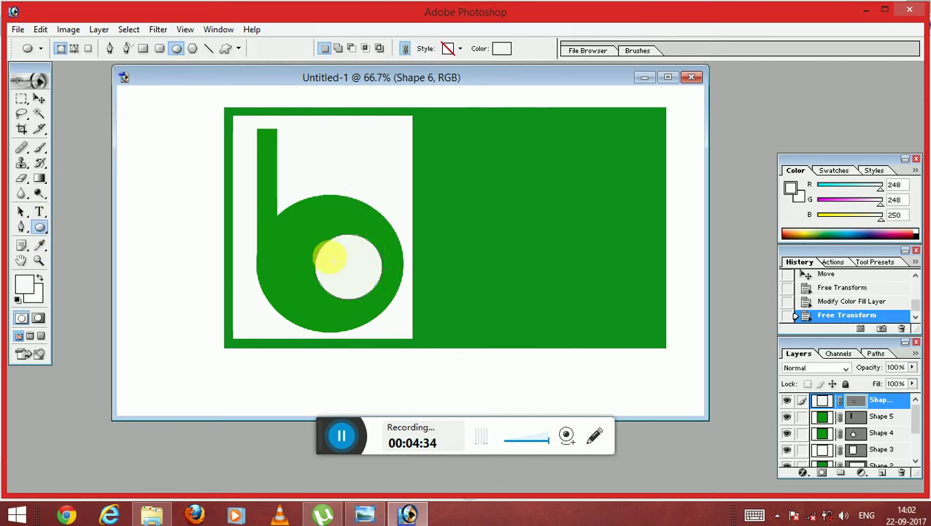
{"action": "mouse_move", "coordinate": [334, 253]}
{"action": "left_mouse_down"}
{"action": "mouse_move", "coordinate": [370, 290]}
{"action": "mouse_move", "coordinate": [362, 278]}
{"action": "left_mouse_up"}
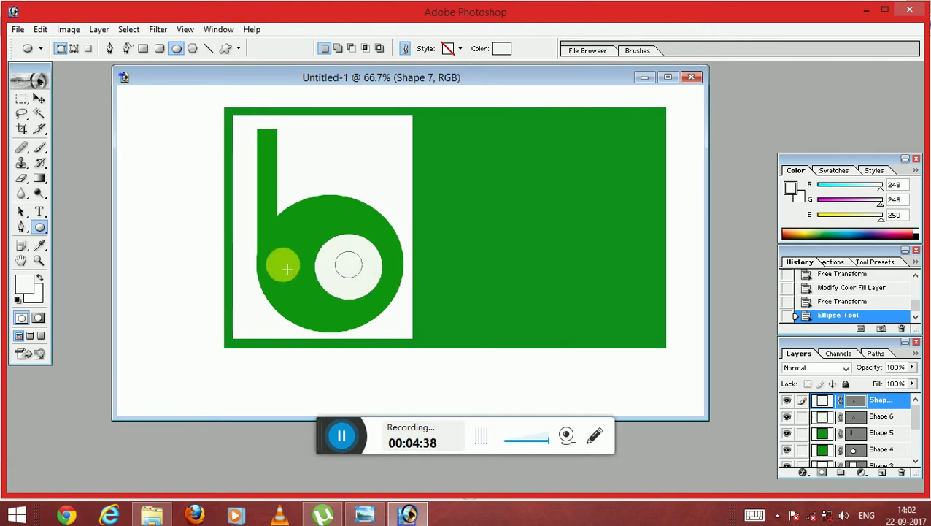
- Enlarge the small inner ellipse and fill it green
{"action": "left_click", "coordinate": [42, 99]}
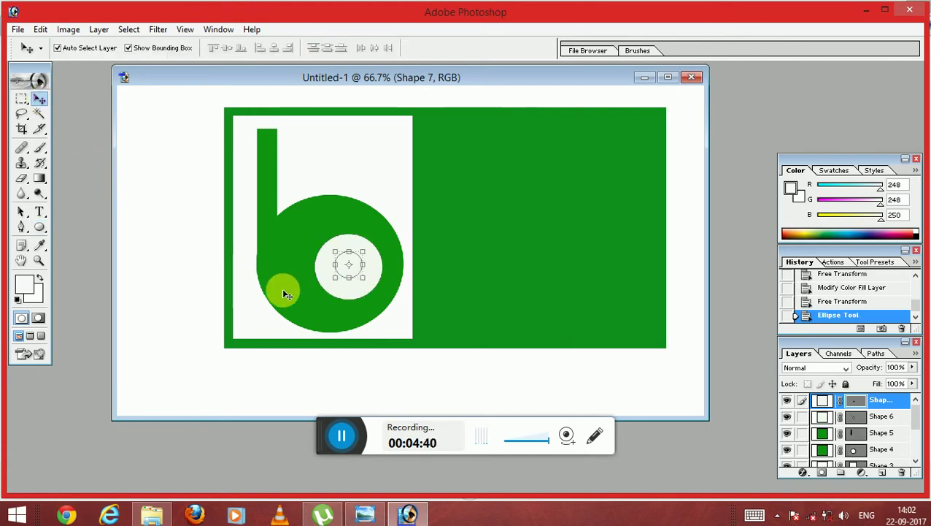
{"action": "mouse_move", "coordinate": [336, 270]}
{"action": "left_mouse_down"}
{"action": "mouse_move", "coordinate": [350, 248]}
{"action": "mouse_move", "coordinate": [371, 266]}
{"action": "mouse_move", "coordinate": [352, 289]}
{"action": "left_mouse_up"}
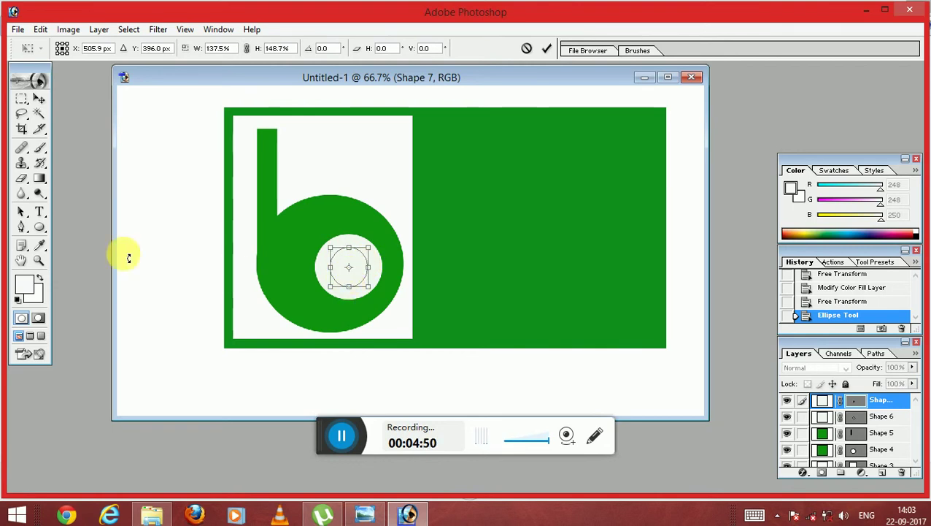
{"action": "left_click", "coordinate": [40, 226]}
{"action": "left_click", "coordinate": [421, 206]}
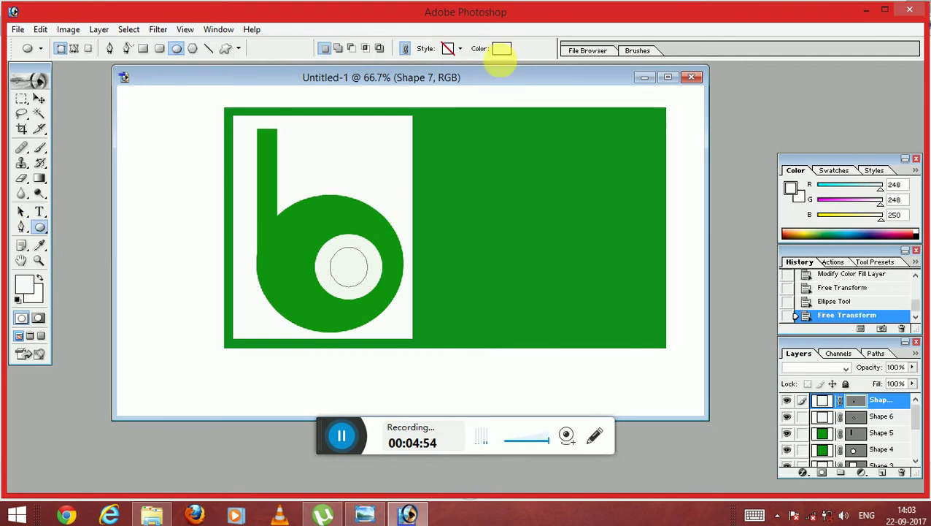
{"action": "left_click", "coordinate": [501, 49]}
{"action": "left_click", "coordinate": [216, 157]}
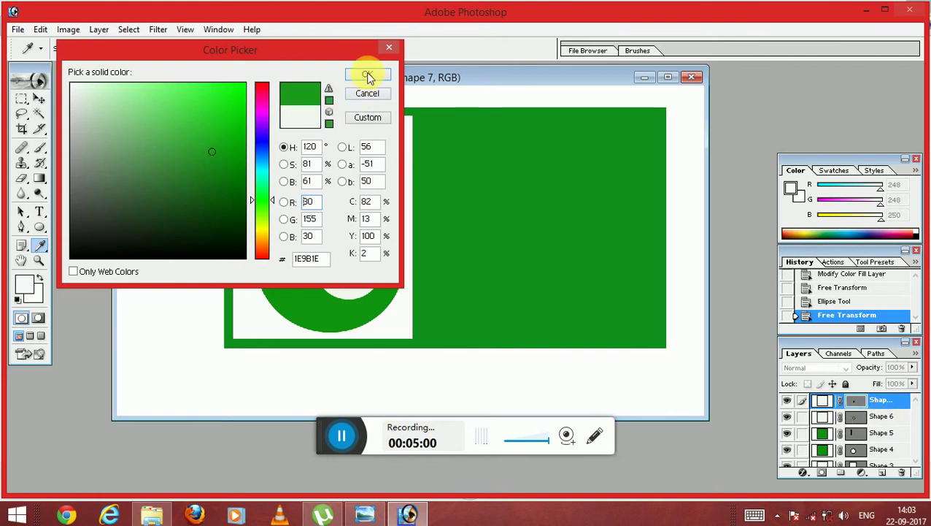
{"action": "left_click", "coordinate": [369, 75]}
- Deepen the inner circle's green to 1AAB1A and stack it above the white circle layer
{"action": "double_click", "coordinate": [881, 416]}
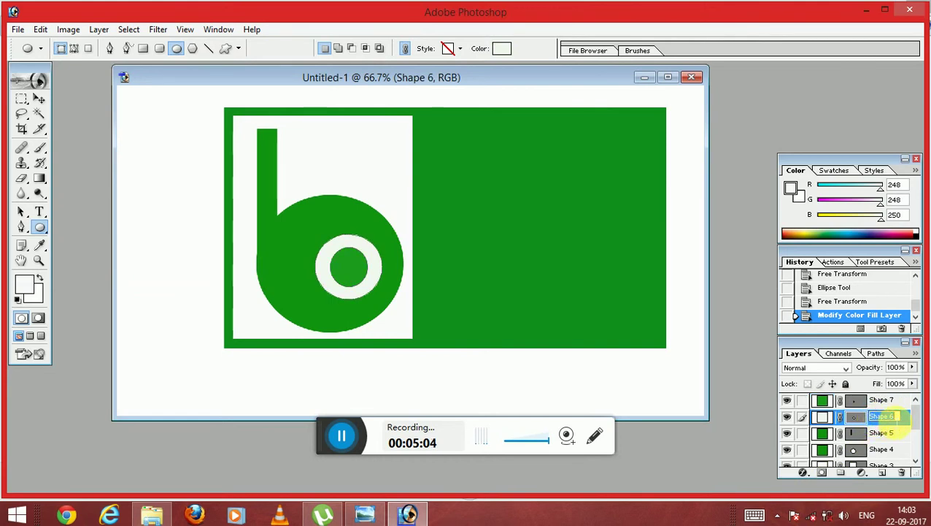
{"action": "left_click", "coordinate": [887, 401]}
{"action": "mouse_move", "coordinate": [885, 424]}
{"action": "left_mouse_down"}
{"action": "mouse_move", "coordinate": [883, 403]}
{"action": "mouse_move", "coordinate": [880, 425]}
{"action": "left_mouse_up"}
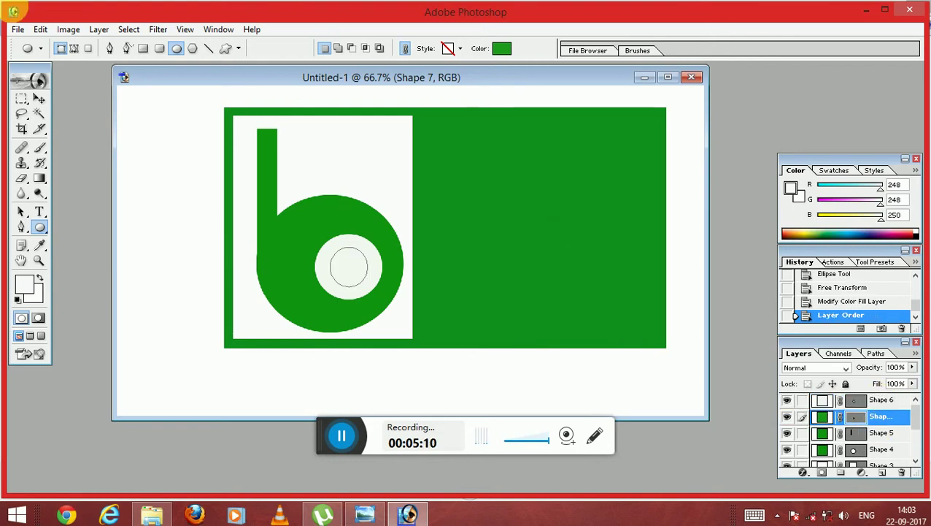
{"action": "left_click", "coordinate": [501, 51]}
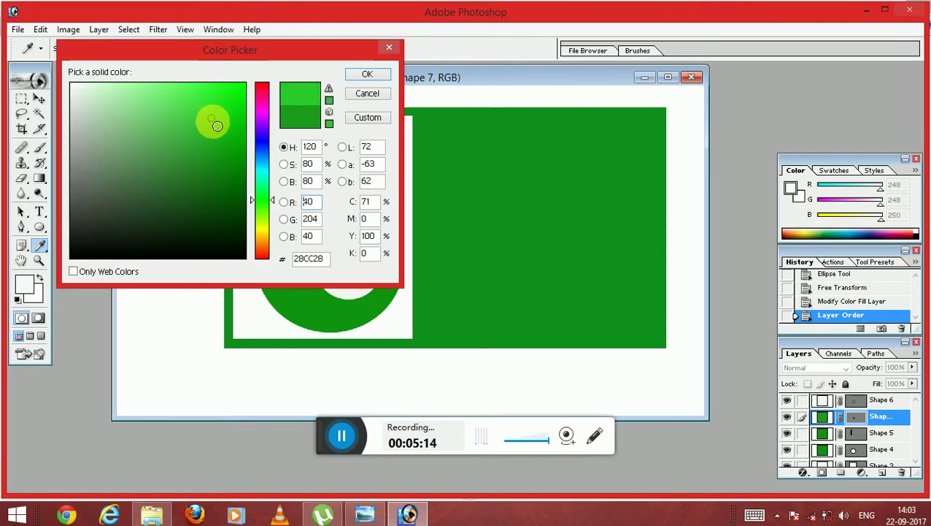
{"action": "left_click_drag", "start_coordinate": [215, 122], "coordinate": [219, 140]}
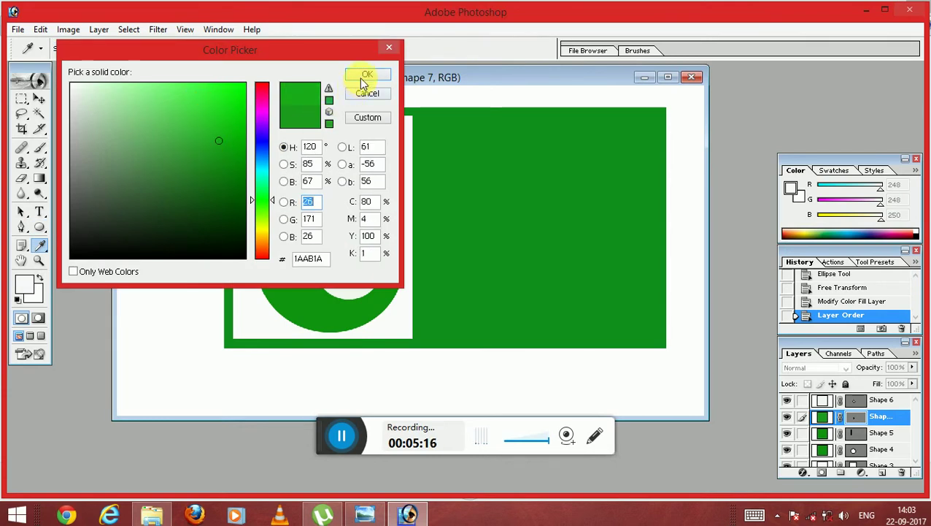
{"action": "left_click", "coordinate": [365, 75]}
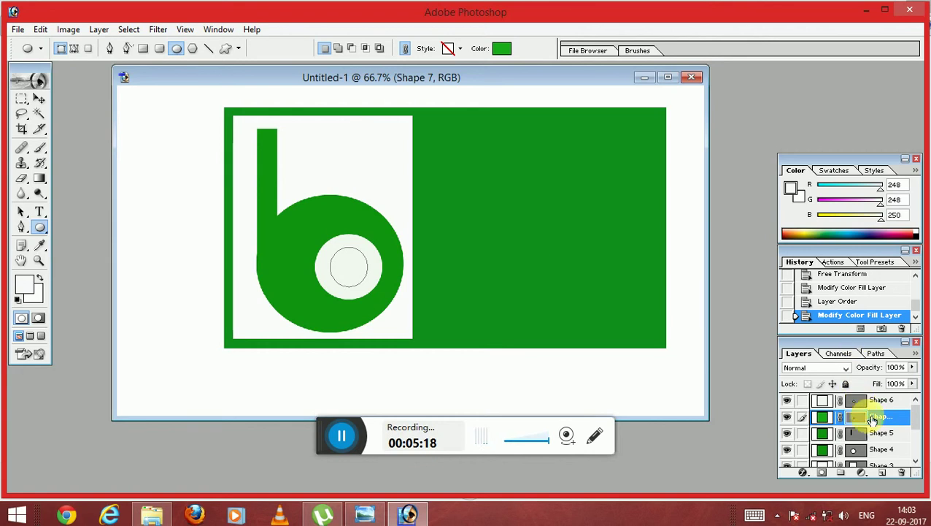
{"action": "left_click_drag", "start_coordinate": [894, 404], "coordinate": [893, 397]}
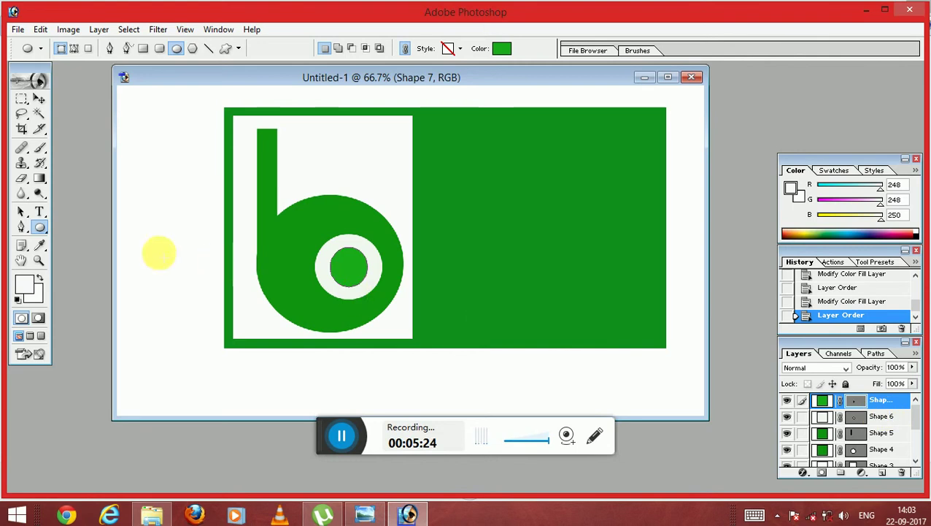
{"action": "left_click", "coordinate": [142, 49]}
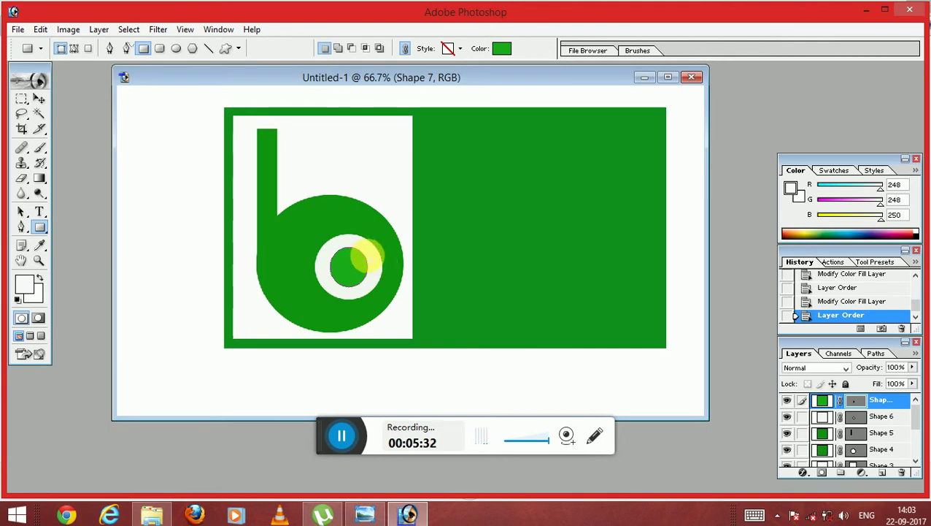
- Draw a thin bar from the centre dot to the ring's right edge, filled near-white F8F9F8
{"action": "mouse_move", "coordinate": [363, 256]}
{"action": "left_mouse_down"}
{"action": "mouse_move", "coordinate": [395, 278]}
{"action": "mouse_move", "coordinate": [400, 270]}
{"action": "left_mouse_up"}
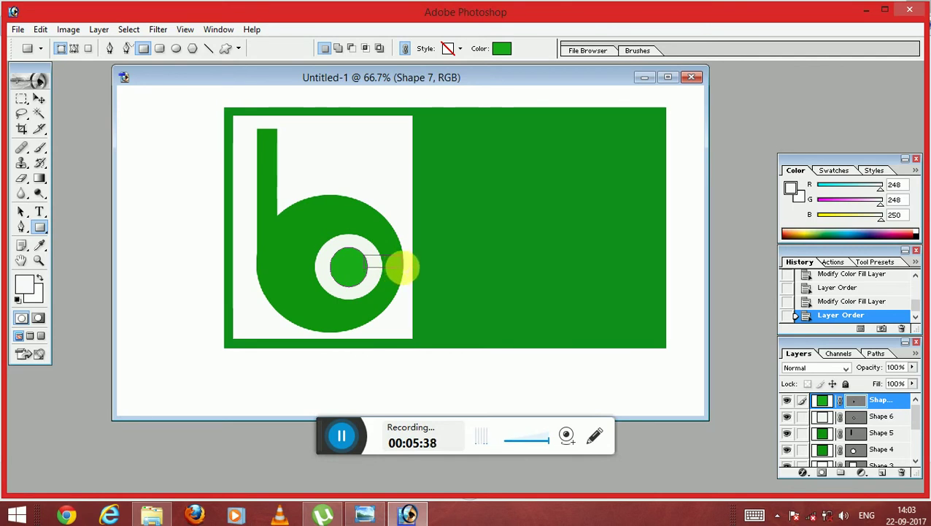
{"action": "left_click_drag", "start_coordinate": [403, 269], "coordinate": [402, 266]}
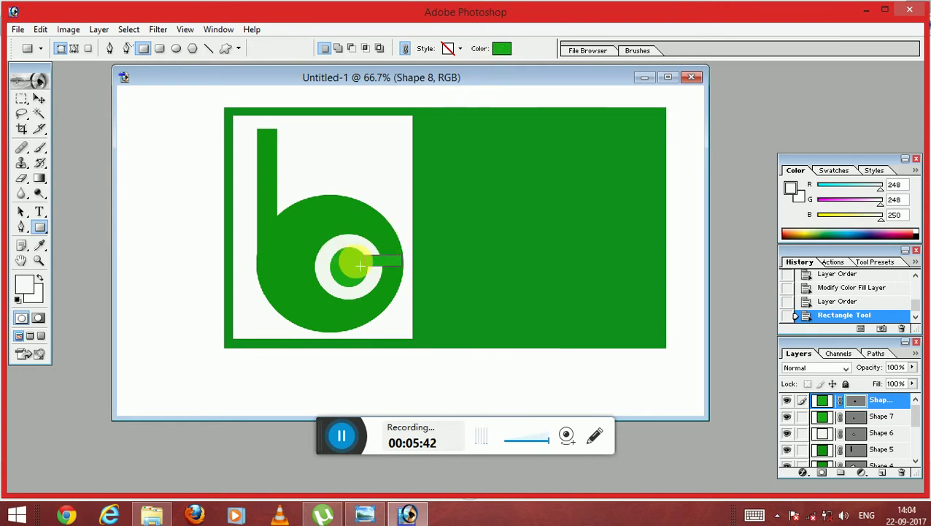
{"action": "key", "text": "ctrl+z"}
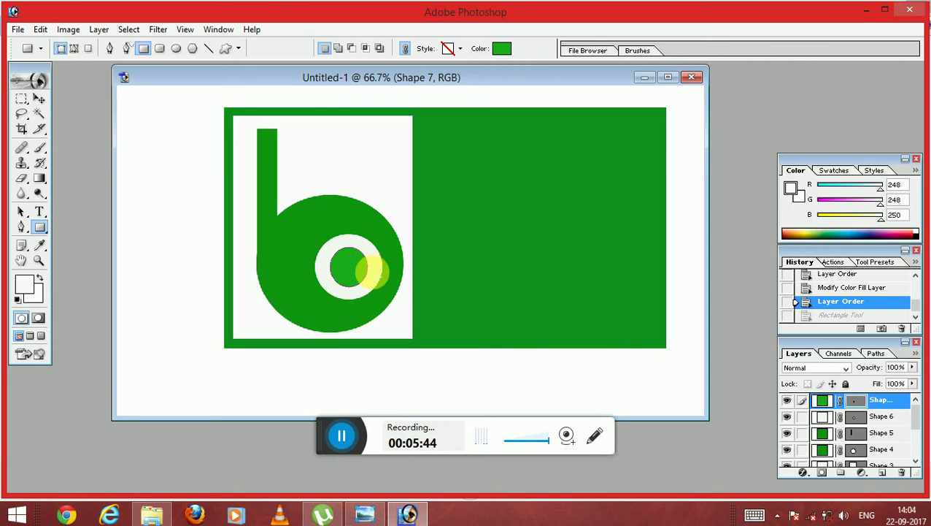
{"action": "left_click_drag", "start_coordinate": [368, 264], "coordinate": [397, 274]}
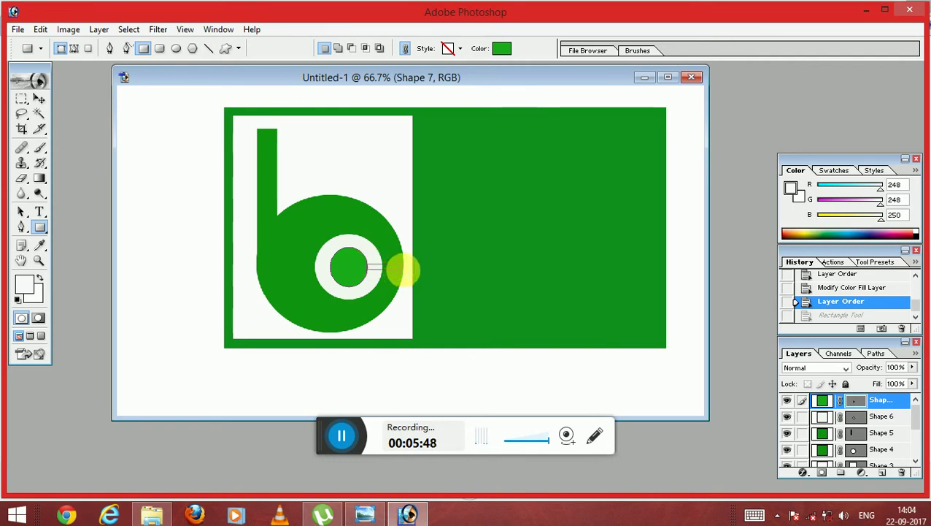
{"action": "left_click_drag", "start_coordinate": [404, 271], "coordinate": [403, 270]}
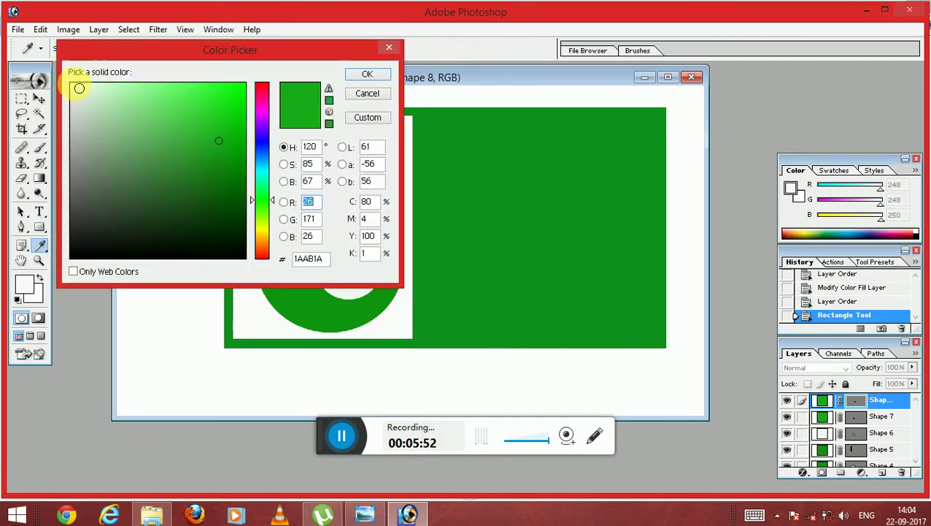
{"action": "left_click", "coordinate": [72, 86]}
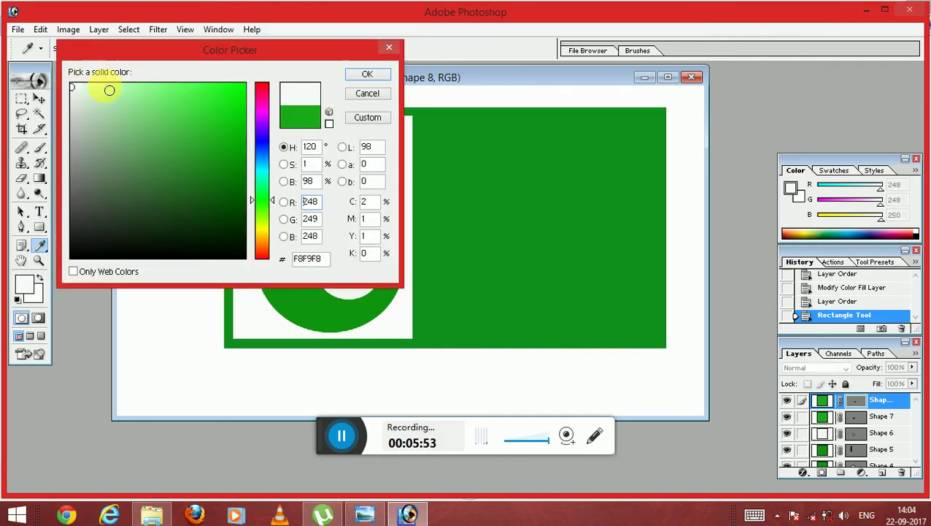
{"action": "left_click", "coordinate": [352, 75]}
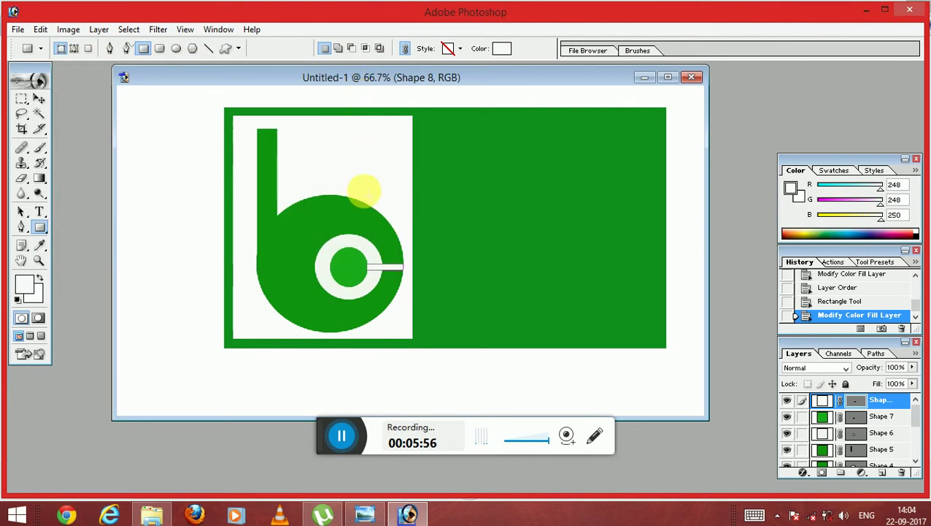
{"action": "left_click", "coordinate": [22, 227]}
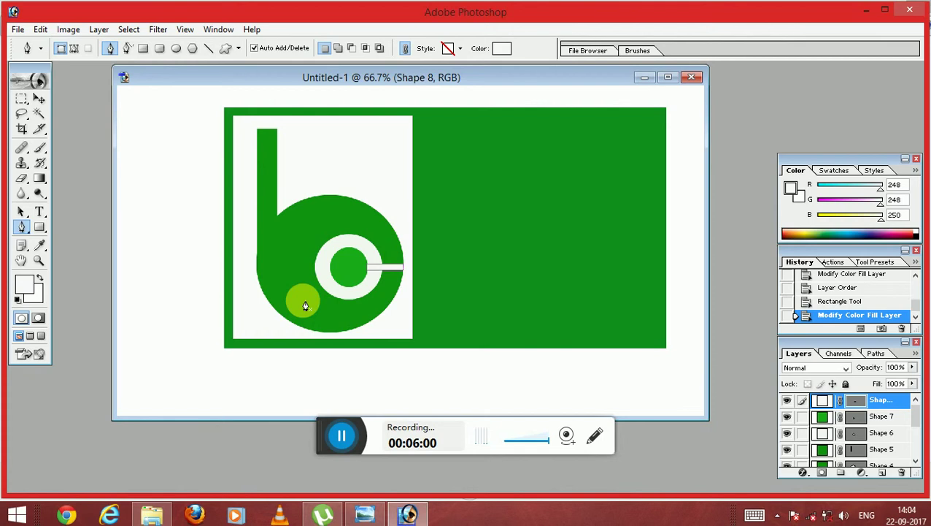
- Draw a closed, curved pen-shape crescent through the green bowl's upper-left, left of the ring
{"action": "left_click", "coordinate": [297, 296]}
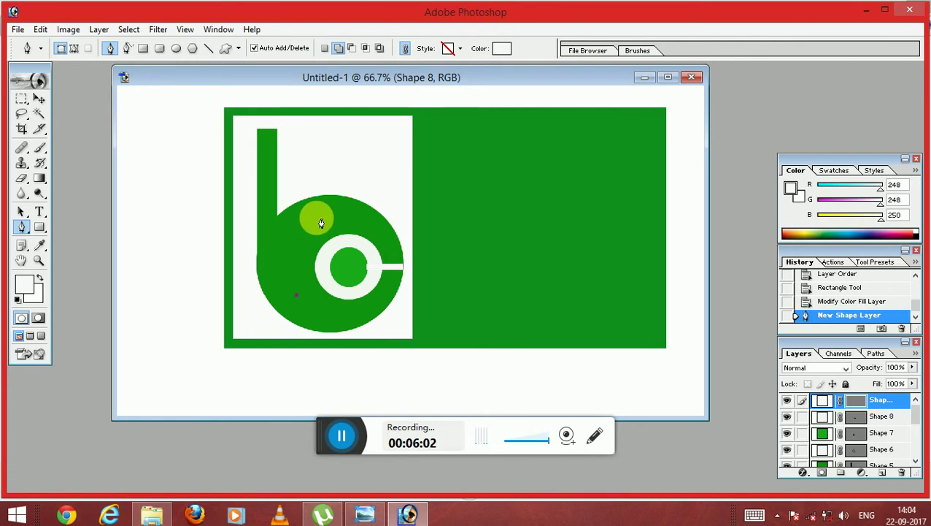
{"action": "left_click_drag", "start_coordinate": [317, 218], "coordinate": [356, 194]}
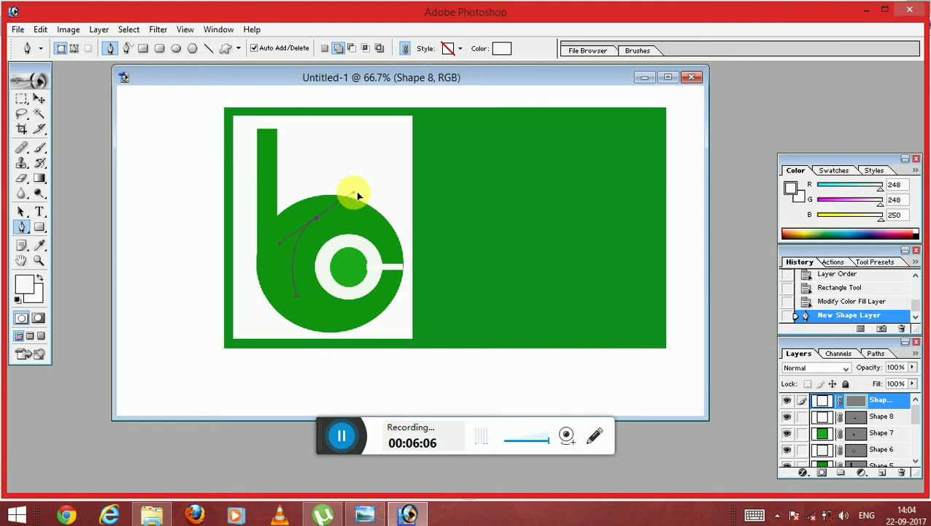
{"action": "left_click_drag", "start_coordinate": [363, 198], "coordinate": [358, 196]}
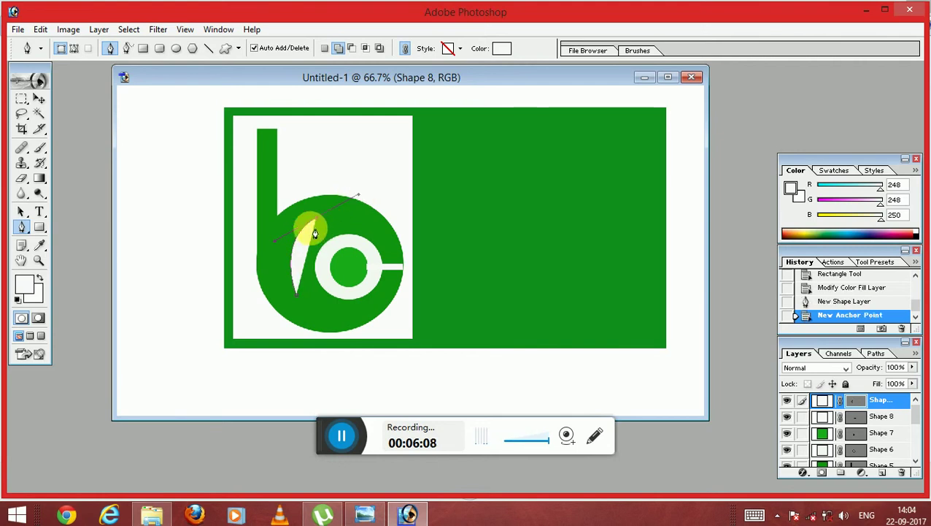
{"action": "left_click", "coordinate": [316, 216]}
{"action": "left_click", "coordinate": [316, 214]}
{"action": "left_click", "coordinate": [316, 214]}
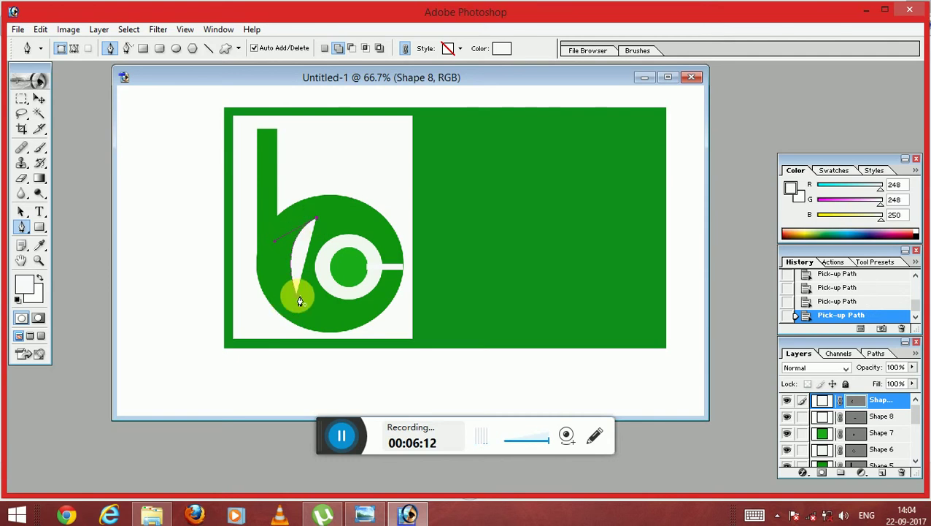
{"action": "left_click", "coordinate": [342, 355]}
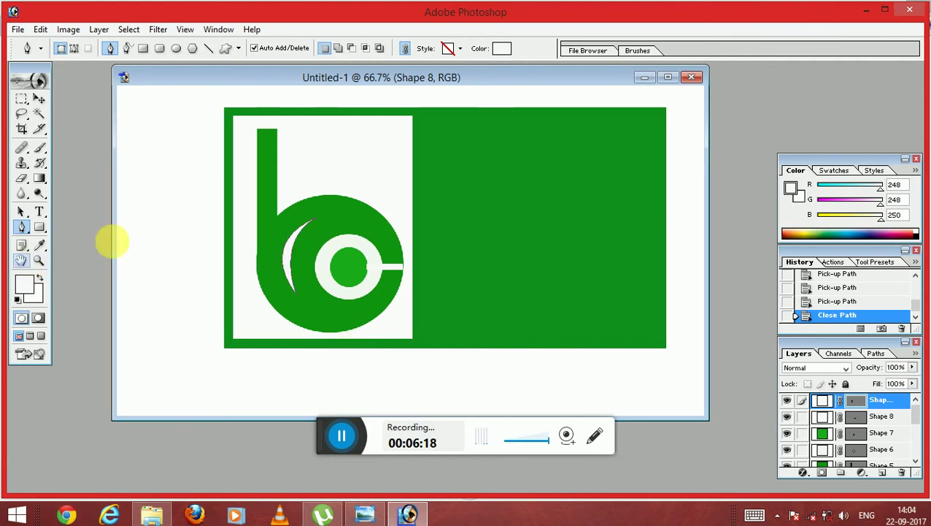
{"action": "left_click", "coordinate": [40, 212]}
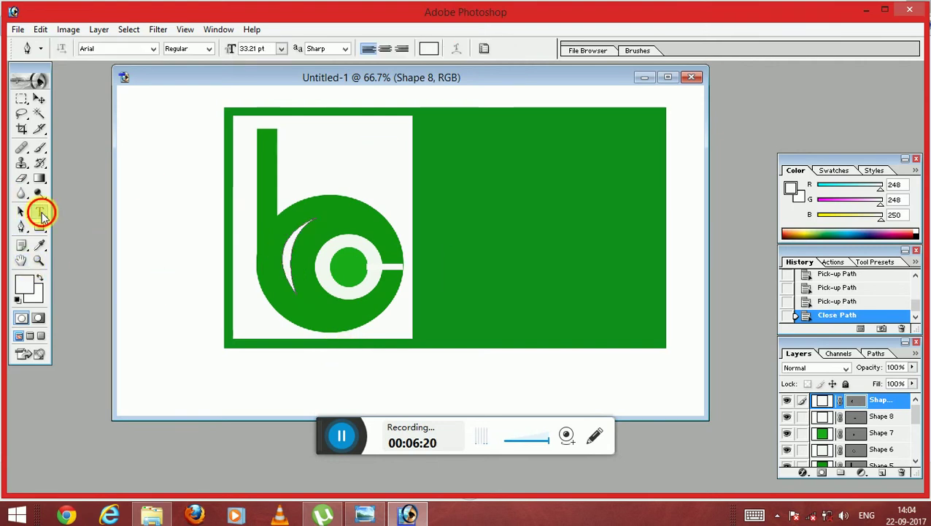
- Type the white word 'Oriental' right of the logo panel, checking the reference banner
{"action": "left_click", "coordinate": [433, 148]}
{"action": "type", "text": "Or"}
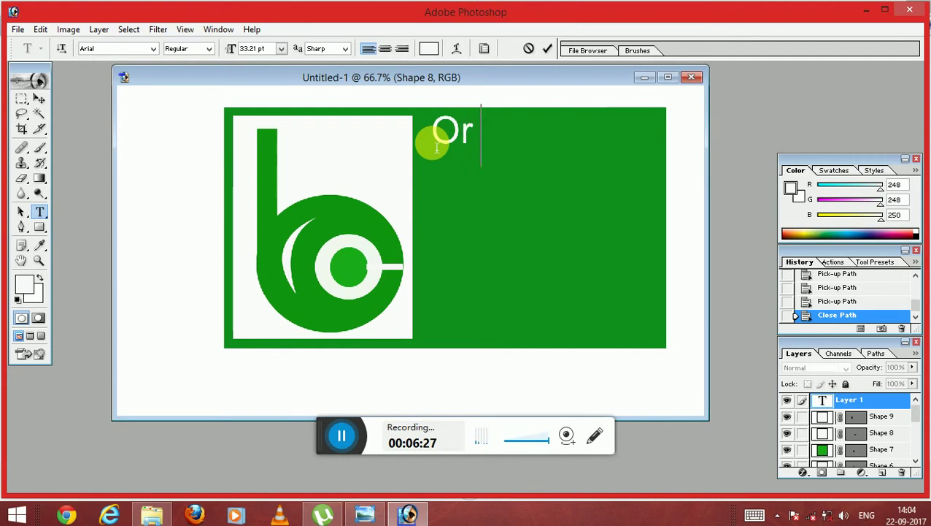
{"action": "type", "text": "i"}
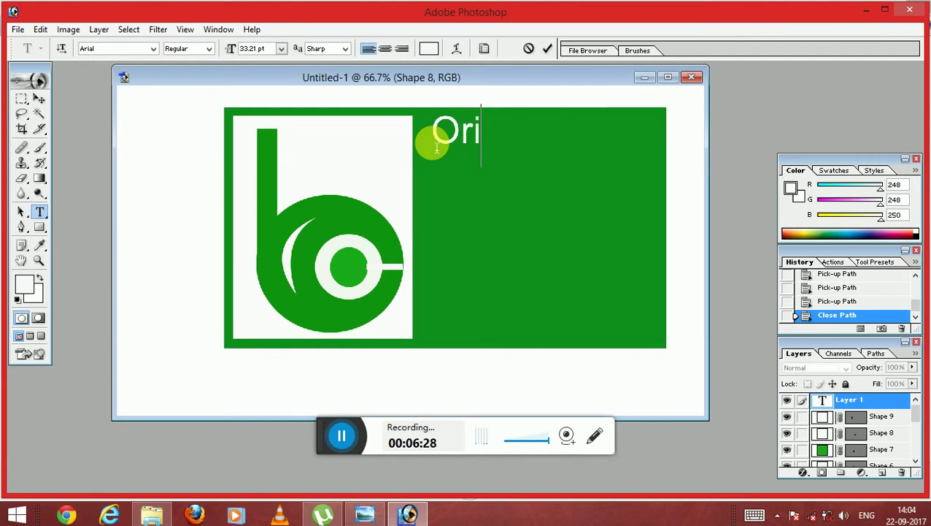
{"action": "left_click", "coordinate": [365, 515]}
{"action": "left_click", "coordinate": [408, 514]}
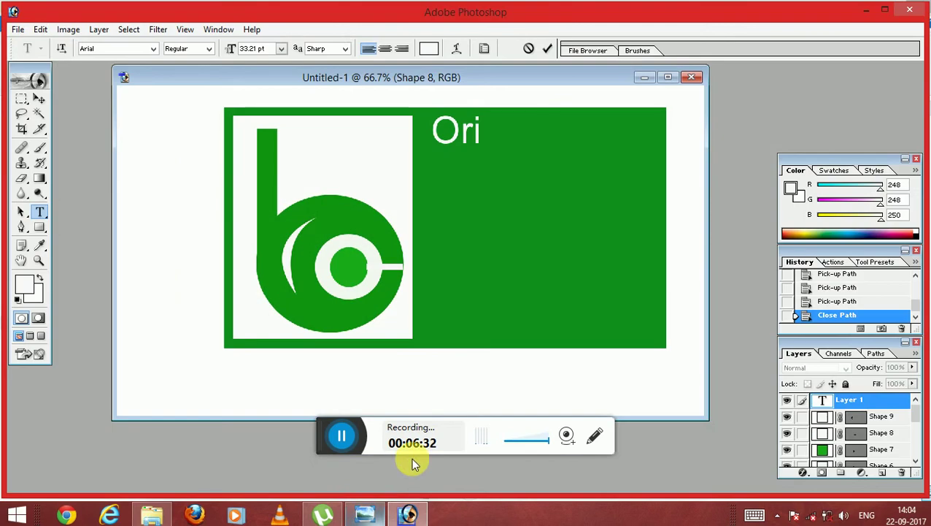
{"action": "type", "text": "ental"}
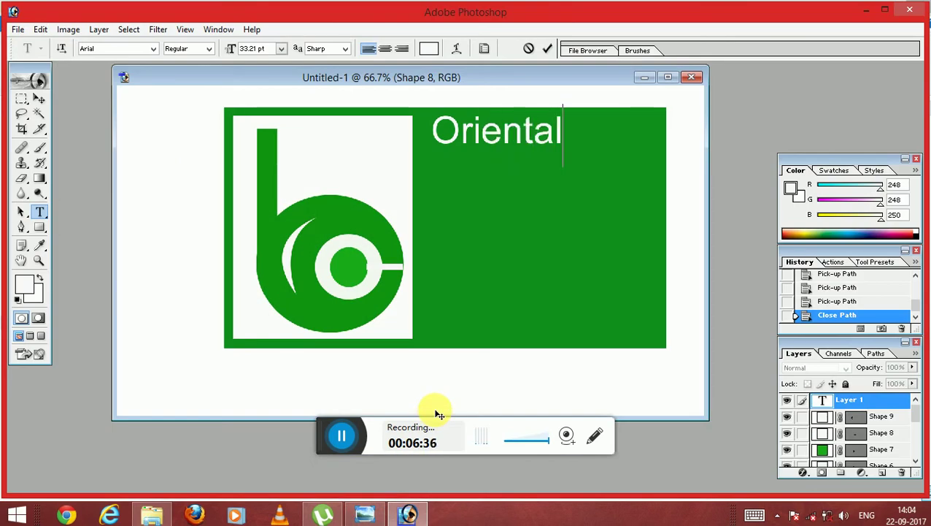
- Free-transform 'Oriental' taller and slightly wider, to about 50.64 pt
{"action": "left_click", "coordinate": [39, 99]}
{"action": "mouse_move", "coordinate": [560, 143]}
{"action": "left_mouse_down"}
{"action": "mouse_move", "coordinate": [616, 160]}
{"action": "mouse_move", "coordinate": [639, 154]}
{"action": "left_mouse_up"}
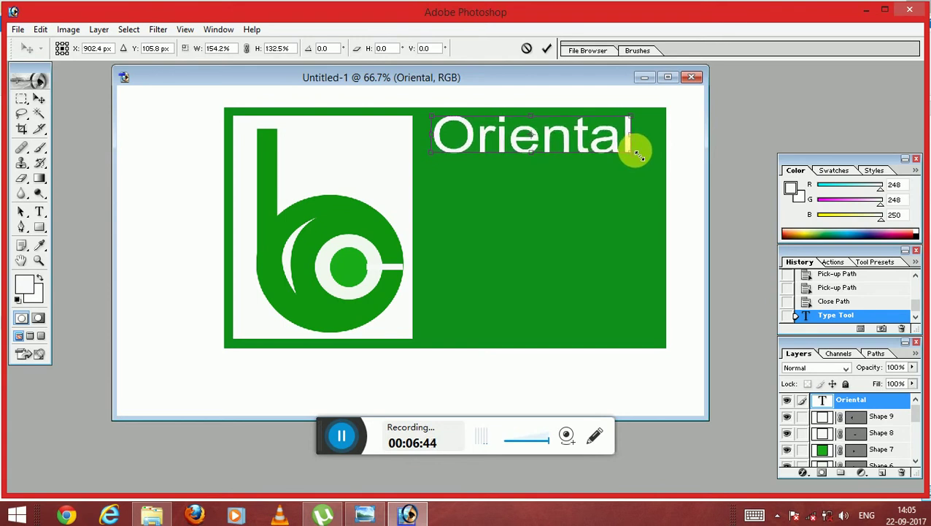
{"action": "left_click_drag", "start_coordinate": [640, 153], "coordinate": [634, 157]}
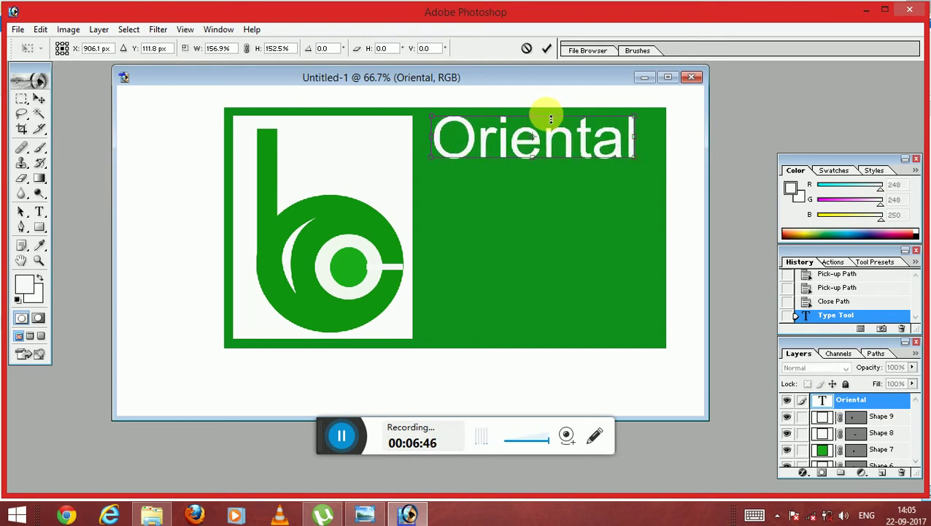
{"action": "left_click", "coordinate": [38, 211]}
- Apply the Oriental resize and type 'Bank' on a new line below it
{"action": "left_click", "coordinate": [406, 205]}
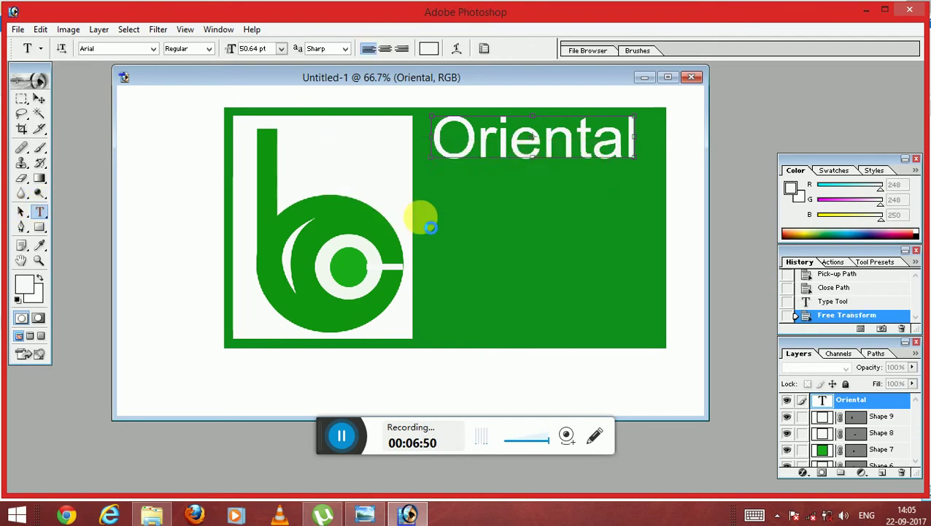
{"action": "left_click", "coordinate": [449, 215]}
{"action": "type", "text": "B"}
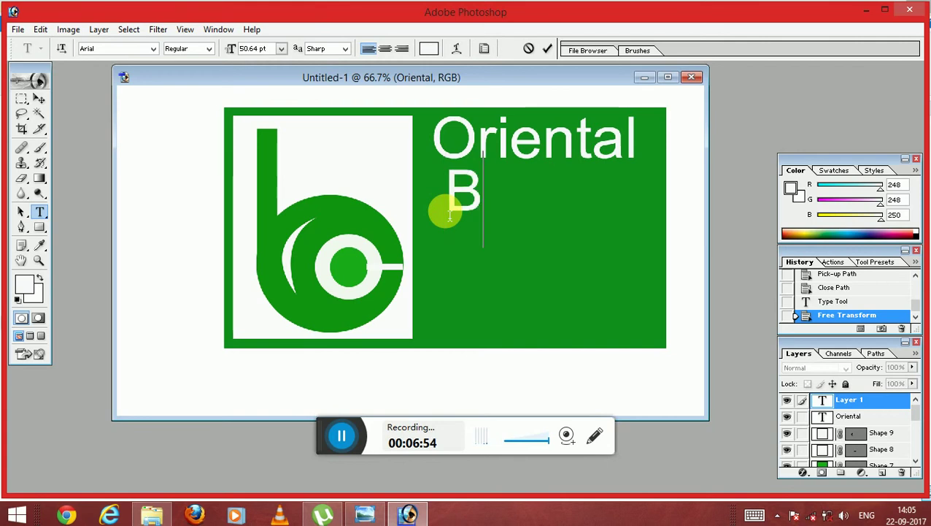
{"action": "type", "text": "ank"}
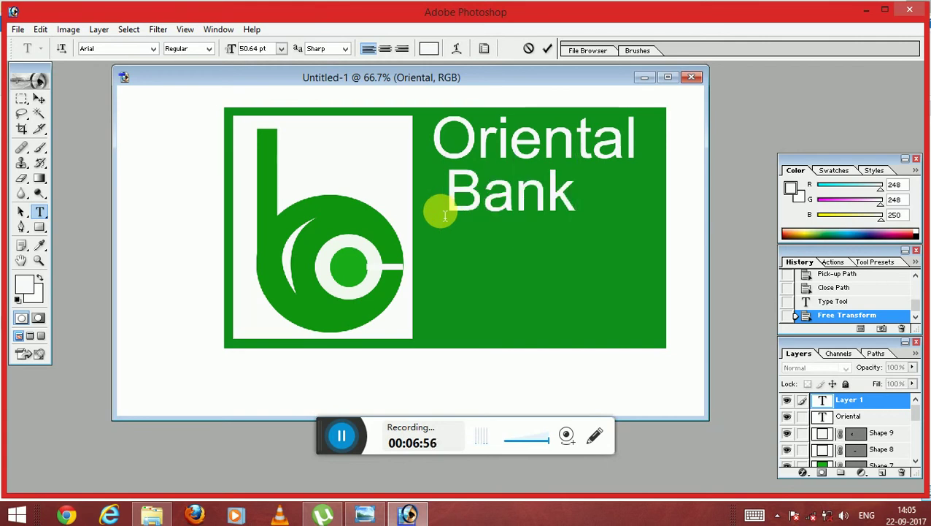
- Move 'Bank' beneath Oriental and apply its resize to about 43.89 pt
{"action": "left_click", "coordinate": [39, 98]}
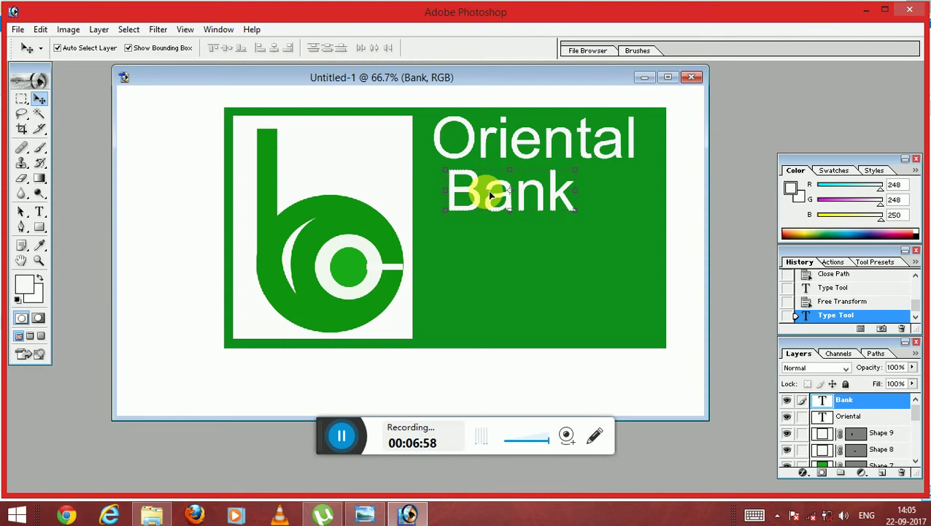
{"action": "mouse_move", "coordinate": [492, 196]}
{"action": "left_mouse_down"}
{"action": "mouse_move", "coordinate": [476, 228]}
{"action": "mouse_move", "coordinate": [495, 209]}
{"action": "left_mouse_up"}
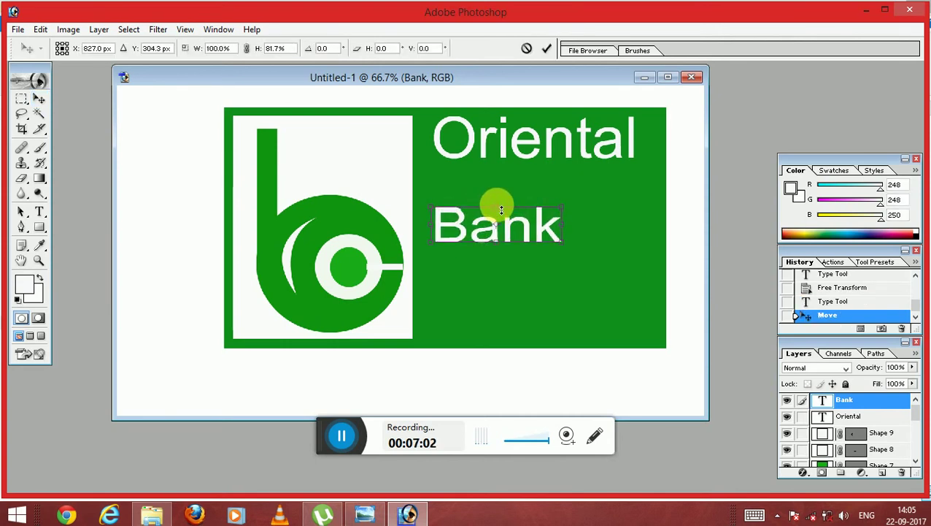
{"action": "left_click", "coordinate": [42, 212]}
{"action": "left_click", "coordinate": [422, 207]}
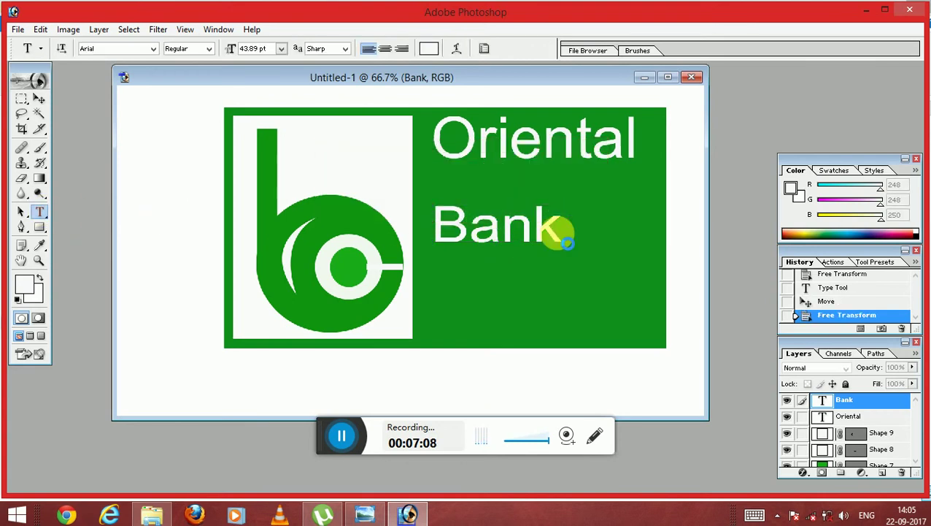
{"action": "left_click", "coordinate": [613, 240]}
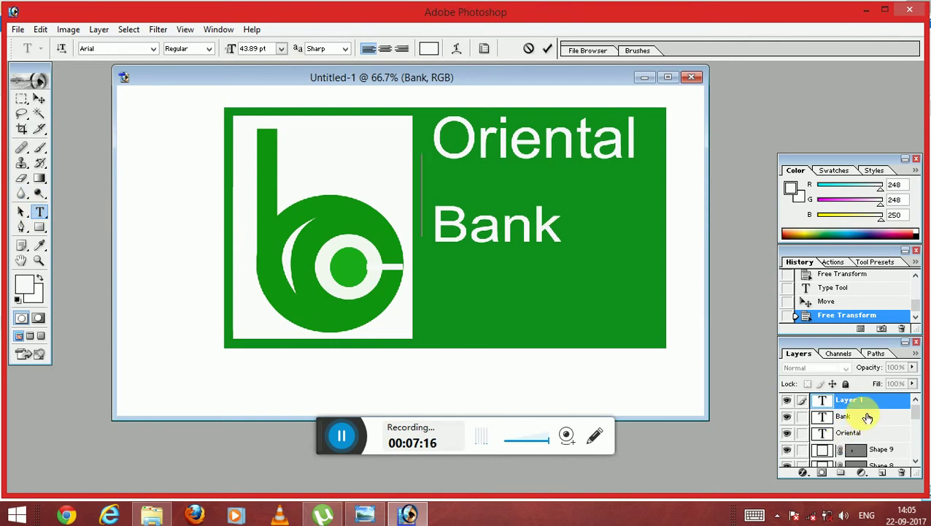
{"action": "left_click", "coordinate": [850, 416]}
- Type 'of' right of Bank and drag it onto Bank's baseline, slightly further right
{"action": "left_click", "coordinate": [582, 225]}
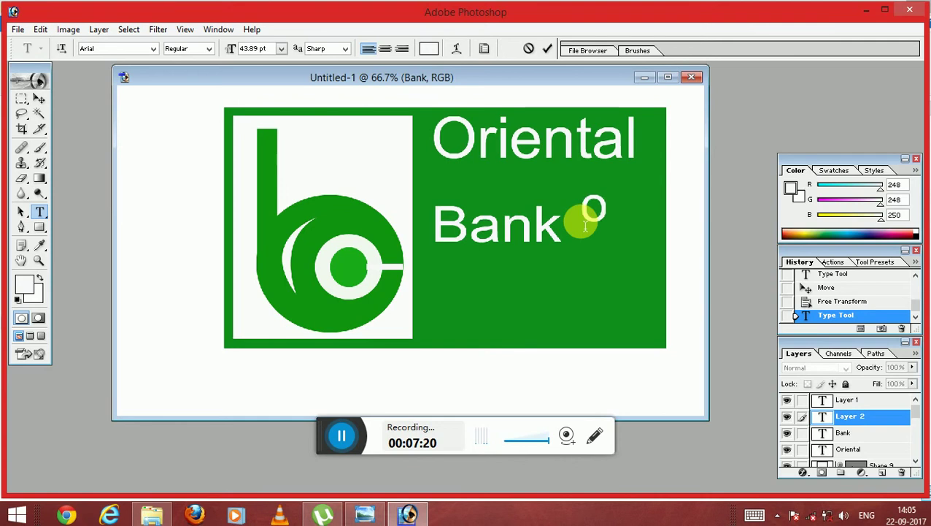
{"action": "type", "text": "f"}
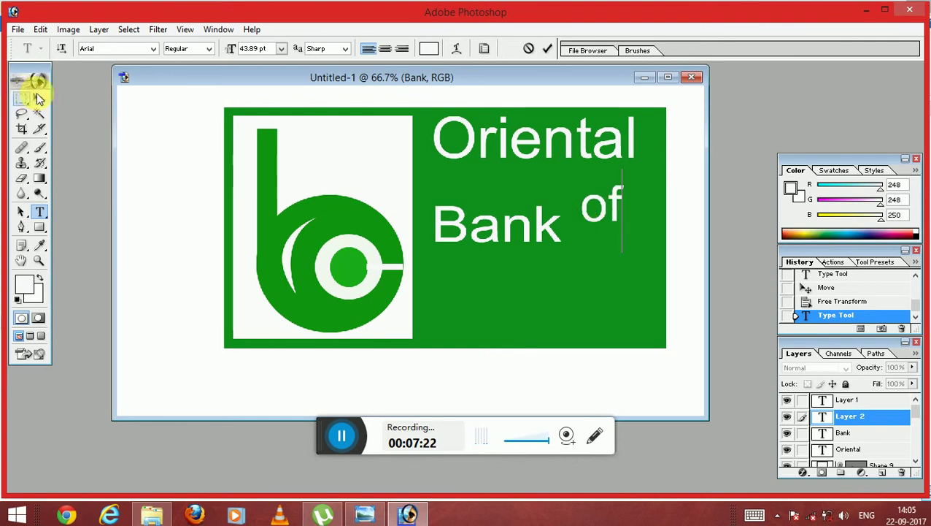
{"action": "left_click", "coordinate": [39, 99]}
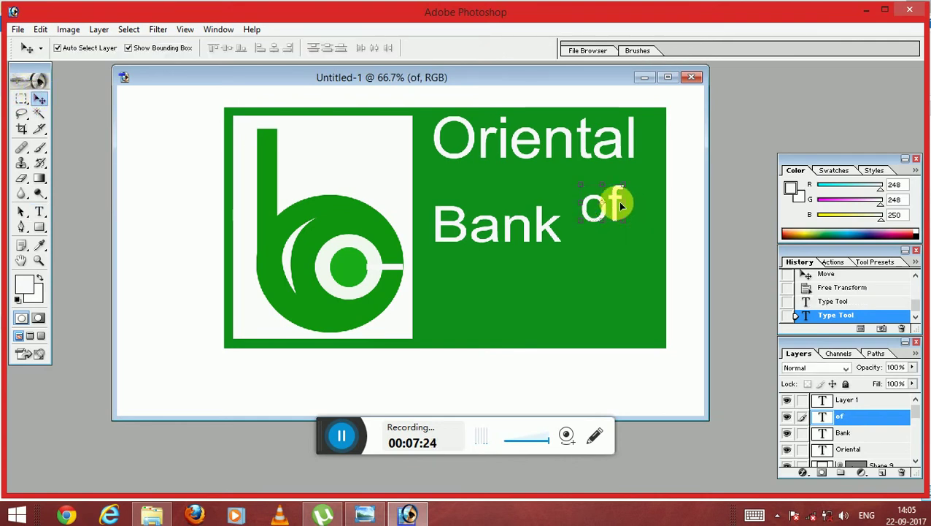
{"action": "left_click_drag", "start_coordinate": [620, 204], "coordinate": [622, 222]}
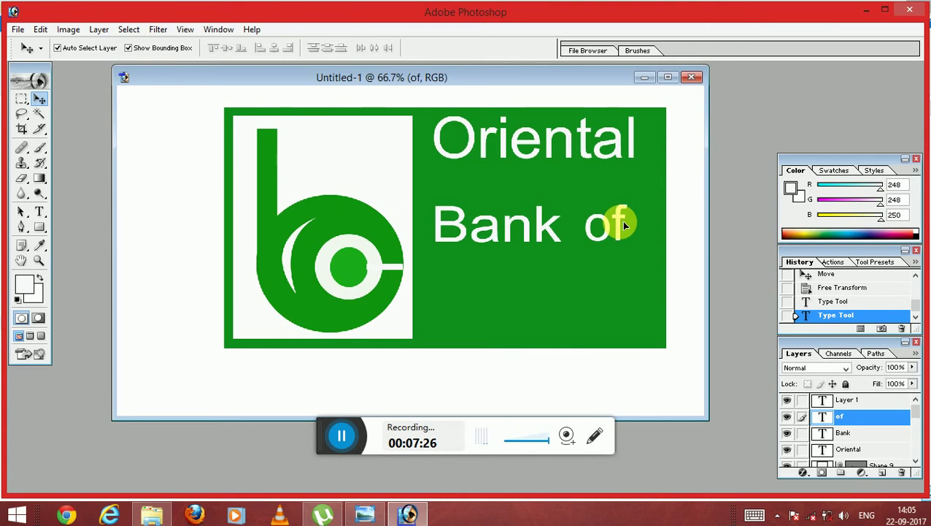
{"action": "left_click_drag", "start_coordinate": [621, 220], "coordinate": [635, 219]}
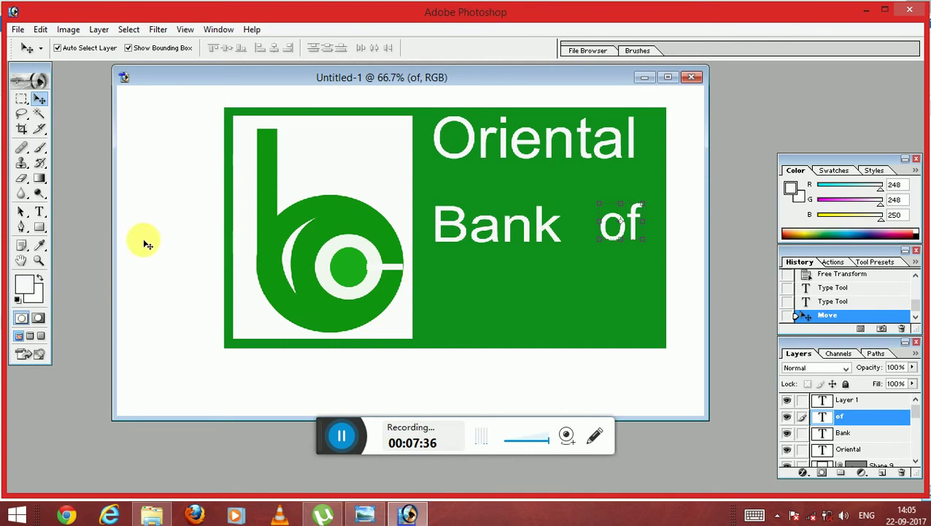
{"action": "left_click", "coordinate": [41, 214]}
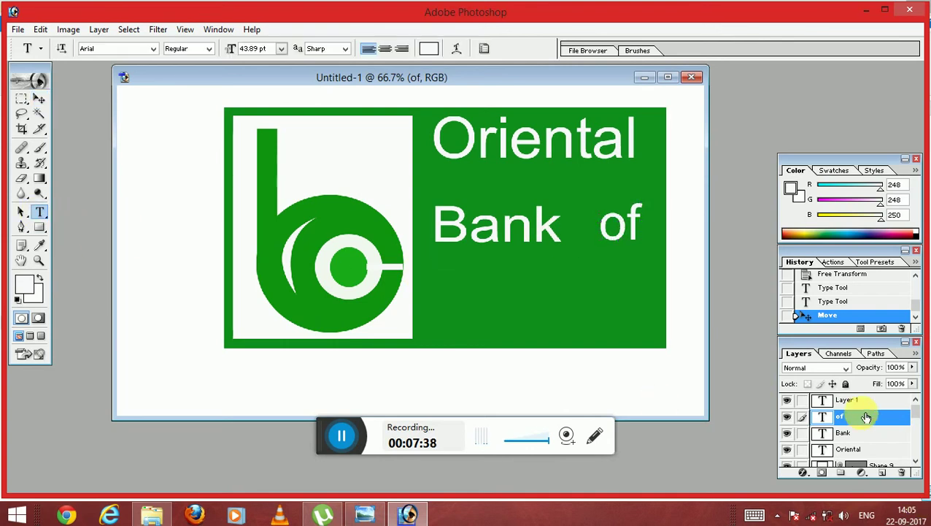
{"action": "left_click", "coordinate": [870, 400]}
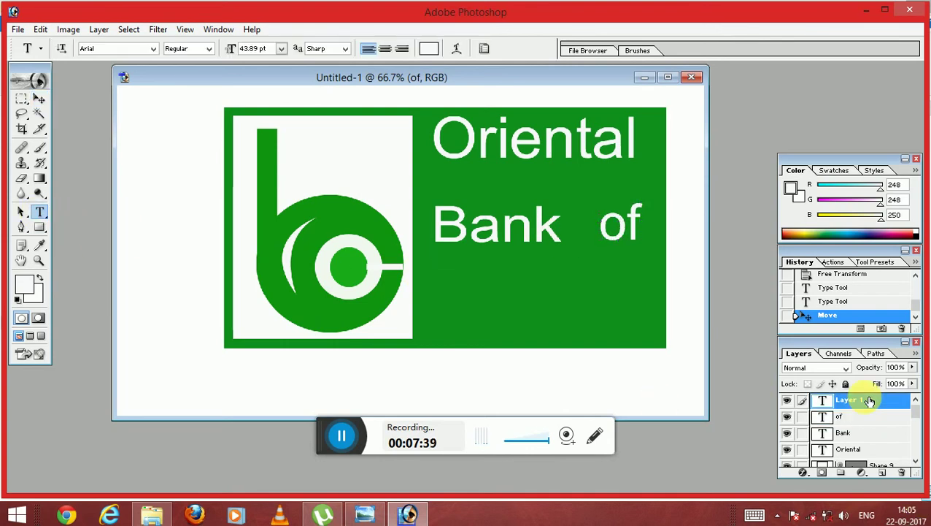
{"action": "left_click", "coordinate": [442, 315]}
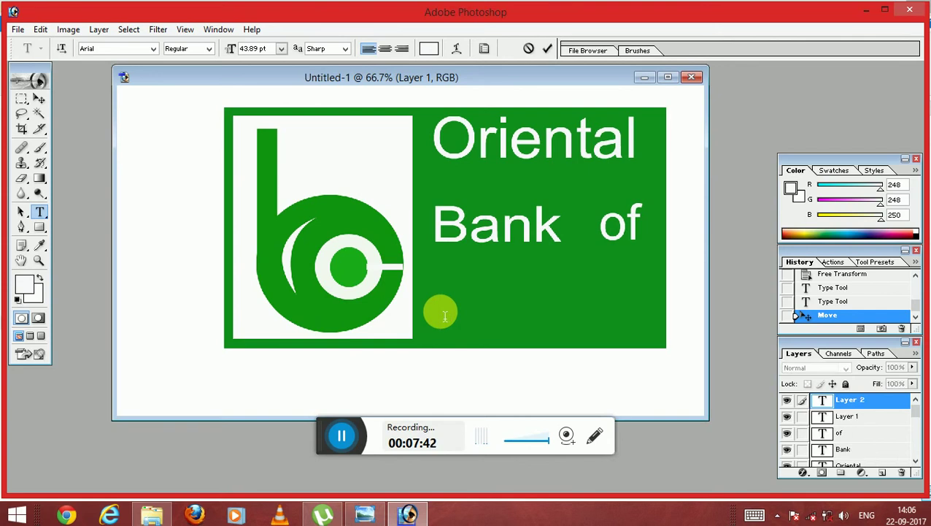
{"action": "type", "text": "co"}
- Type 'Commerce' on a line below Bank, comparing against the reference OBC banner image
{"action": "key", "text": "BackSpace"}
{"action": "key", "text": "BackSpace"}
{"action": "type", "text": "C"}
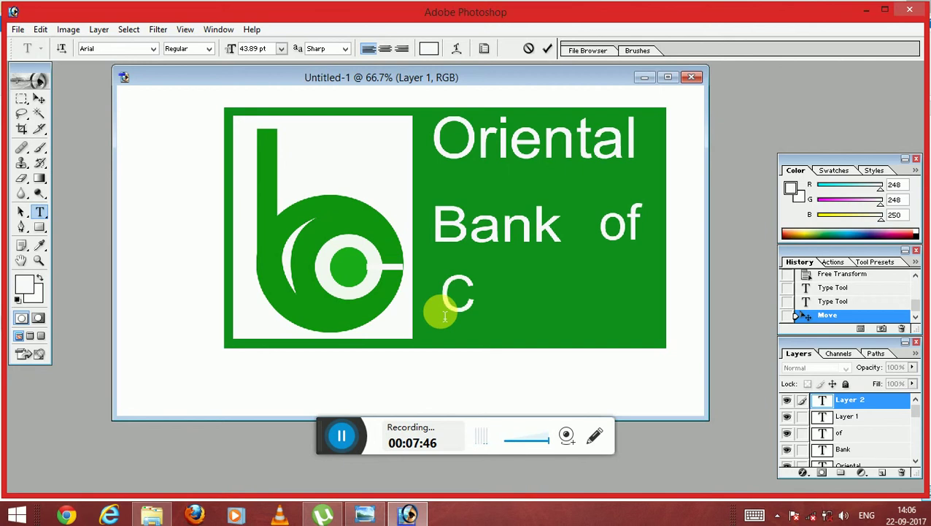
{"action": "left_click", "coordinate": [363, 515]}
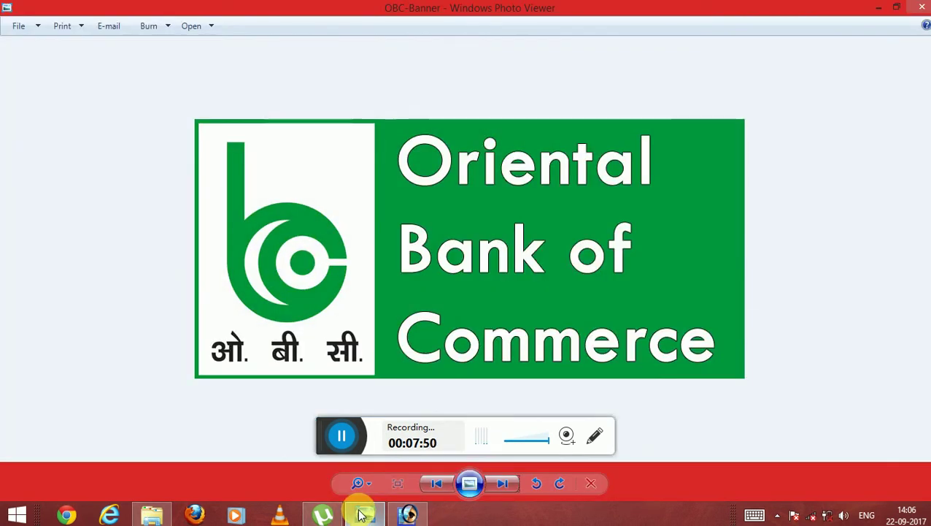
{"action": "left_click", "coordinate": [362, 514]}
{"action": "type", "text": "o"}
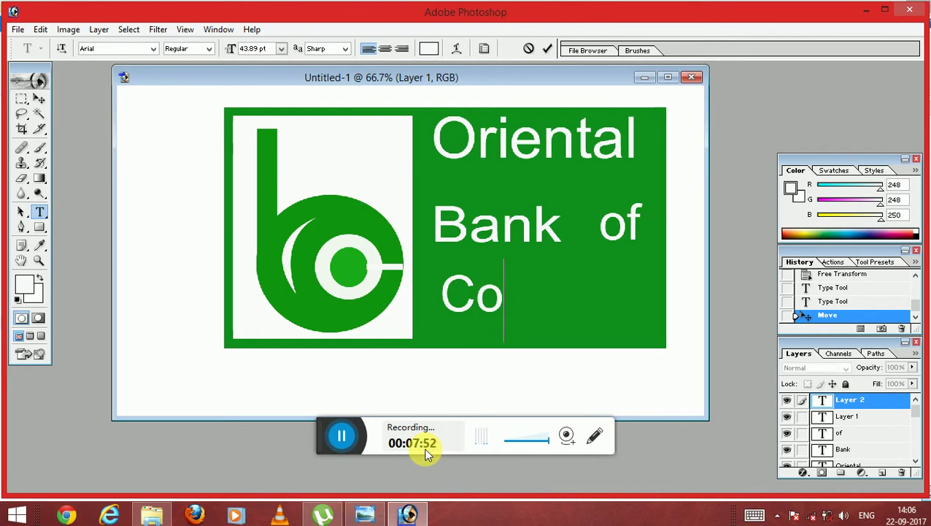
{"action": "type", "text": "mme"}
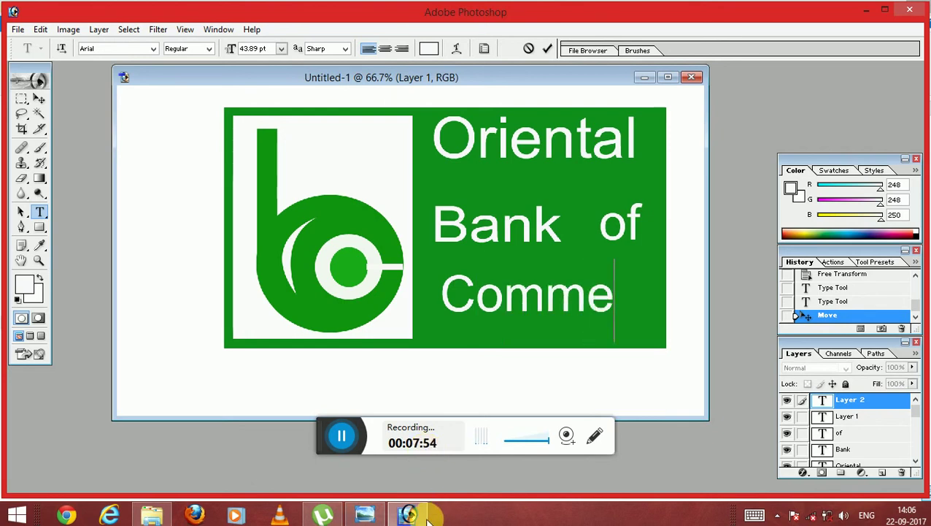
{"action": "left_click", "coordinate": [365, 514]}
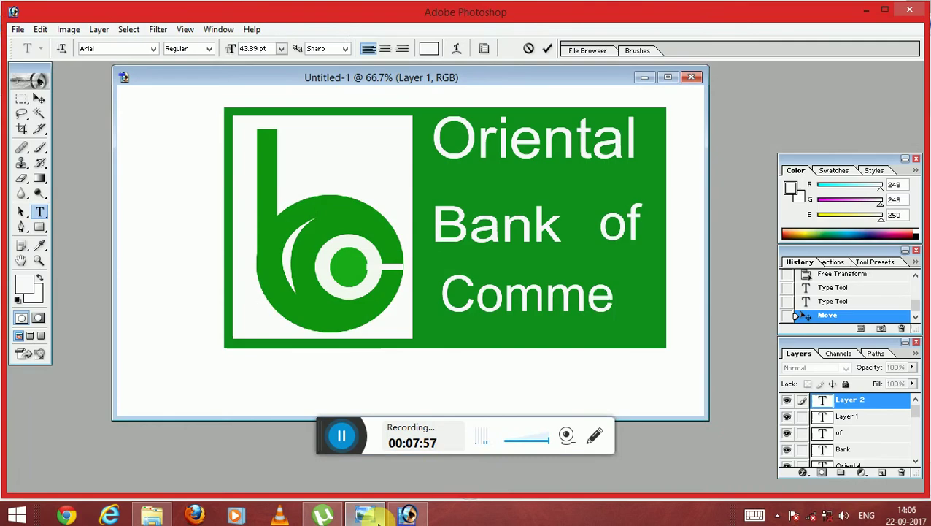
{"action": "left_click", "coordinate": [368, 515]}
{"action": "type", "text": "rce"}
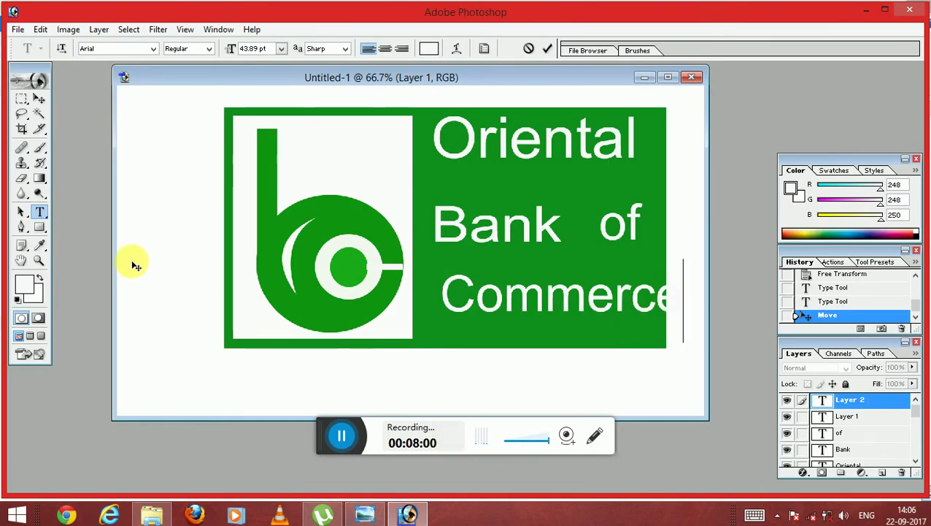
{"action": "left_click", "coordinate": [39, 98]}
- Move 'Commerce' left into the green panel, narrow and heighten it, and apply the transform
{"action": "mouse_move", "coordinate": [525, 285]}
{"action": "left_mouse_down"}
{"action": "mouse_move", "coordinate": [500, 290]}
{"action": "mouse_move", "coordinate": [509, 291]}
{"action": "left_mouse_up"}
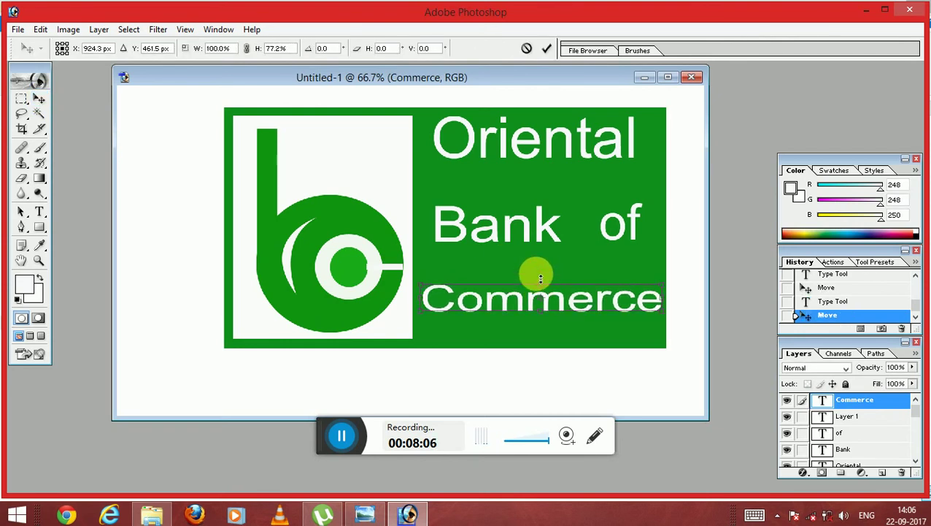
{"action": "left_click_drag", "start_coordinate": [542, 280], "coordinate": [544, 273]}
{"action": "left_click_drag", "start_coordinate": [661, 290], "coordinate": [649, 291]}
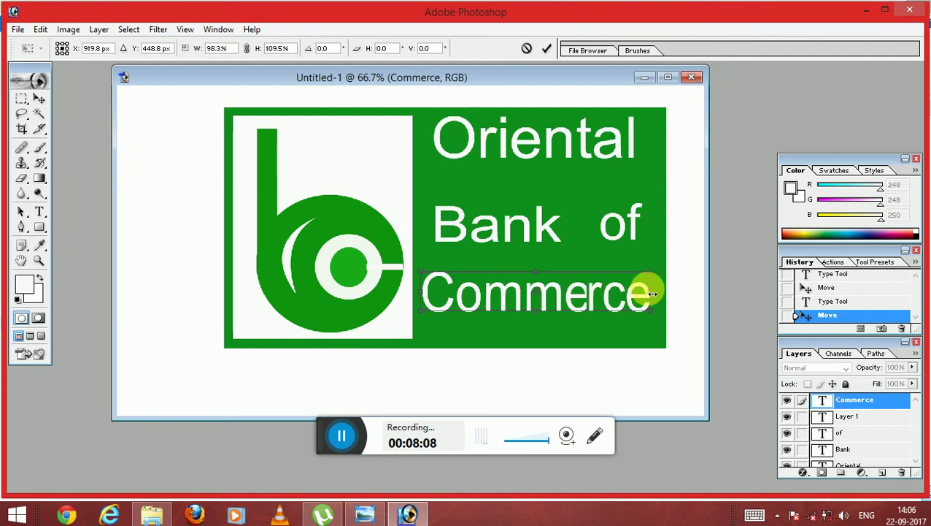
{"action": "mouse_move", "coordinate": [537, 312]}
{"action": "left_mouse_down"}
{"action": "mouse_move", "coordinate": [542, 325]}
{"action": "mouse_move", "coordinate": [574, 312]}
{"action": "left_mouse_up"}
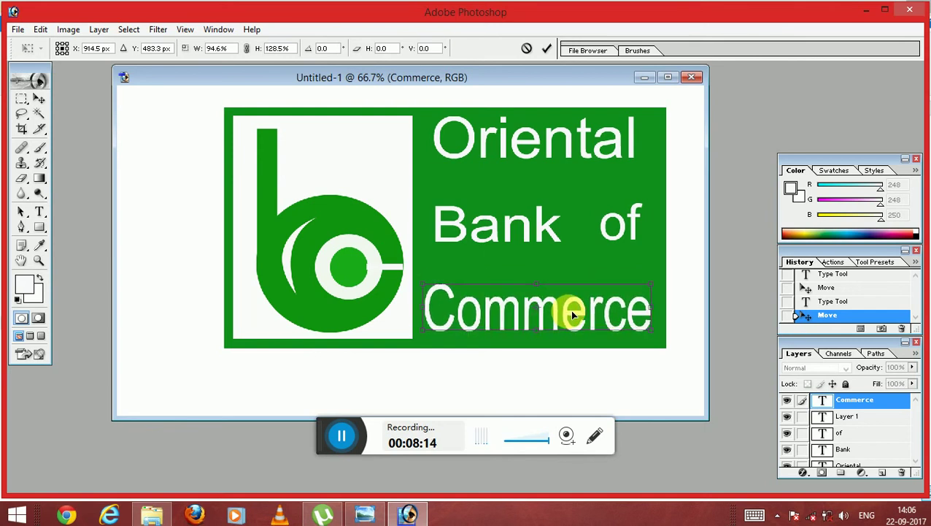
{"action": "left_click", "coordinate": [358, 516]}
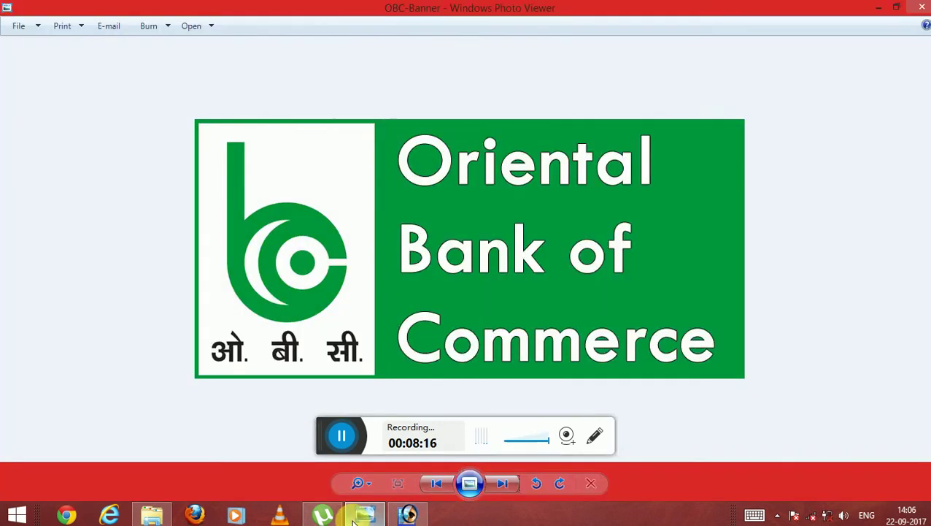
{"action": "left_click", "coordinate": [358, 516]}
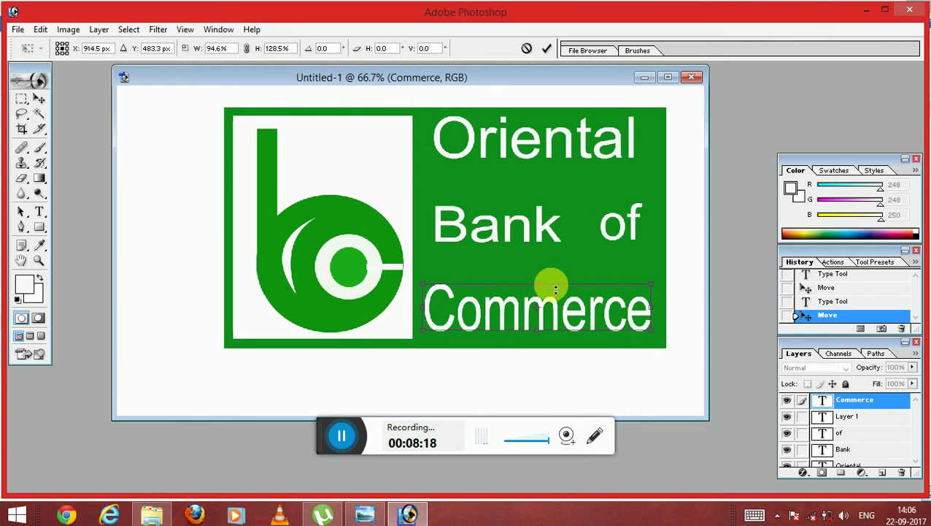
{"action": "left_click_drag", "start_coordinate": [555, 292], "coordinate": [555, 295]}
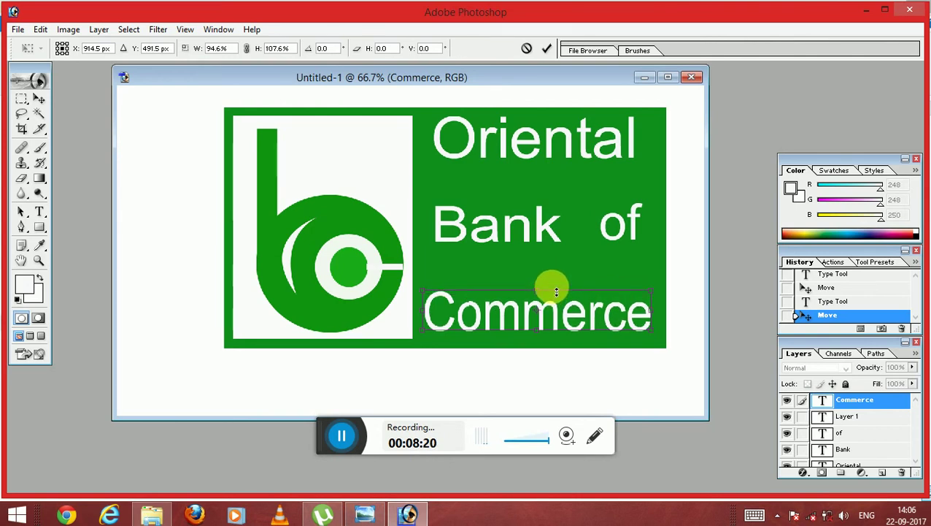
{"action": "left_click", "coordinate": [39, 211]}
{"action": "left_click", "coordinate": [391, 205]}
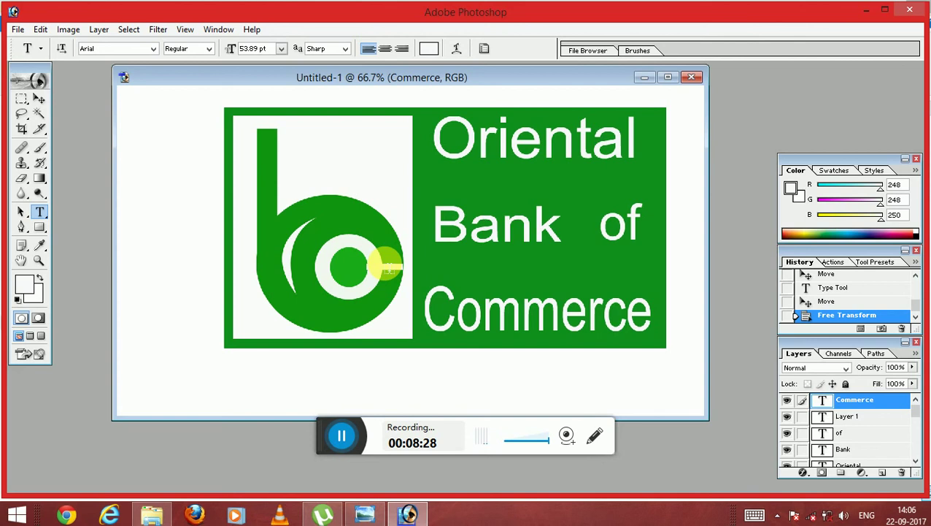
{"action": "left_click", "coordinate": [365, 515]}
{"action": "left_click", "coordinate": [363, 515]}
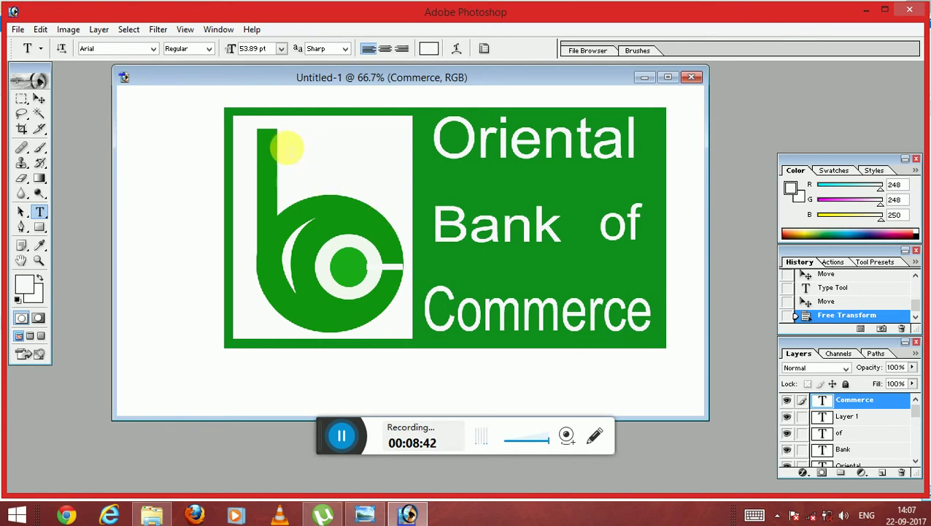
- Place a text point in the white logo panel and try the DevLys 010 and Arial fonts
{"action": "left_click", "coordinate": [287, 148]}
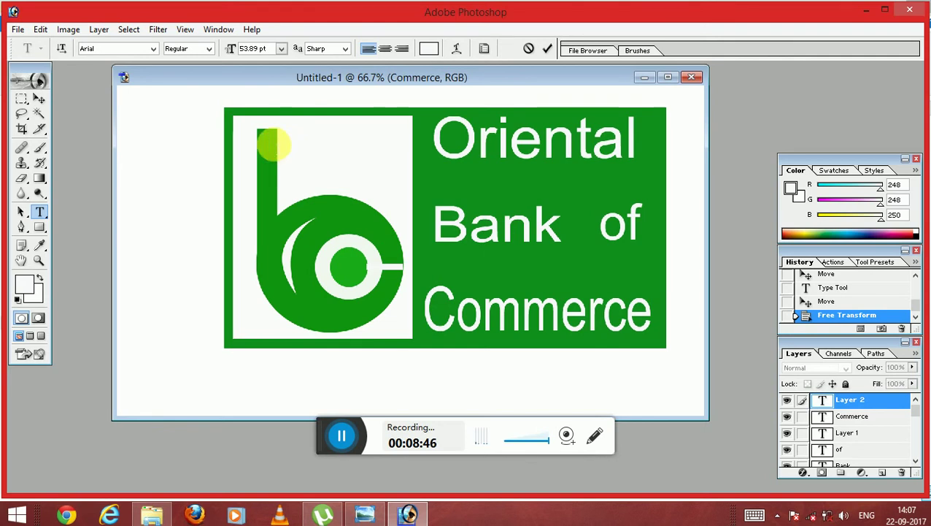
{"action": "left_click", "coordinate": [152, 49]}
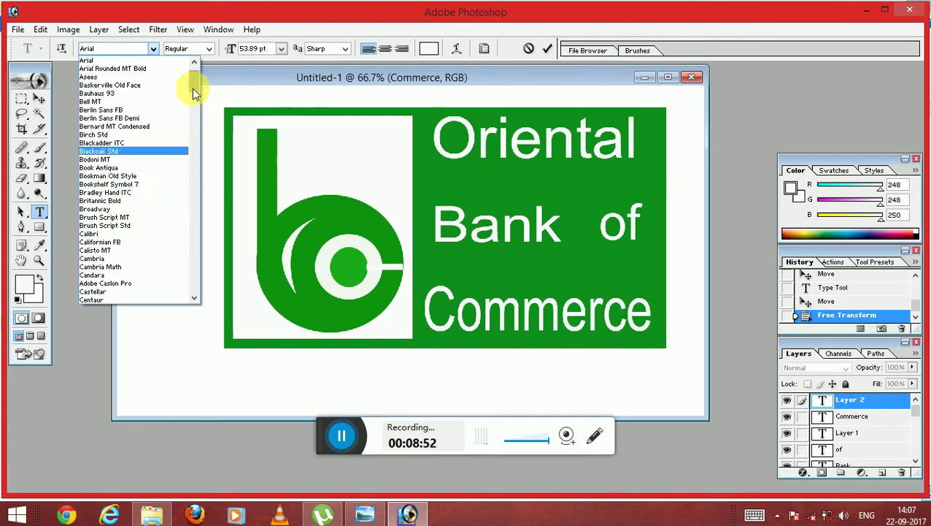
{"action": "left_click_drag", "start_coordinate": [192, 88], "coordinate": [193, 115]}
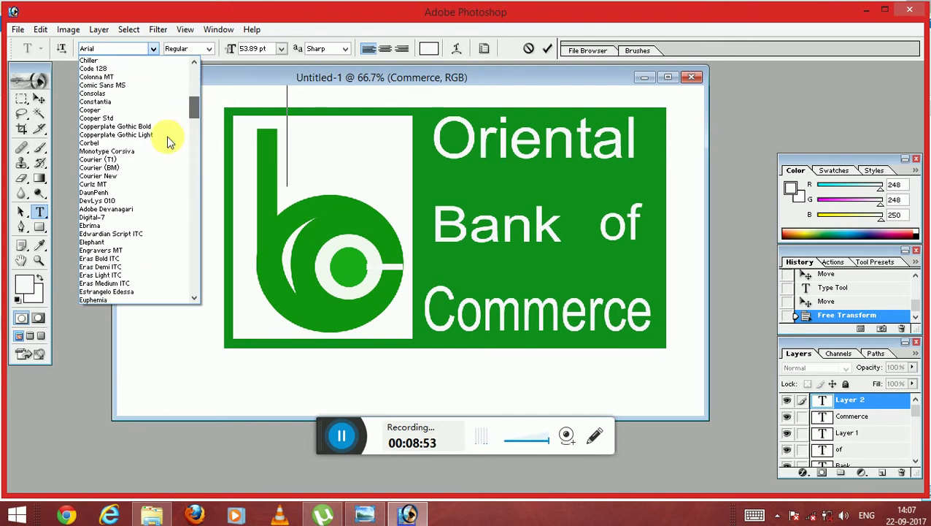
{"action": "left_click", "coordinate": [96, 201]}
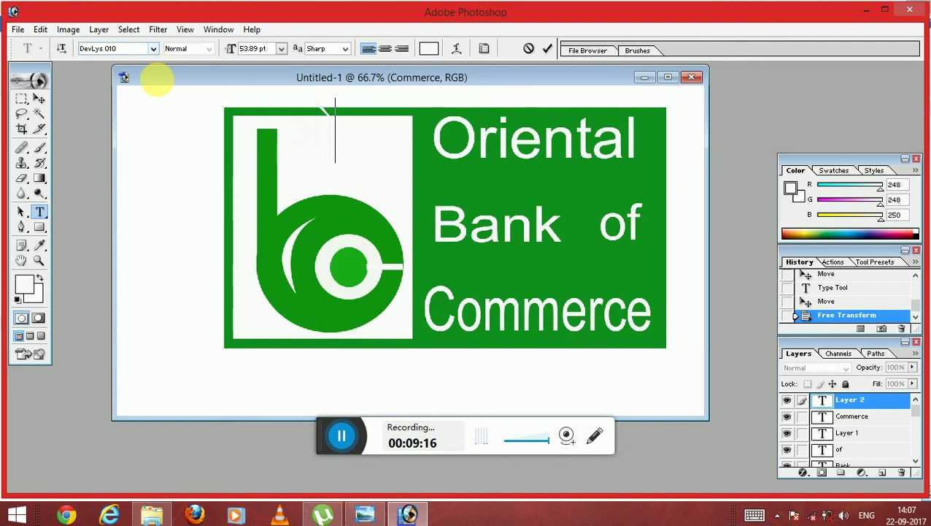
{"action": "left_click", "coordinate": [153, 52]}
{"action": "left_click_drag", "start_coordinate": [192, 115], "coordinate": [195, 66]}
{"action": "left_click", "coordinate": [104, 92]}
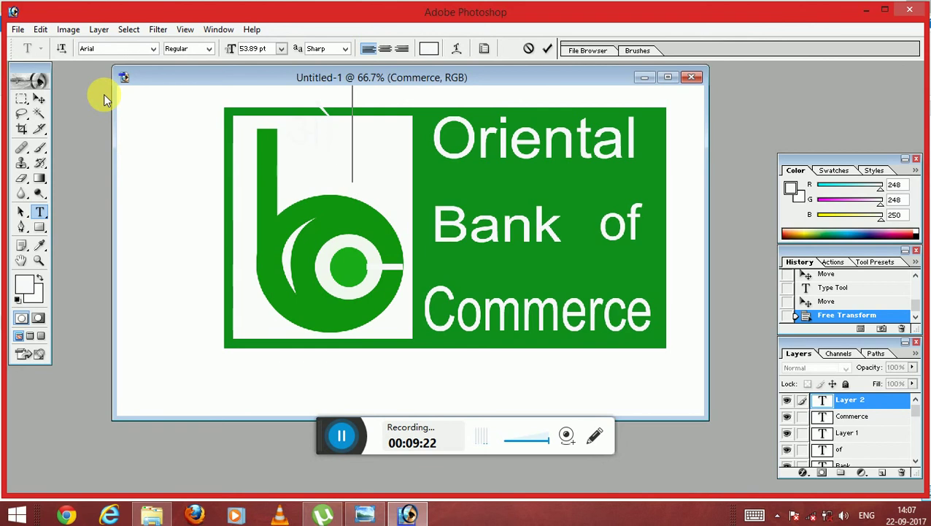
- Set the font to DevLys 010 and type the Hindi caption 'k,lh'
{"action": "left_click", "coordinate": [152, 50]}
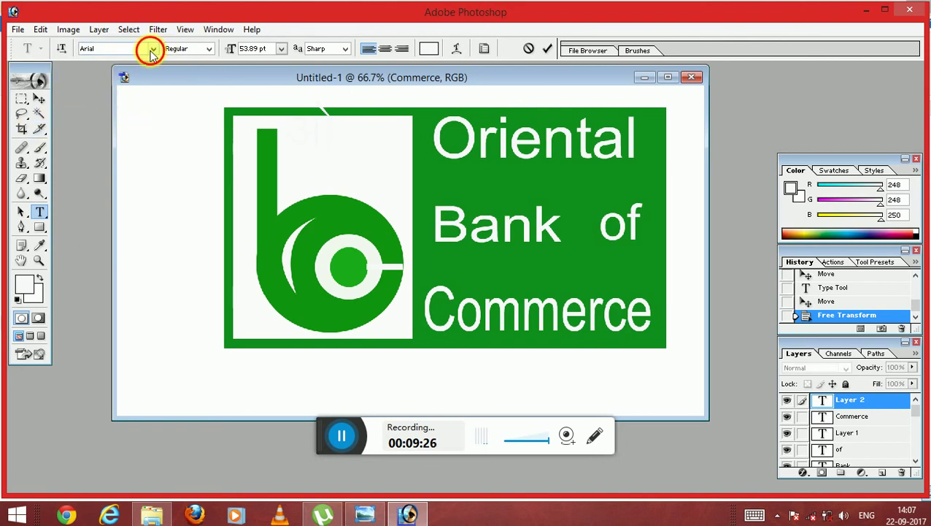
{"action": "left_click", "coordinate": [150, 49]}
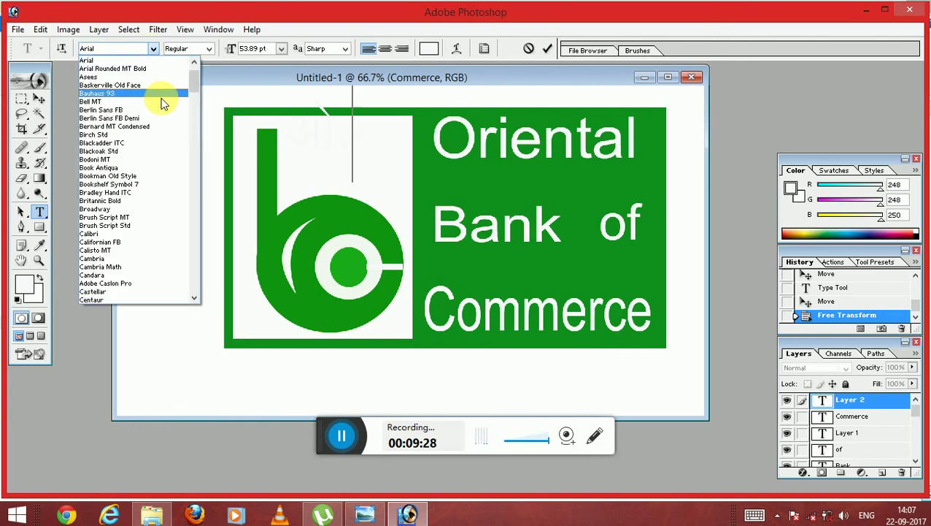
{"action": "left_click_drag", "start_coordinate": [193, 87], "coordinate": [192, 124]}
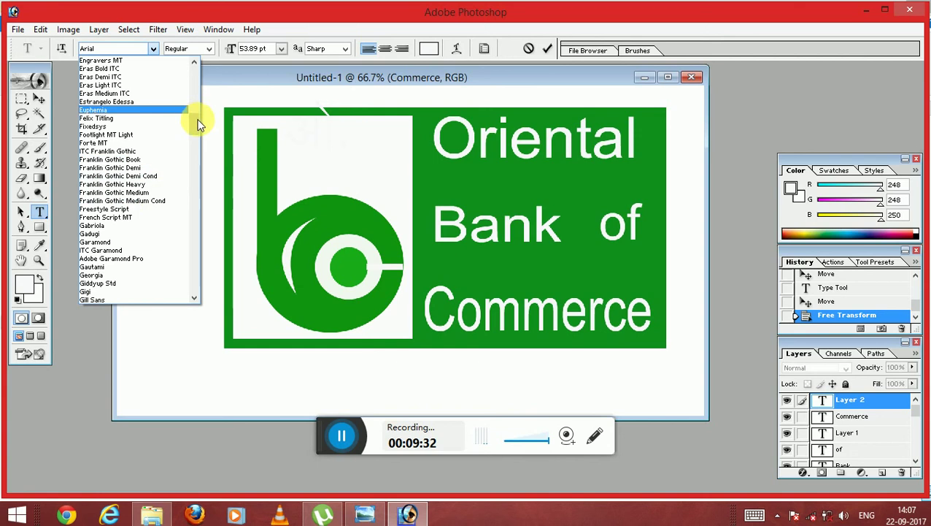
{"action": "scroll", "coordinate": [191, 114], "scroll_direction": "up", "scroll_amount": 5}
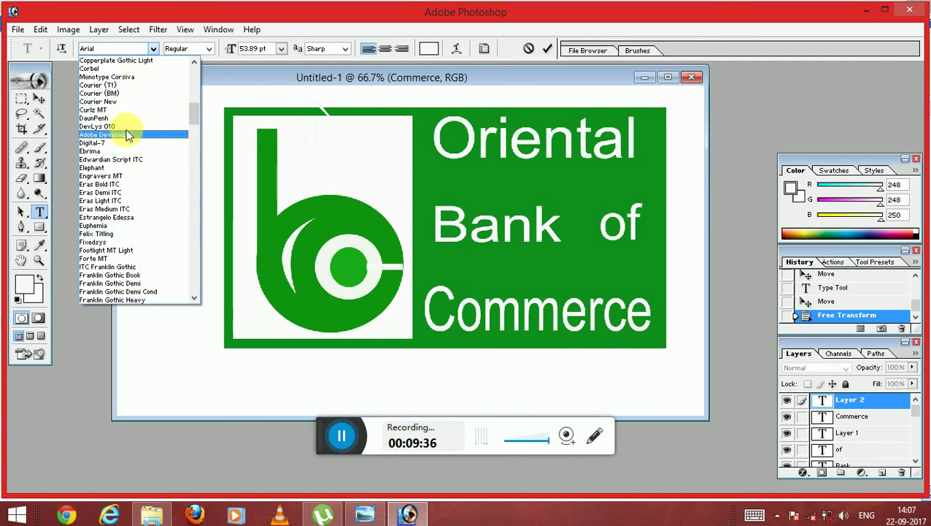
{"action": "left_click", "coordinate": [129, 127]}
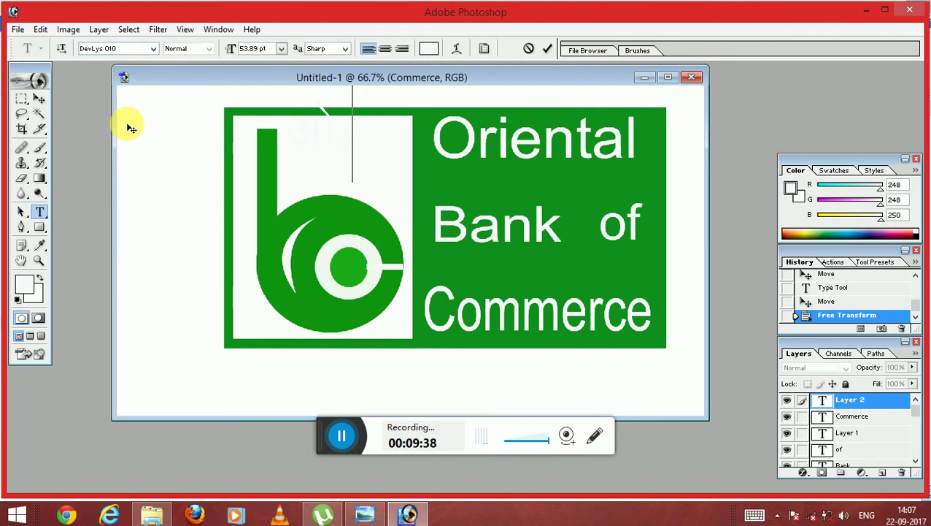
{"action": "type", "text": "k,"}
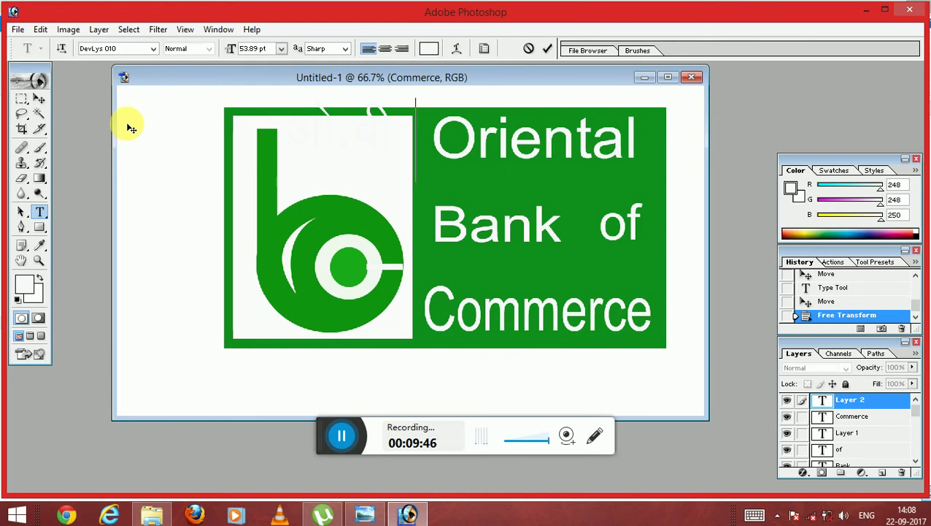
{"action": "type", "text": "l"}
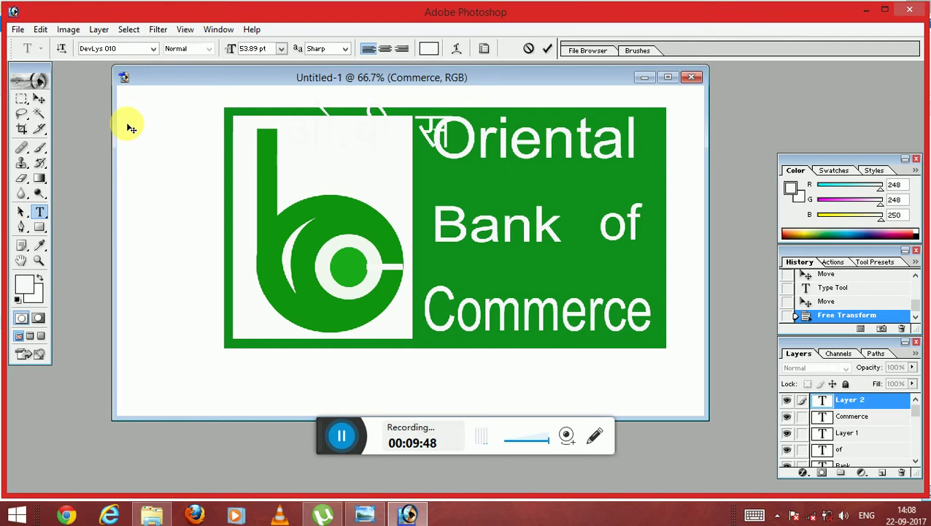
{"action": "type", "text": "h"}
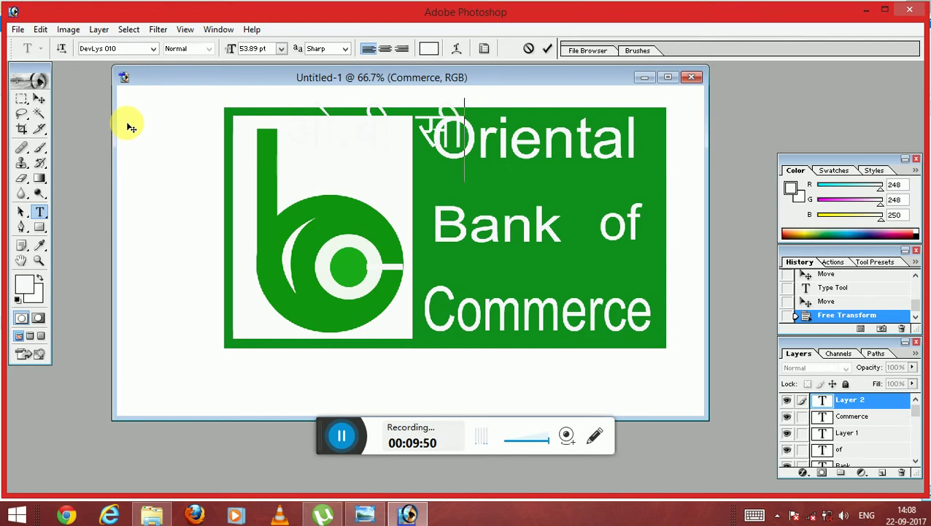
{"action": "left_click", "coordinate": [39, 98]}
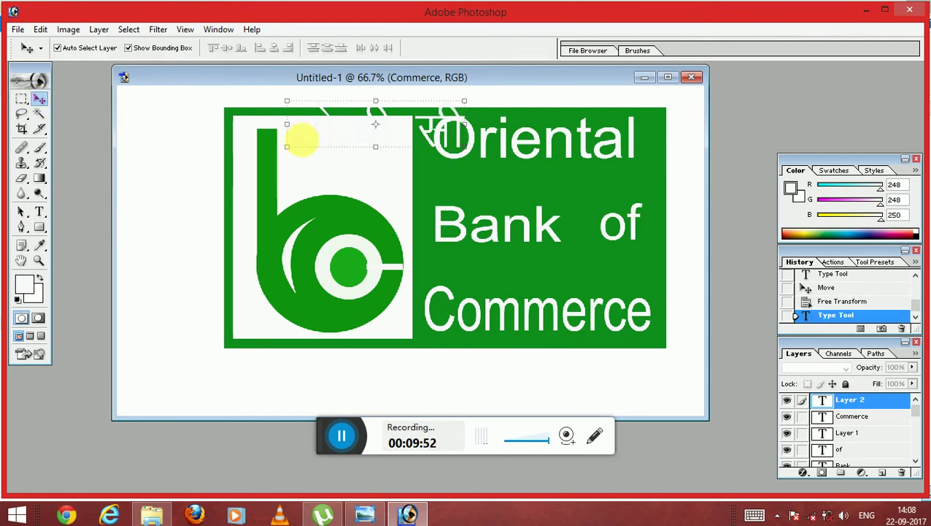
- Move the Hindi caption up and shrink it narrower and shorter inside the white logo panel
{"action": "left_click_drag", "start_coordinate": [319, 154], "coordinate": [317, 141]}
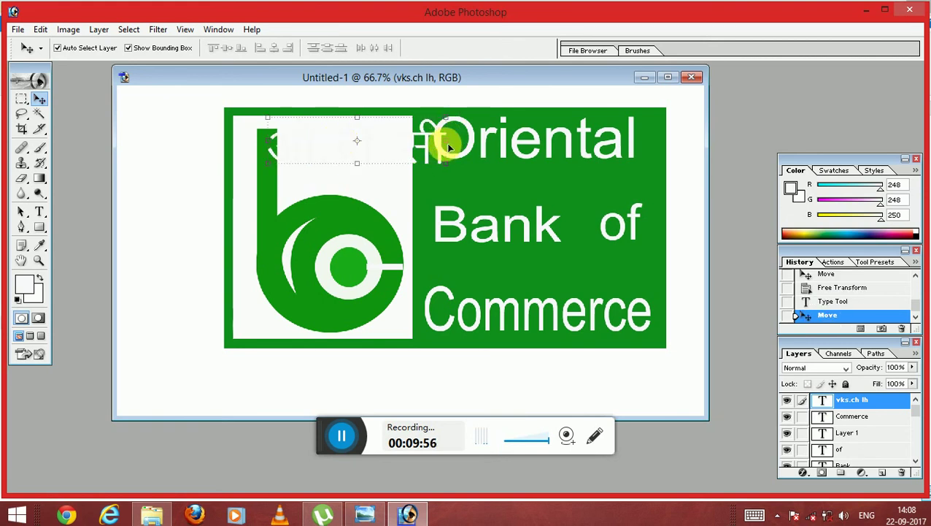
{"action": "left_click_drag", "start_coordinate": [446, 140], "coordinate": [406, 132]}
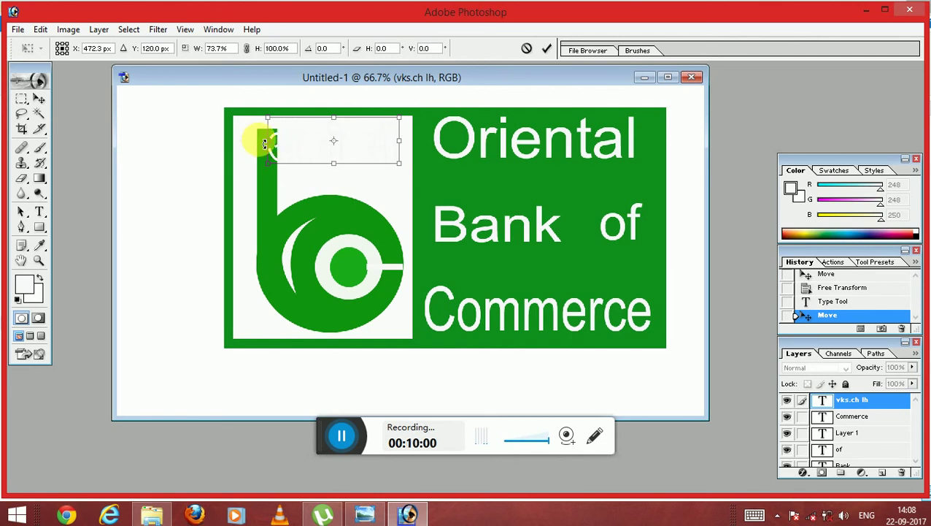
{"action": "left_click_drag", "start_coordinate": [270, 144], "coordinate": [297, 144]}
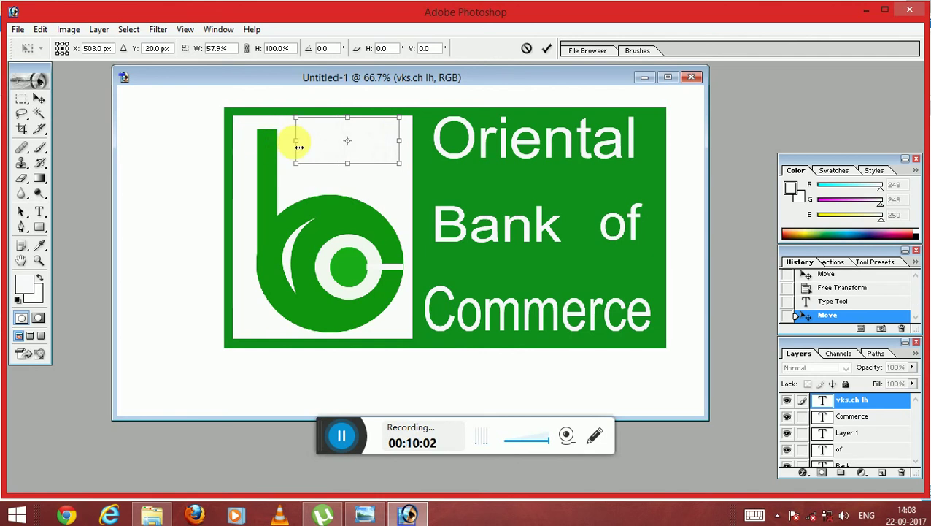
{"action": "left_click_drag", "start_coordinate": [350, 117], "coordinate": [351, 122]}
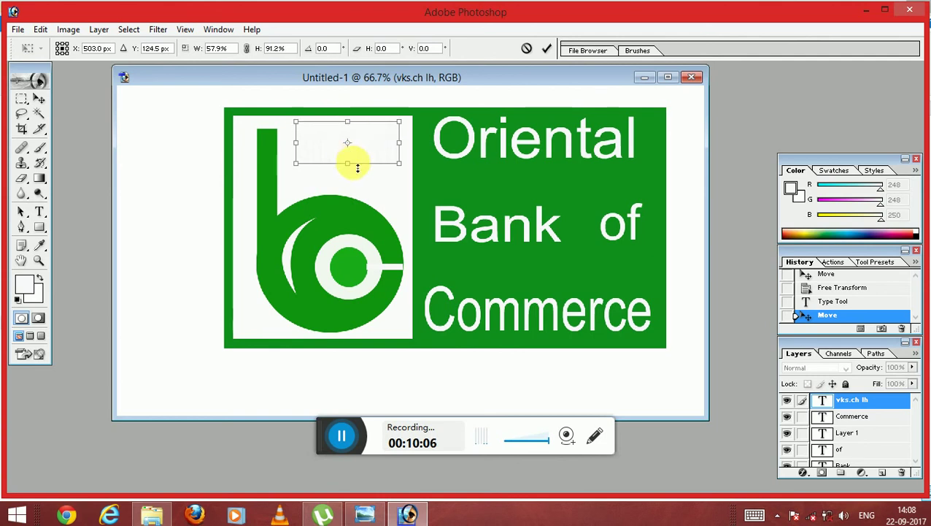
{"action": "left_click", "coordinate": [40, 212]}
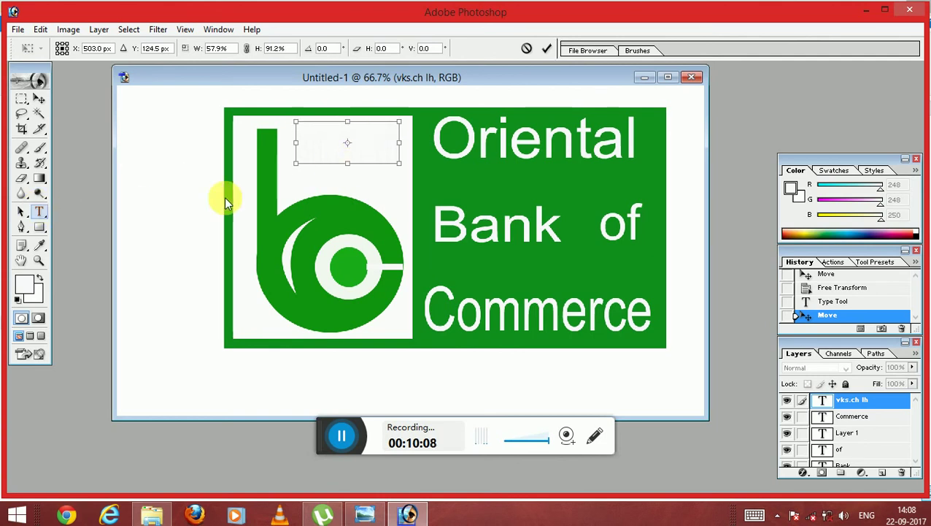
{"action": "left_click", "coordinate": [394, 205]}
- Choose black as the text colour in the Color Picker
{"action": "left_click", "coordinate": [445, 98]}
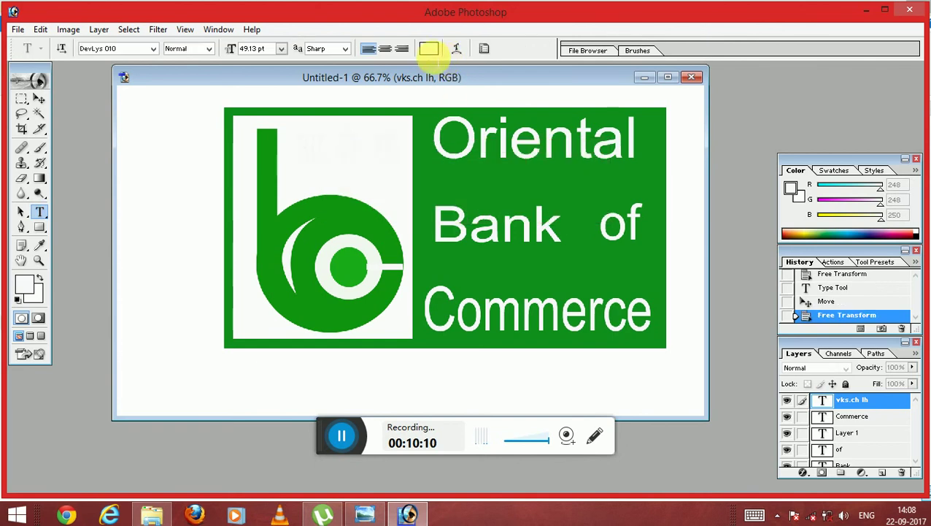
{"action": "left_click", "coordinate": [429, 49]}
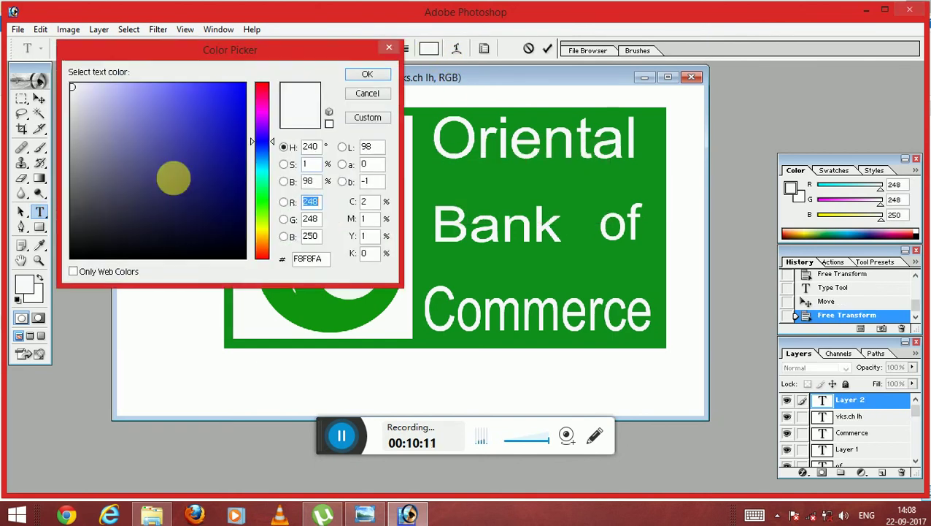
{"action": "left_click", "coordinate": [85, 251]}
{"action": "left_click", "coordinate": [379, 73]}
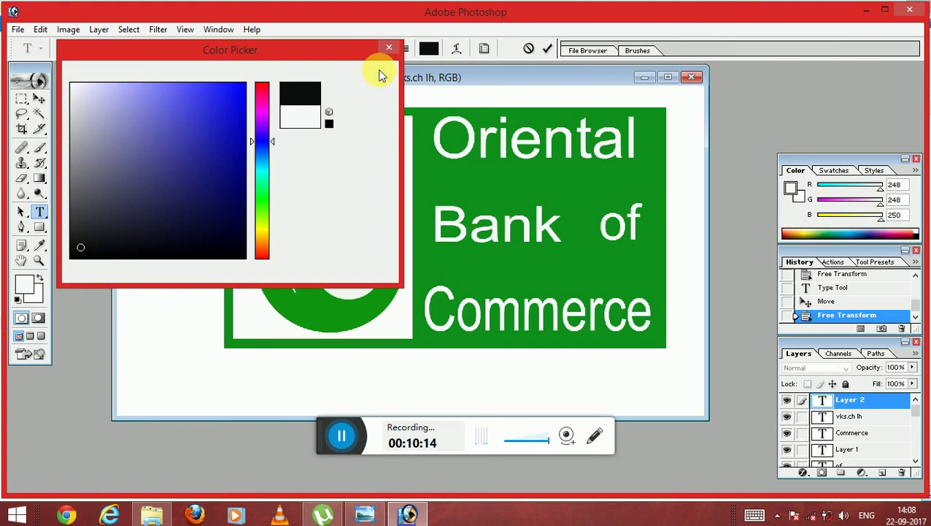
{"action": "left_click", "coordinate": [591, 257]}
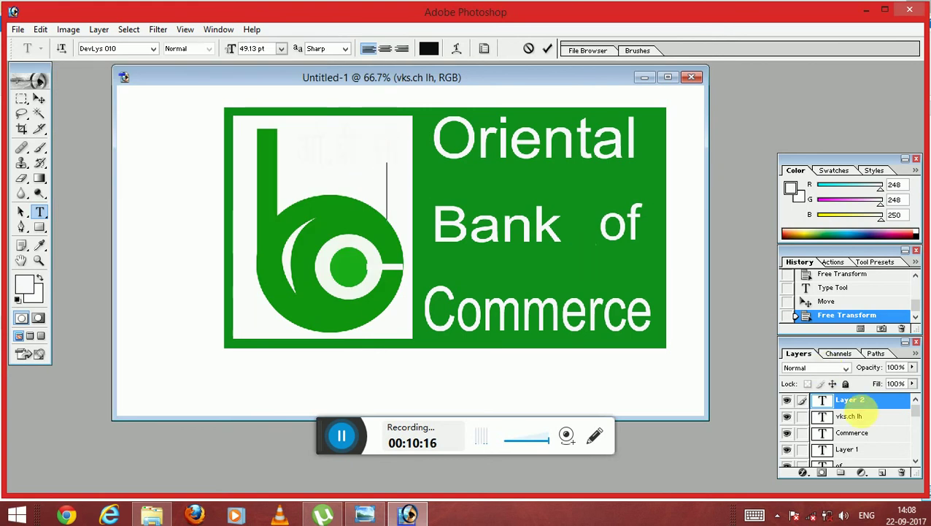
- Select the Hindi text layer and recolour the caption near-black 0D0D10
{"action": "left_click", "coordinate": [875, 418]}
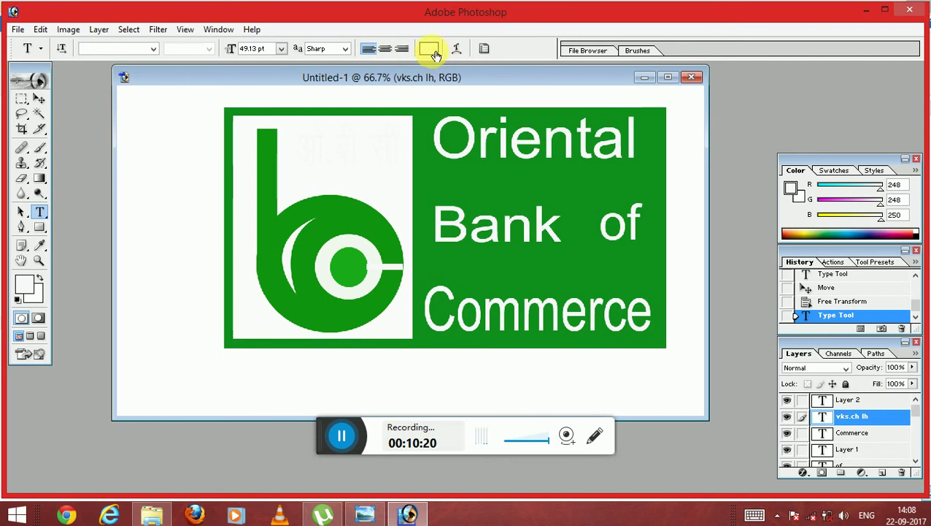
{"action": "left_click", "coordinate": [229, 150]}
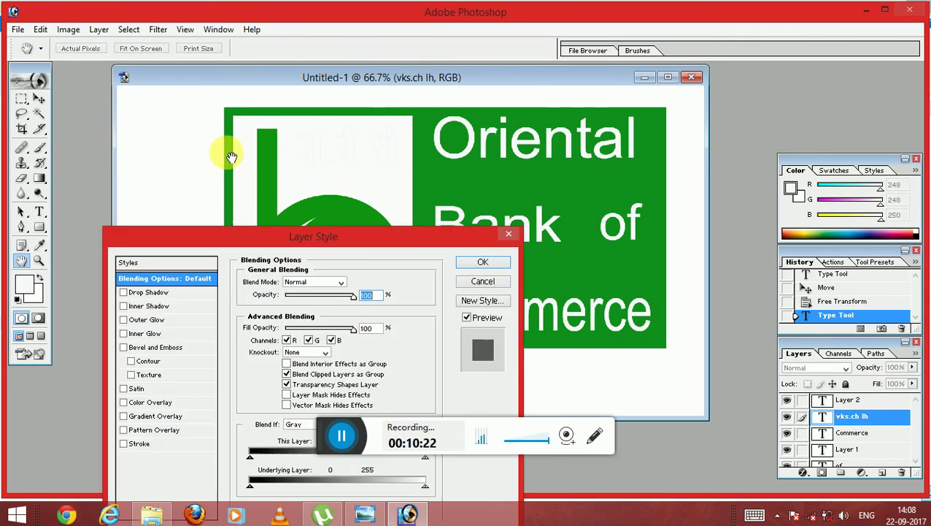
{"action": "left_click", "coordinate": [478, 282]}
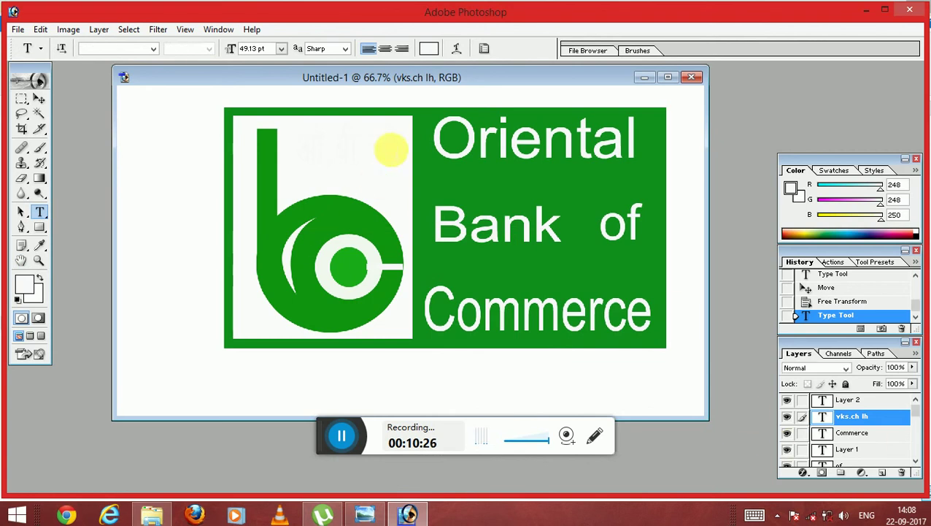
{"action": "left_click", "coordinate": [427, 48]}
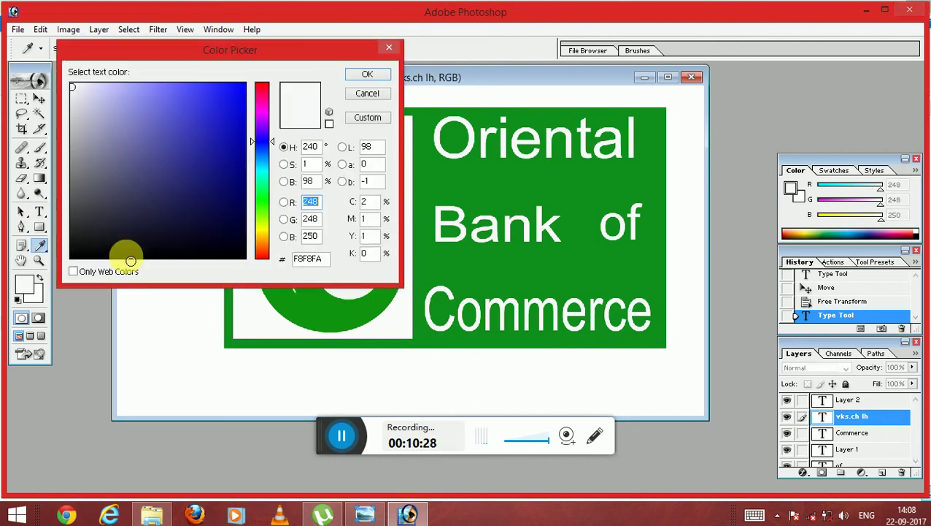
{"action": "left_click", "coordinate": [101, 248]}
{"action": "left_click", "coordinate": [365, 75]}
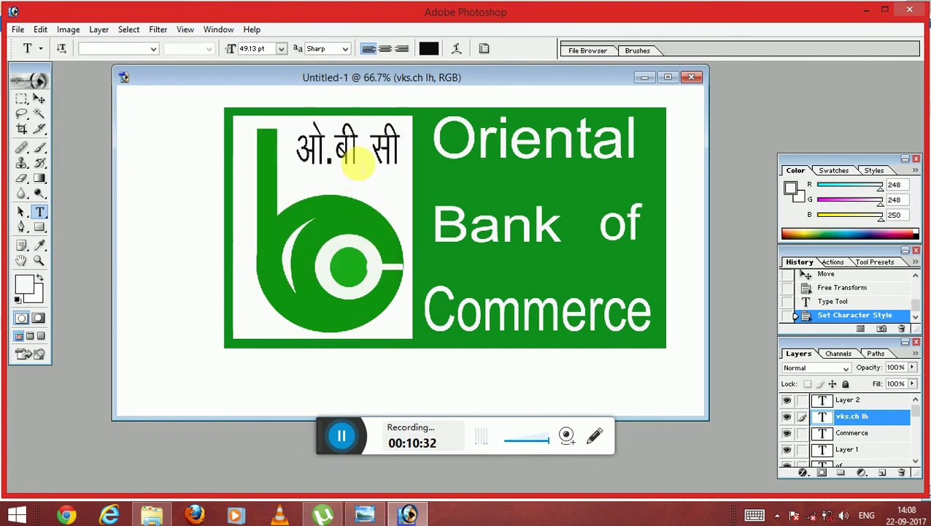
- Remove the space between बी and सी and insert a period there in Arial
{"action": "left_click", "coordinate": [365, 157]}
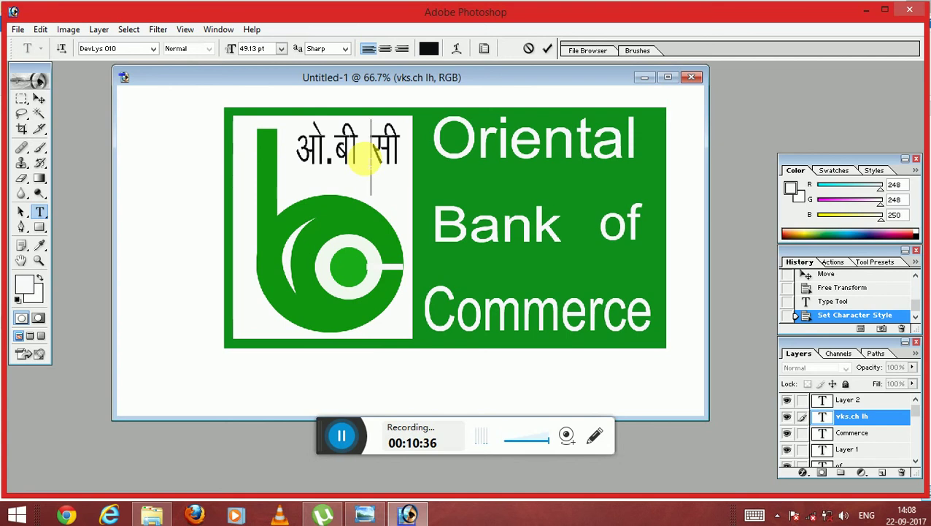
{"action": "key", "text": "BackSpace"}
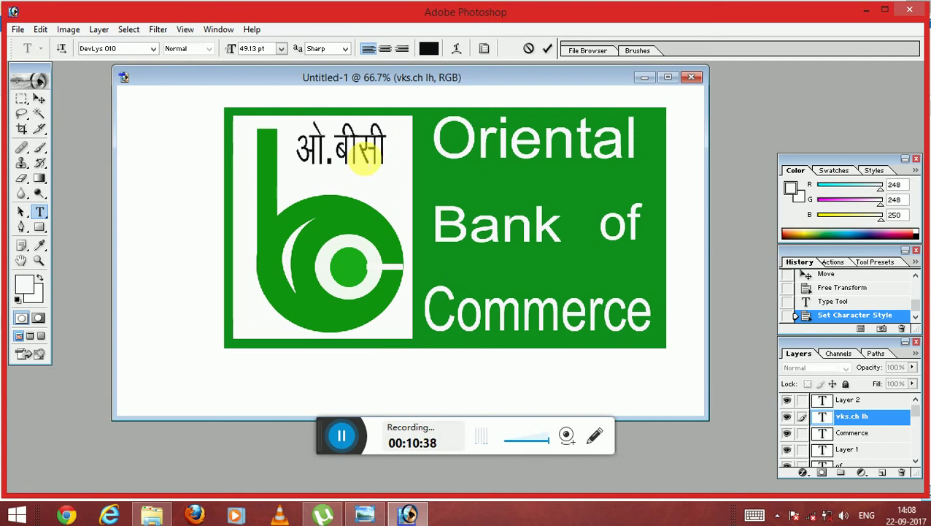
{"action": "left_click", "coordinate": [152, 49]}
{"action": "left_click", "coordinate": [175, 118]}
{"action": "left_click", "coordinate": [152, 49]}
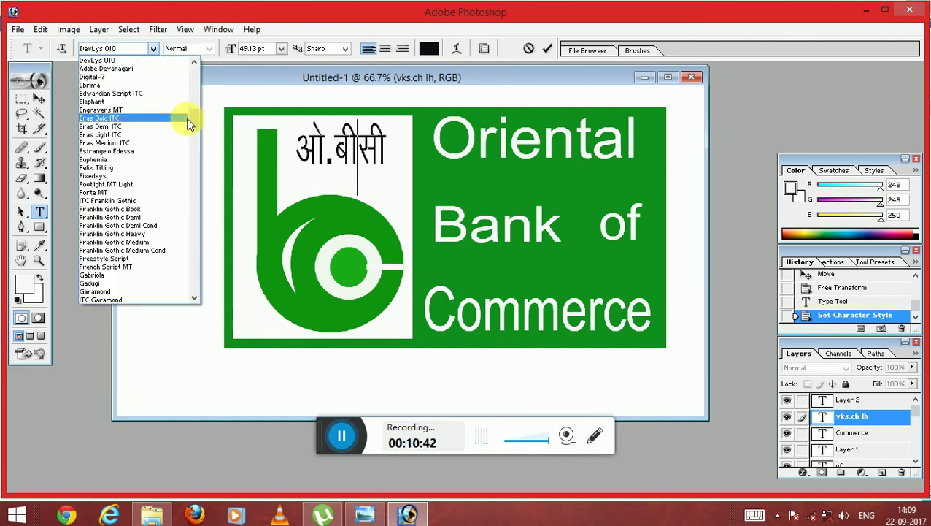
{"action": "left_click_drag", "start_coordinate": [189, 116], "coordinate": [188, 69]}
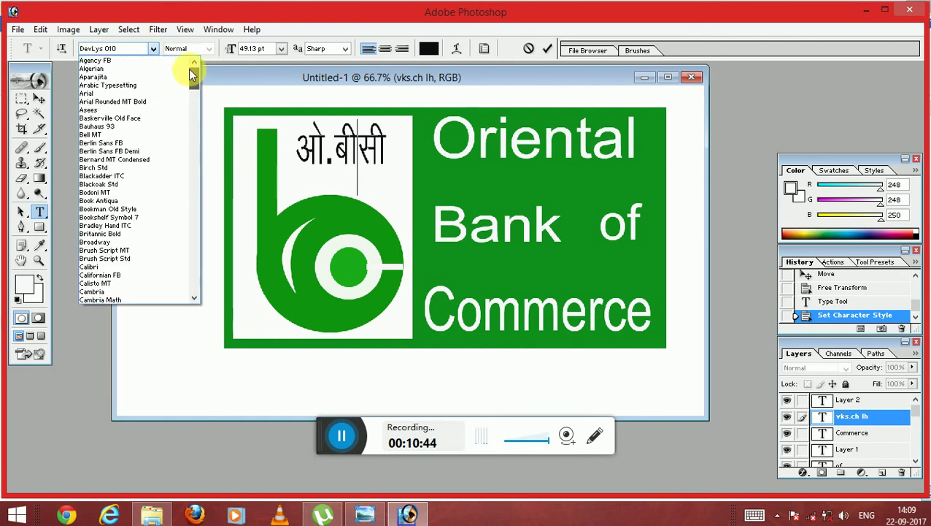
{"action": "left_click", "coordinate": [133, 94]}
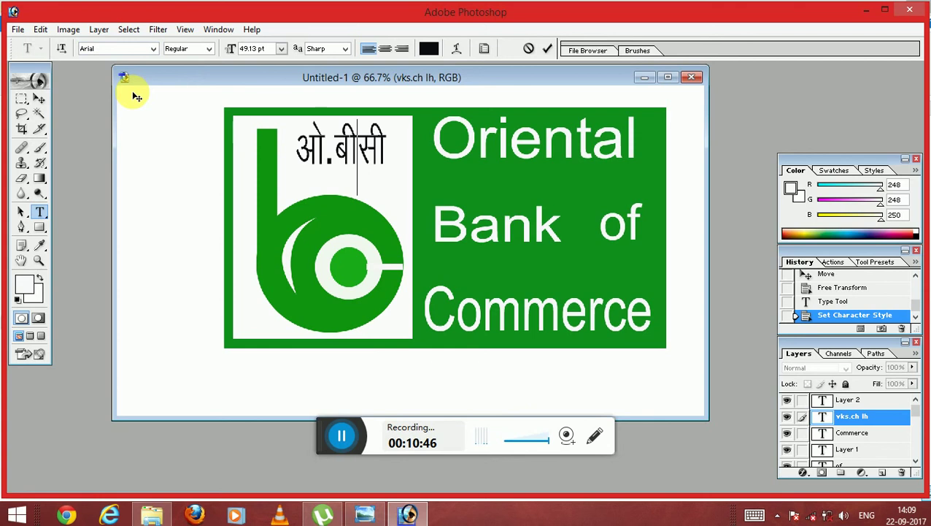
{"action": "type", "text": "."}
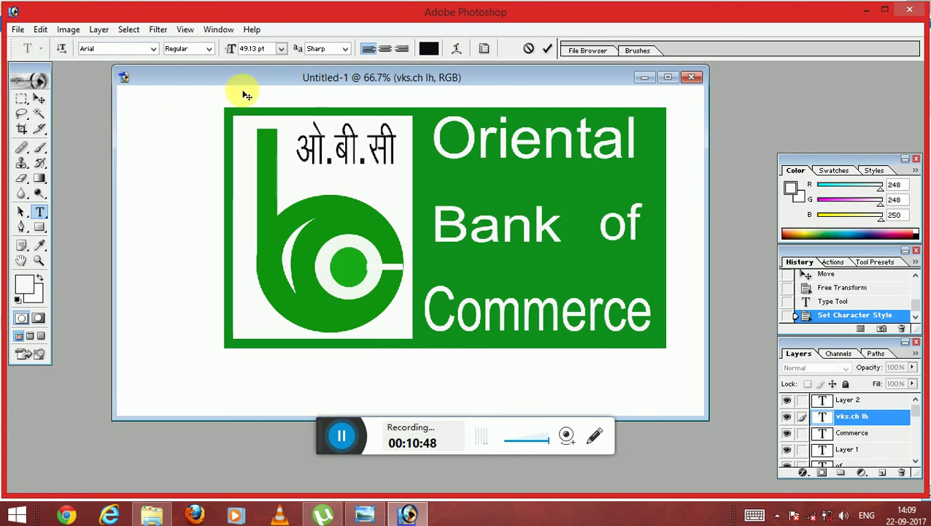
- Add a final Arial period at the end so the caption reads ओ.बी.सी
{"action": "key", "text": "End"}
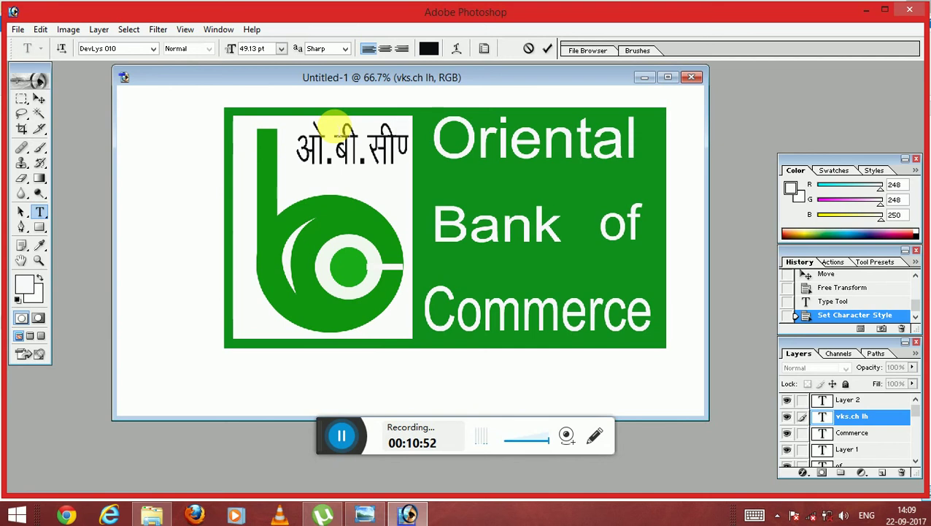
{"action": "left_click", "coordinate": [152, 48]}
{"action": "left_click_drag", "start_coordinate": [192, 106], "coordinate": [196, 68]}
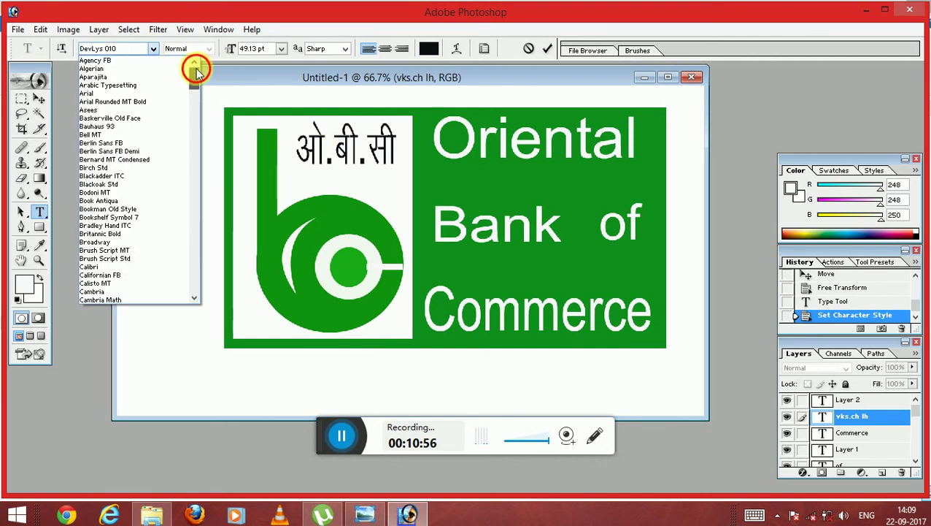
{"action": "left_click", "coordinate": [104, 93]}
{"action": "type", "text": "."}
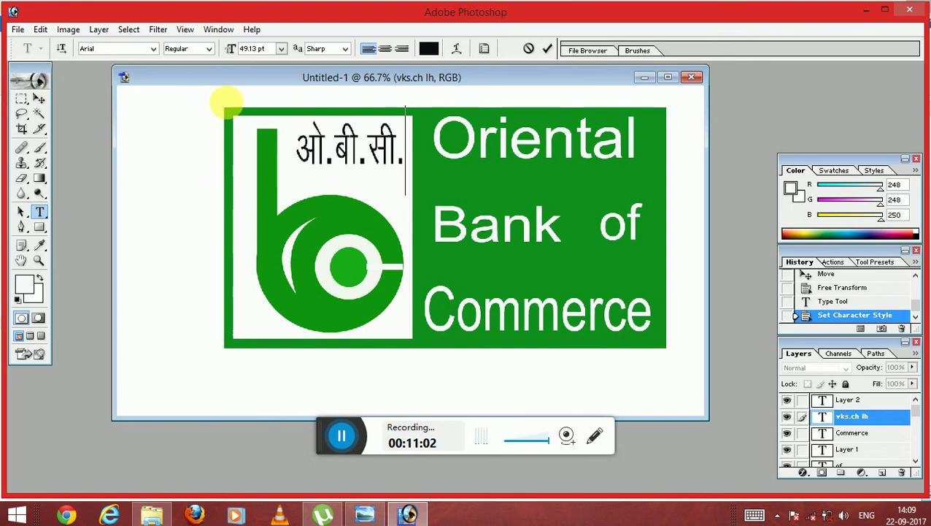
{"action": "left_click", "coordinate": [39, 98]}
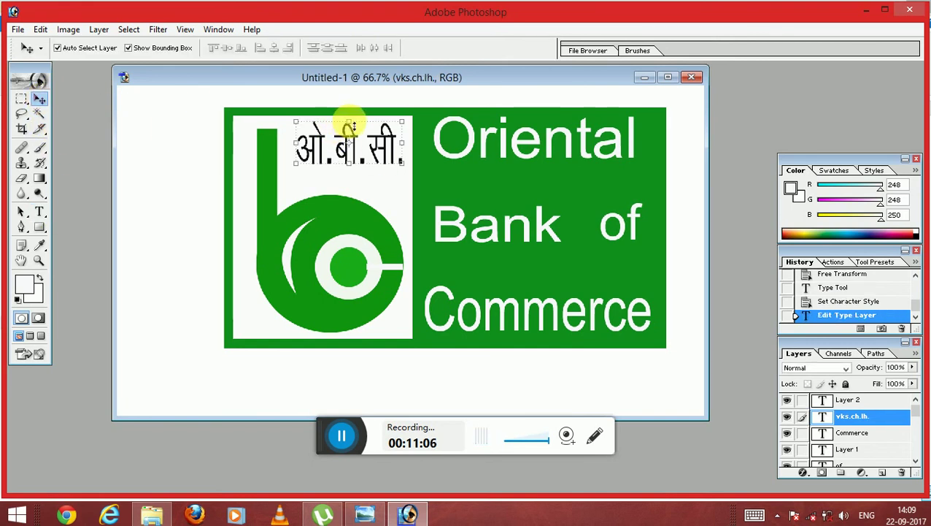
- Squash the Hindi caption to 88.7% height, widen it to about 113.6%, and apply
{"action": "left_click_drag", "start_coordinate": [350, 122], "coordinate": [350, 128]}
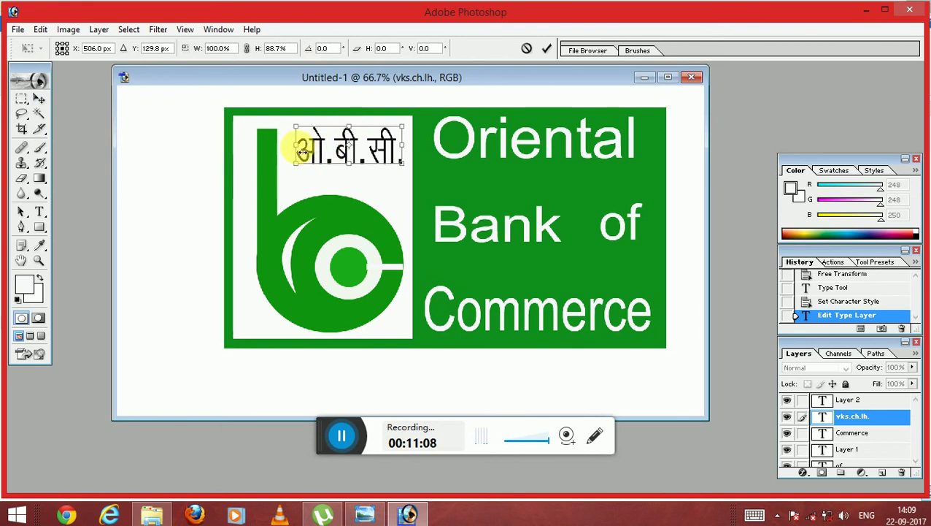
{"action": "left_click_drag", "start_coordinate": [299, 148], "coordinate": [285, 148]}
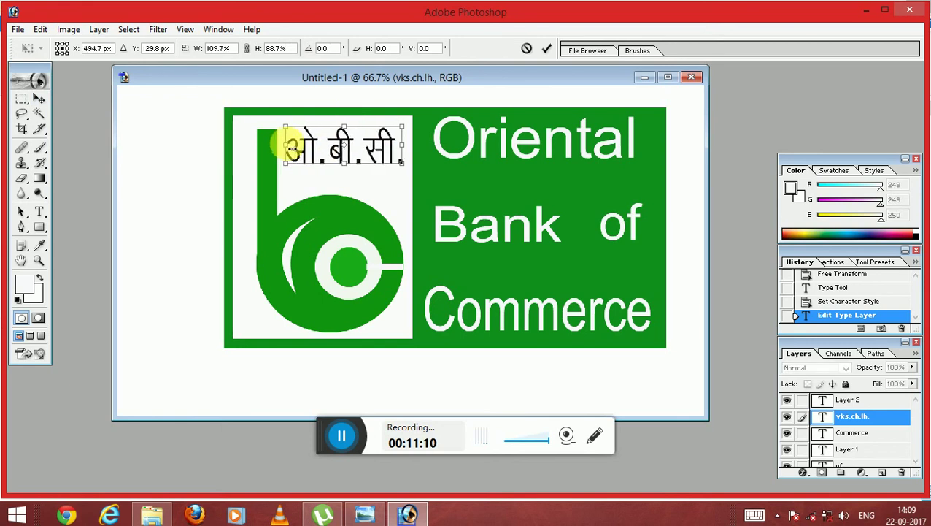
{"action": "left_click_drag", "start_coordinate": [410, 144], "coordinate": [415, 145]}
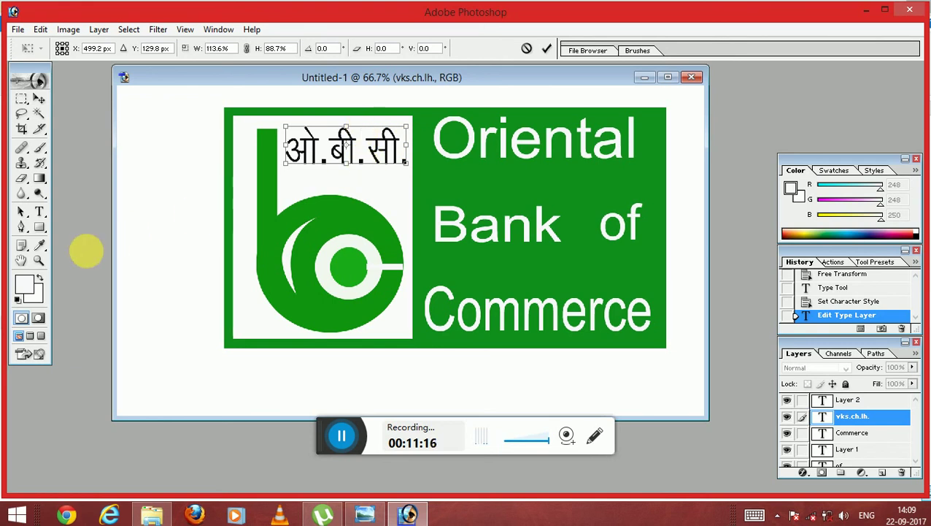
{"action": "left_click", "coordinate": [40, 212]}
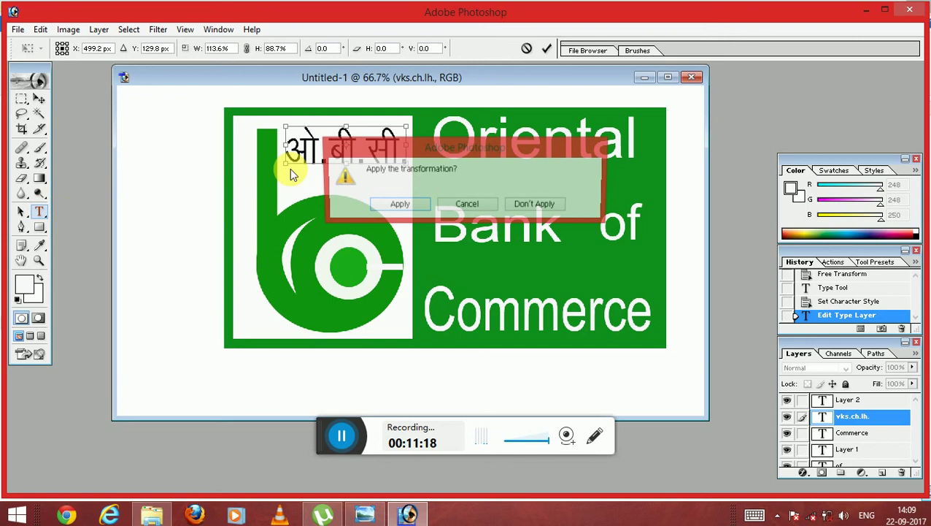
{"action": "left_click", "coordinate": [392, 203]}
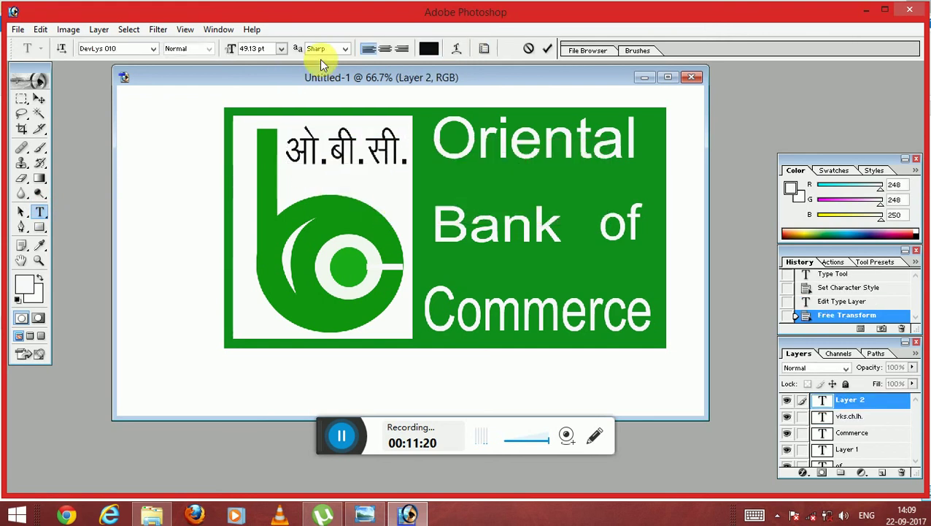
- Try Smooth, then Strong anti-aliasing on the selected text layer
{"action": "left_click", "coordinate": [342, 48]}
{"action": "left_click", "coordinate": [345, 49]}
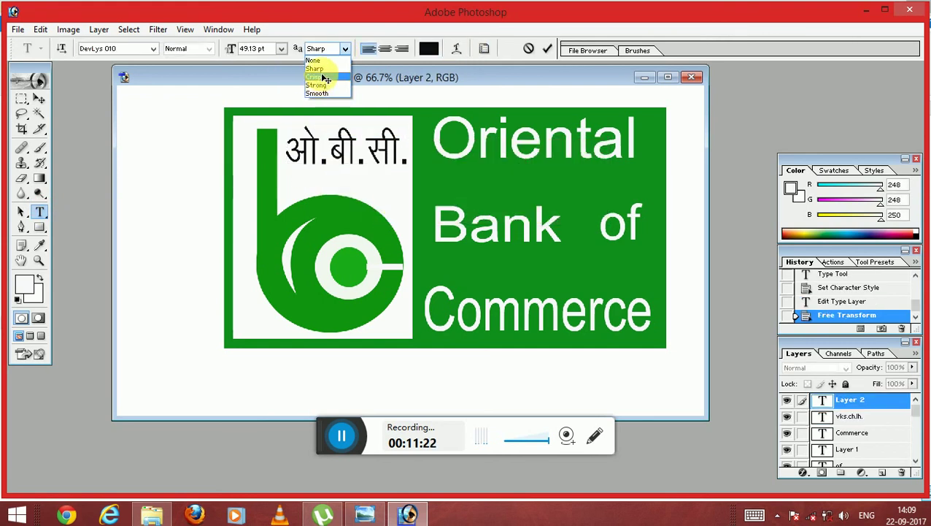
{"action": "left_click", "coordinate": [318, 93]}
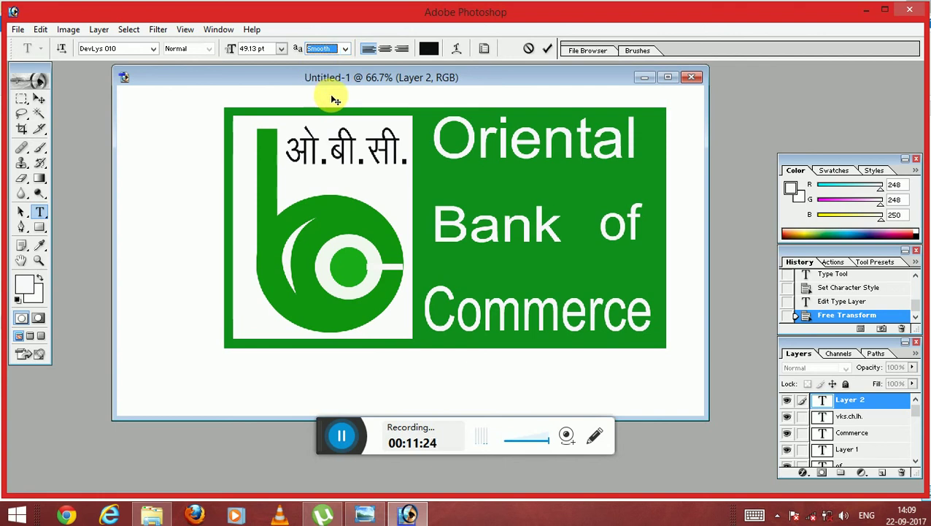
{"action": "left_click", "coordinate": [345, 48]}
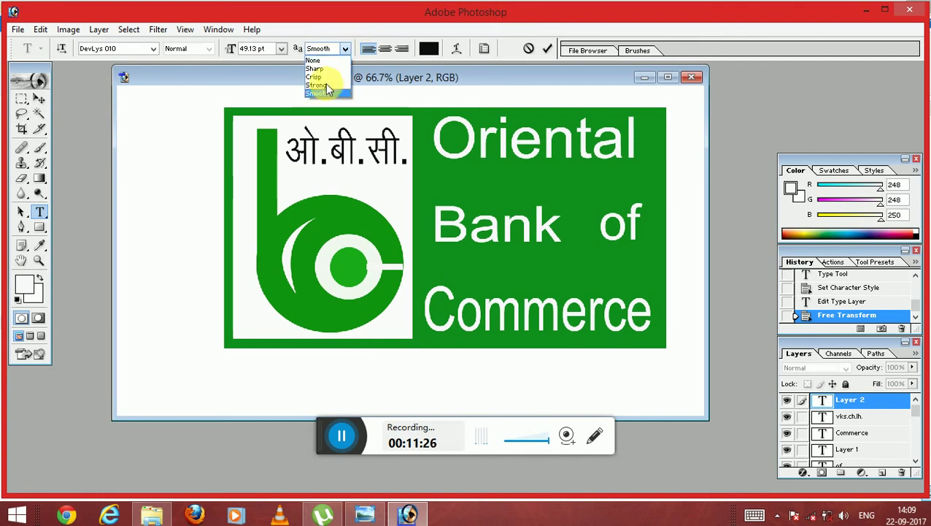
{"action": "left_click", "coordinate": [319, 84]}
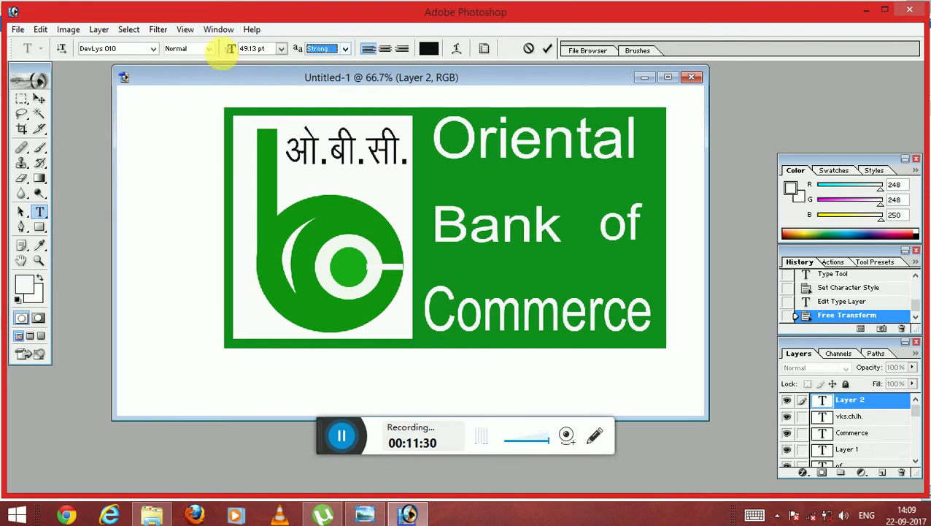
- Change the text's font to Arial Bold
{"action": "left_click", "coordinate": [154, 49]}
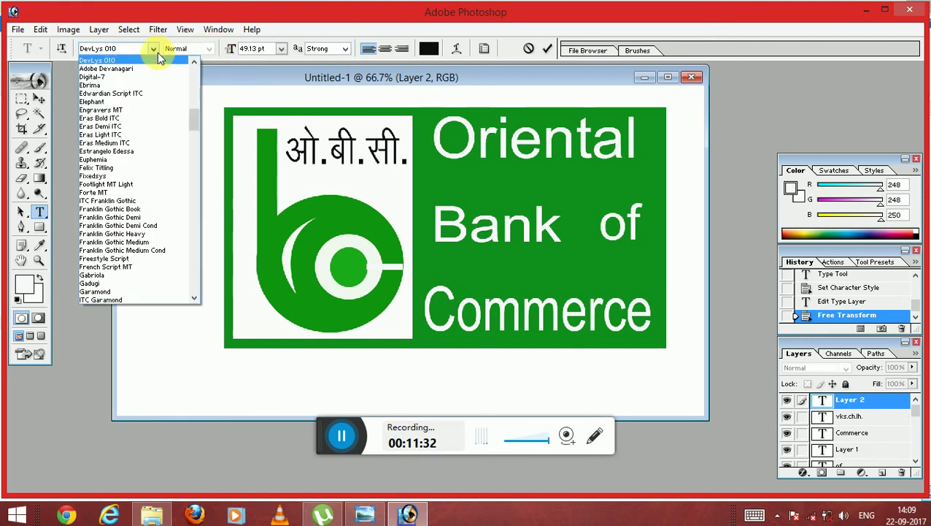
{"action": "mouse_move", "coordinate": [202, 119]}
{"action": "left_mouse_down"}
{"action": "mouse_move", "coordinate": [194, 114]}
{"action": "mouse_move", "coordinate": [193, 76]}
{"action": "left_mouse_up"}
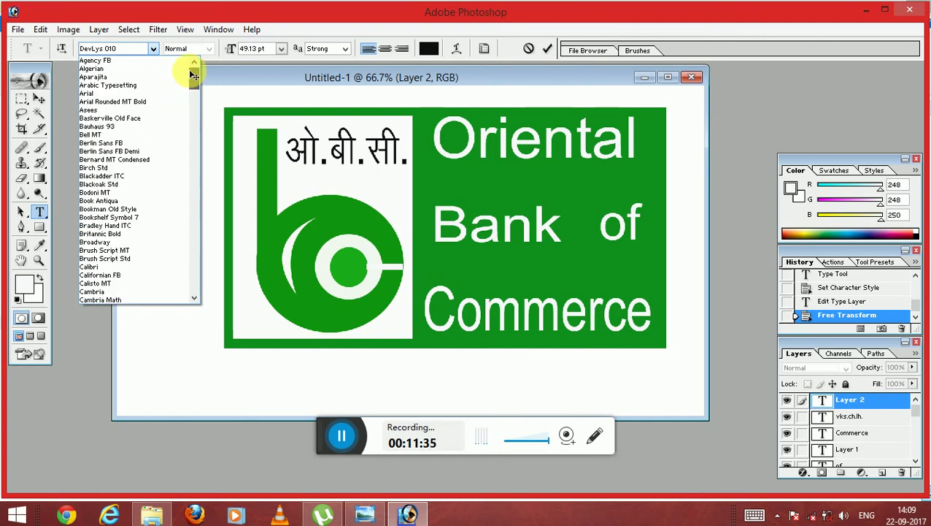
{"action": "left_click", "coordinate": [94, 94]}
{"action": "left_click", "coordinate": [253, 52]}
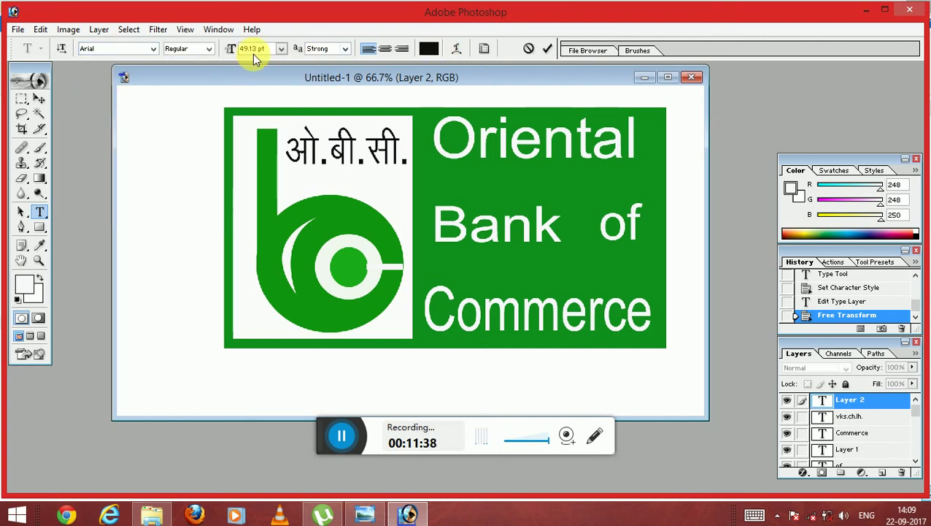
{"action": "left_click", "coordinate": [209, 51]}
{"action": "left_click", "coordinate": [197, 55]}
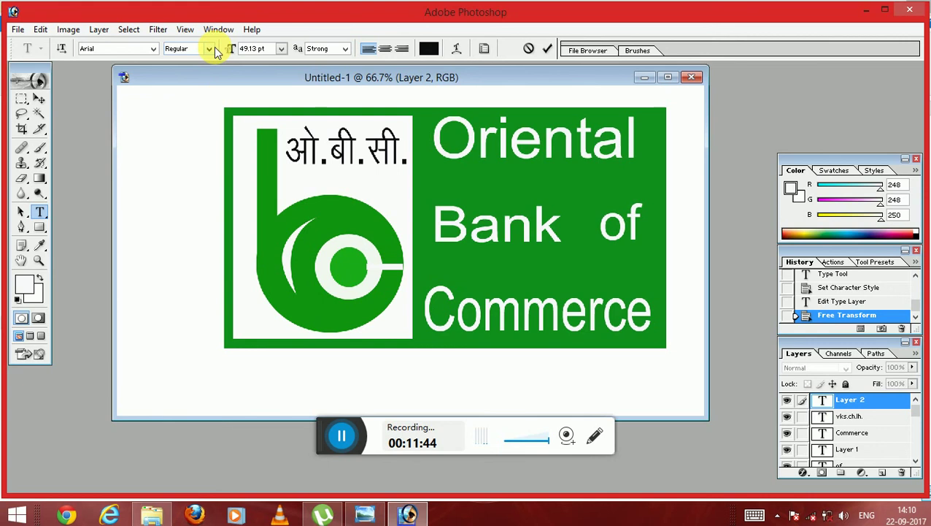
{"action": "left_click", "coordinate": [208, 49]}
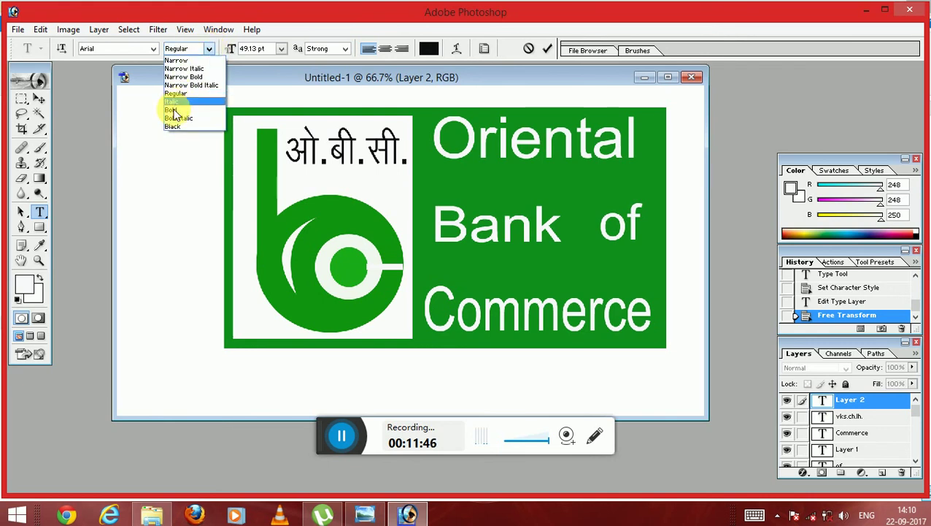
{"action": "left_click", "coordinate": [175, 111]}
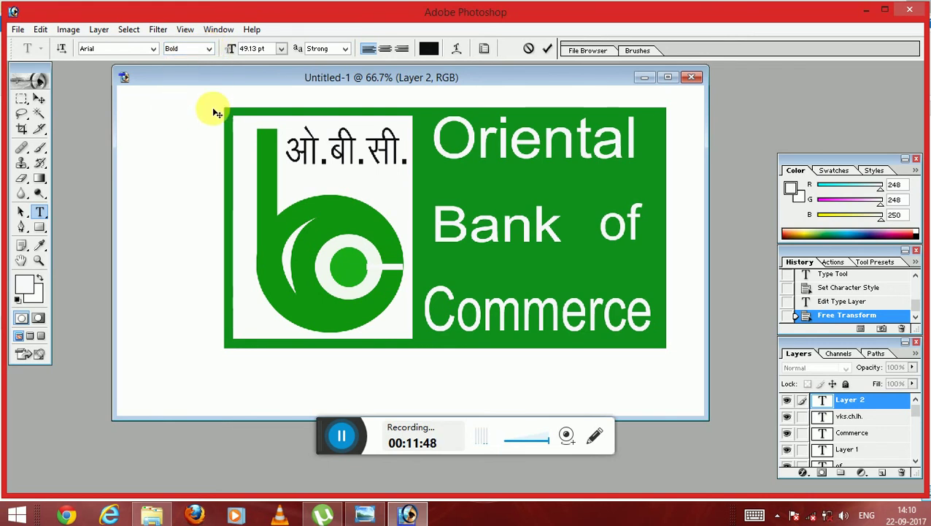
- Test None and then Sharp anti-aliasing on the text
{"action": "left_click", "coordinate": [346, 48]}
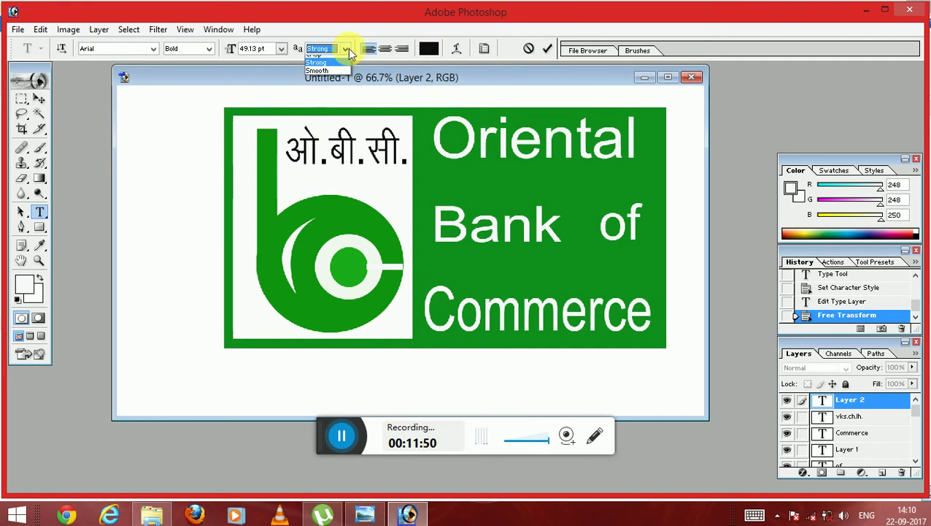
{"action": "left_click", "coordinate": [314, 61]}
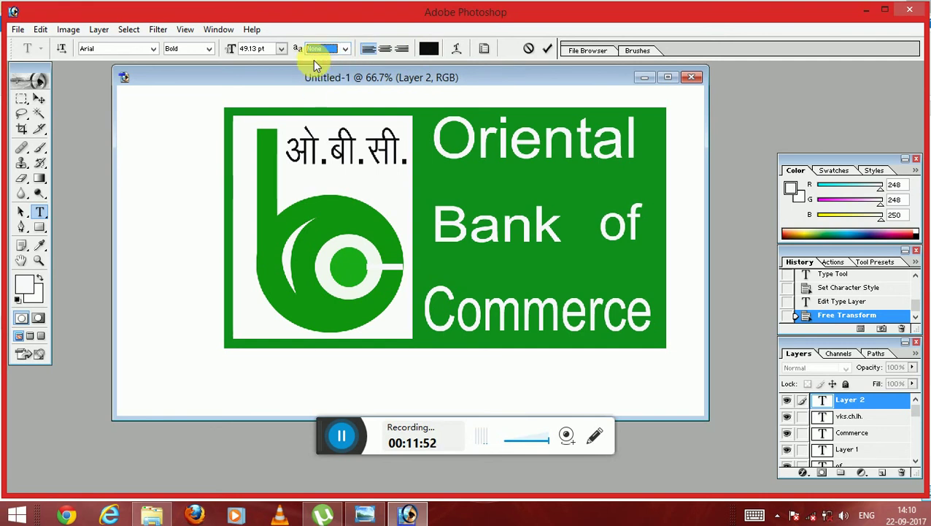
{"action": "left_click", "coordinate": [346, 49]}
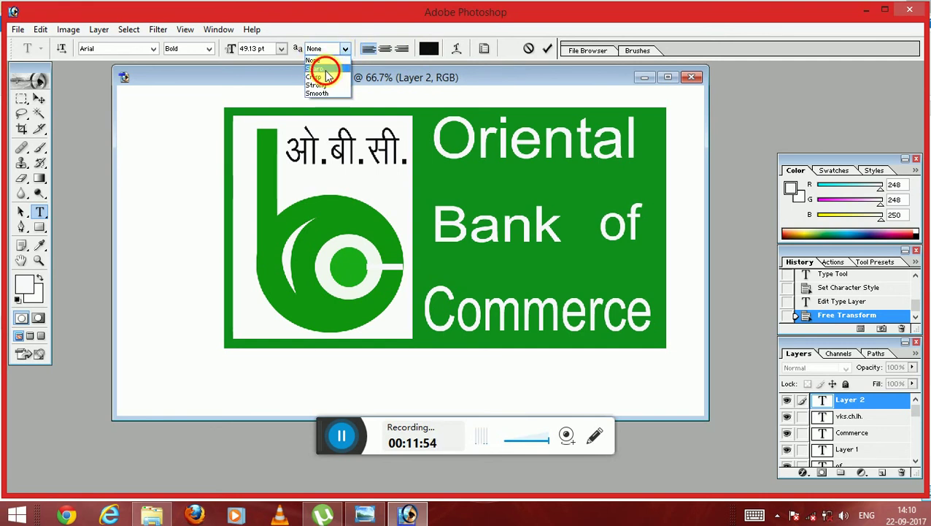
{"action": "left_click", "coordinate": [325, 65]}
{"action": "left_click", "coordinate": [345, 48]}
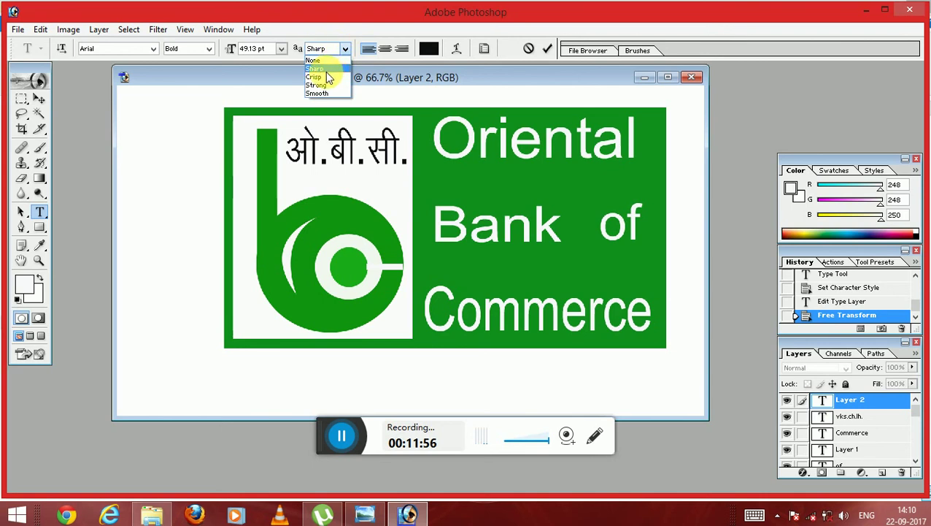
- Give the Hindi caption ओ.बी.सी. layer Strong anti-aliasing
{"action": "left_click", "coordinate": [846, 415]}
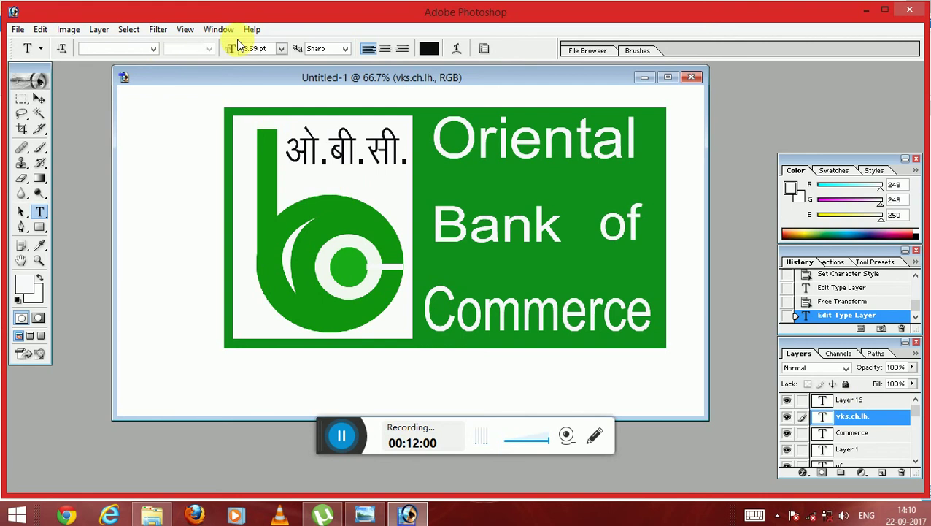
{"action": "left_click", "coordinate": [344, 48]}
{"action": "left_click", "coordinate": [338, 92]}
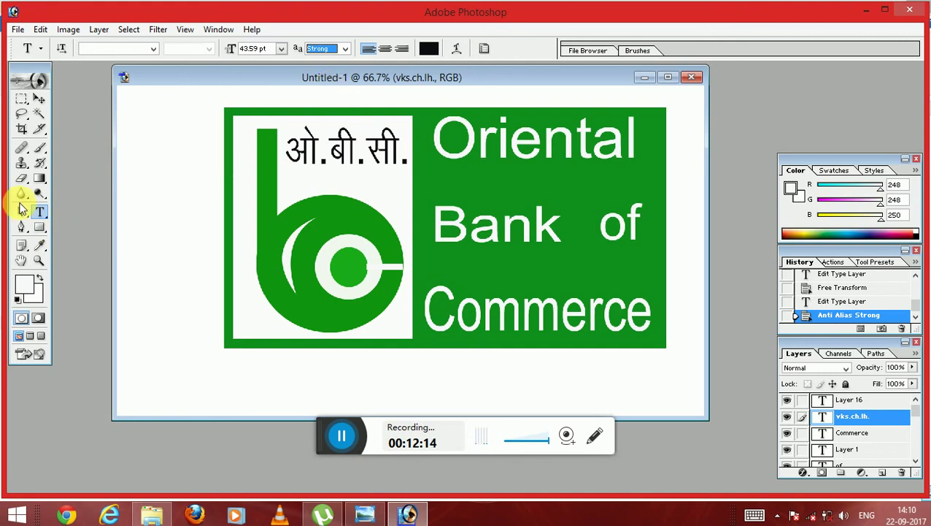
{"action": "left_click", "coordinate": [39, 228]}
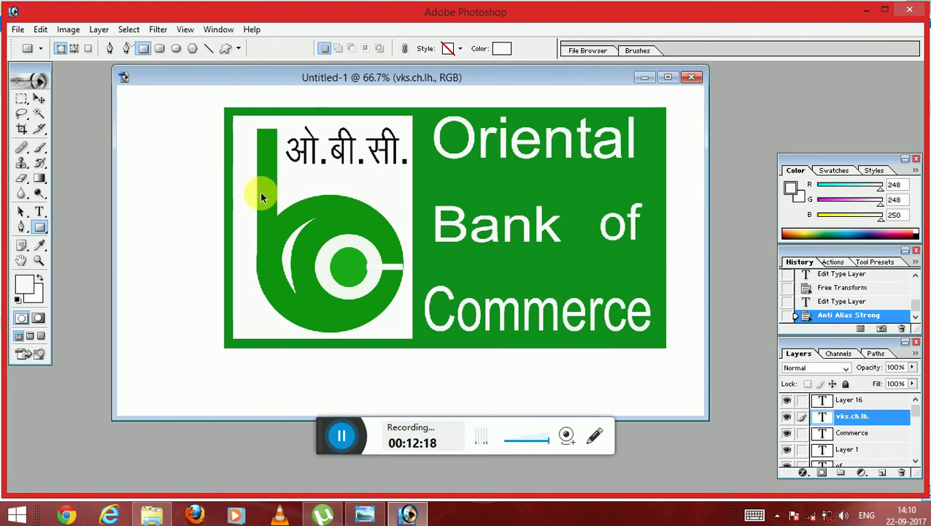
- Merge all visible banner layers into one with Shift+Ctrl+E
{"action": "key", "text": "ctrl+shift+e"}
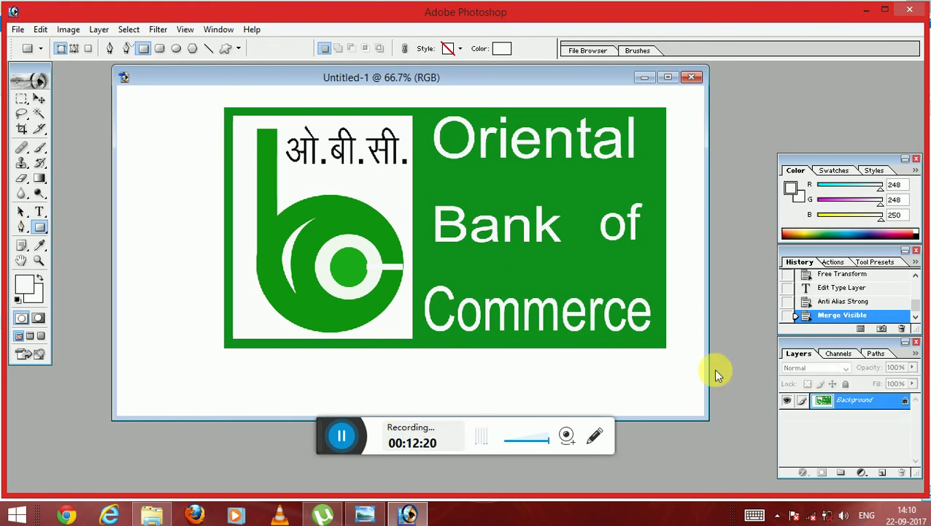